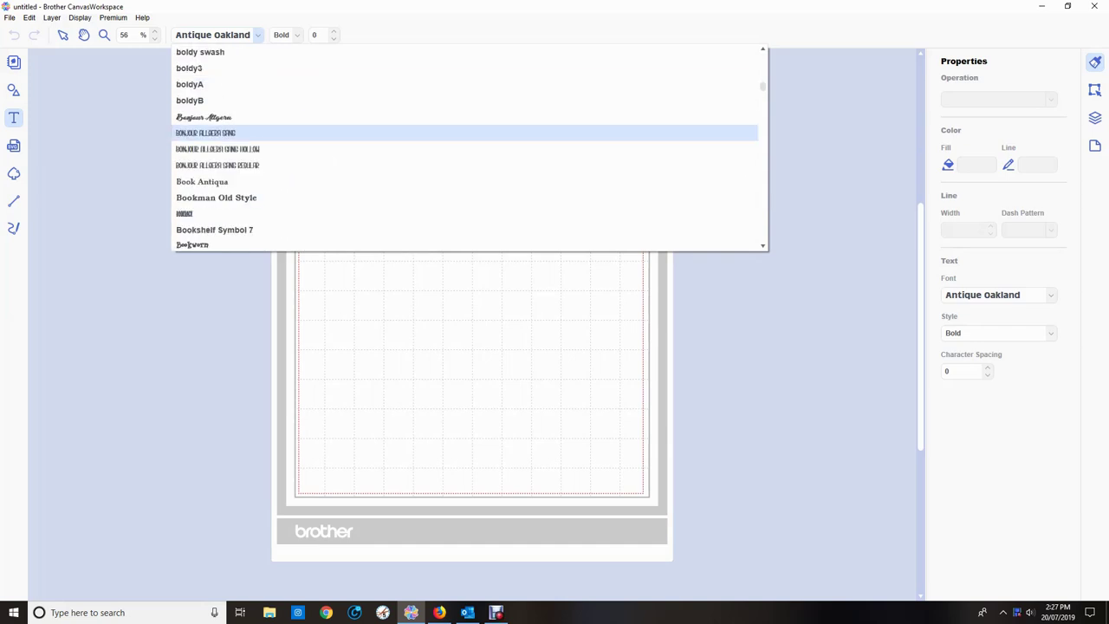
Browse the font list and choose Girls are Weird as the text font.
{"action": "scroll", "coordinate": [468, 133], "scroll_direction": "down", "scroll_amount": 15}
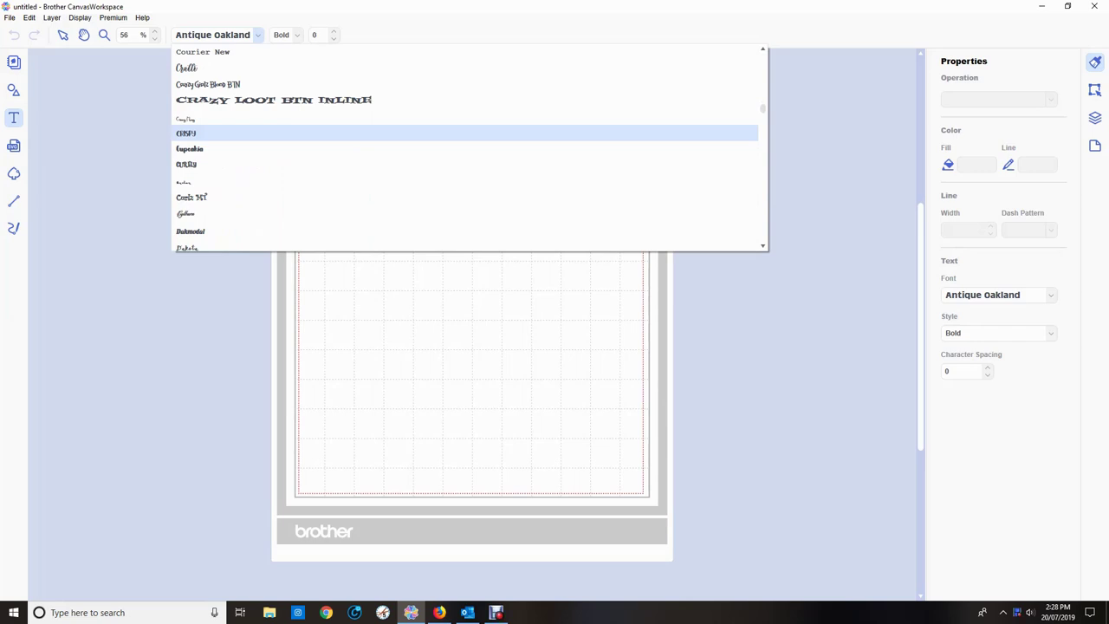
{"action": "scroll", "coordinate": [467, 133], "scroll_direction": "up", "scroll_amount": 3}
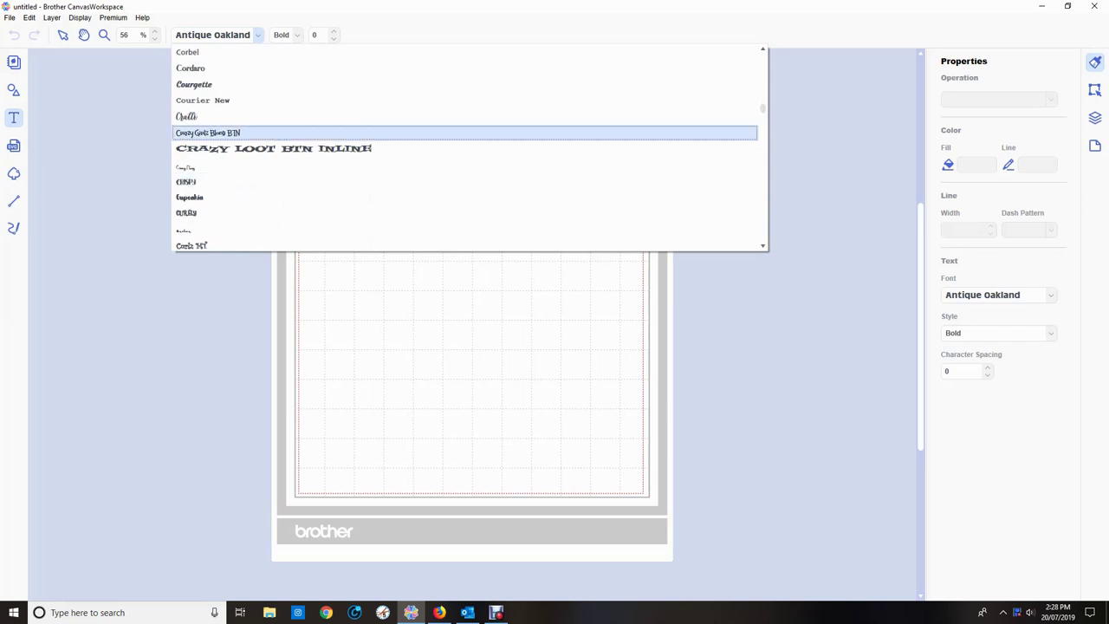
{"action": "scroll", "coordinate": [468, 133], "scroll_direction": "up", "scroll_amount": 6}
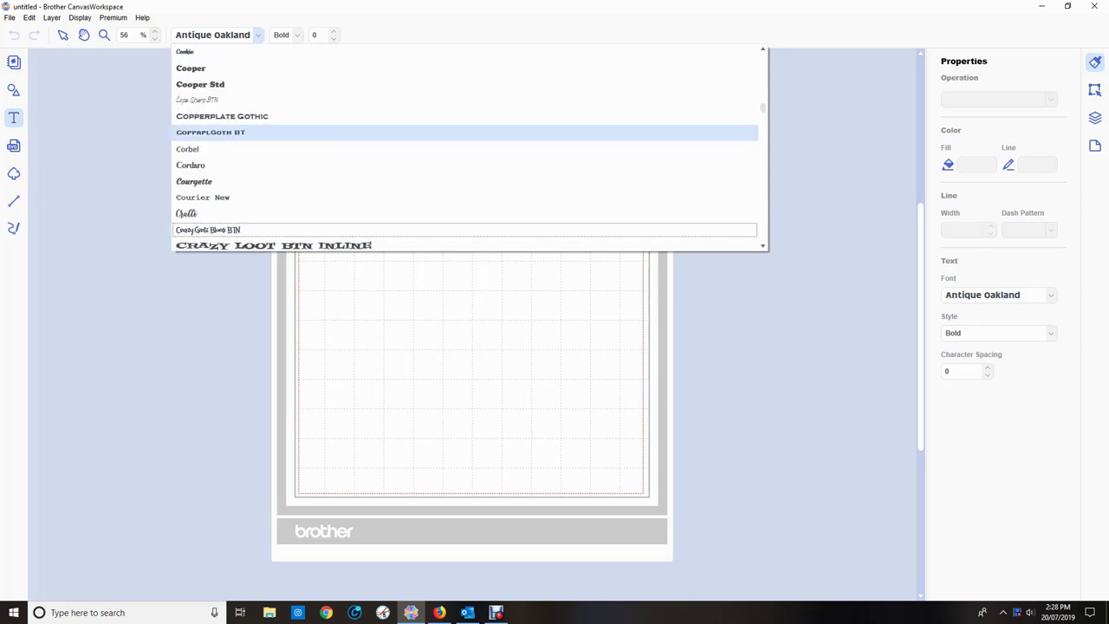
{"action": "scroll", "coordinate": [468, 139], "scroll_direction": "down", "scroll_amount": 20}
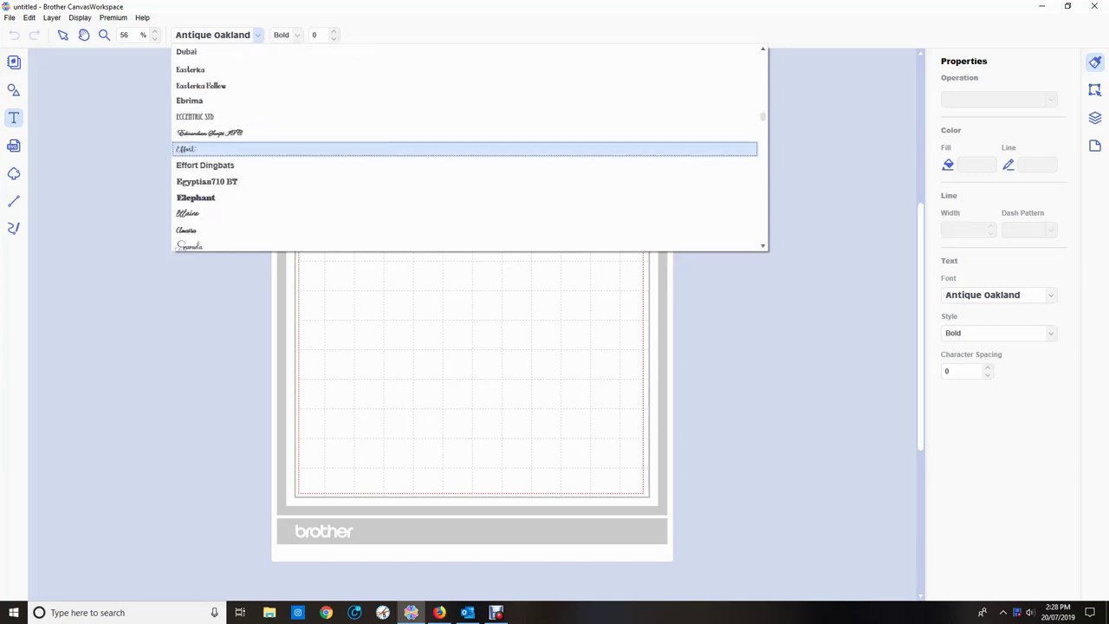
{"action": "scroll", "coordinate": [468, 149], "scroll_direction": "down", "scroll_amount": 20}
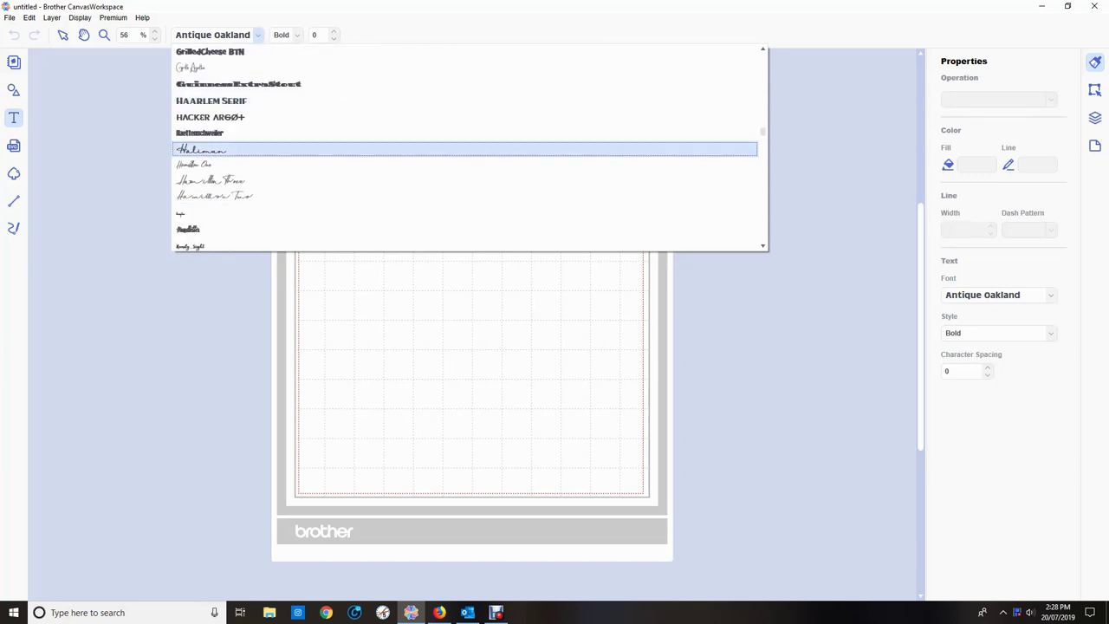
{"action": "scroll", "coordinate": [467, 149], "scroll_direction": "up", "scroll_amount": 12}
{"action": "scroll", "coordinate": [467, 148], "scroll_direction": "up", "scroll_amount": 6}
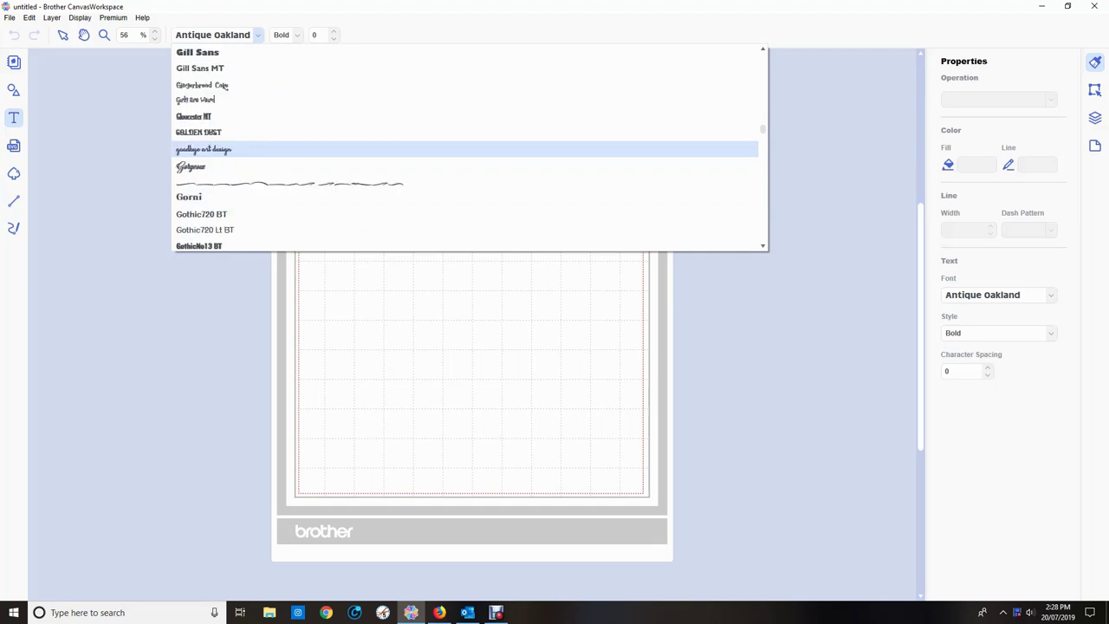
{"action": "scroll", "coordinate": [467, 149], "scroll_direction": "up", "scroll_amount": 2}
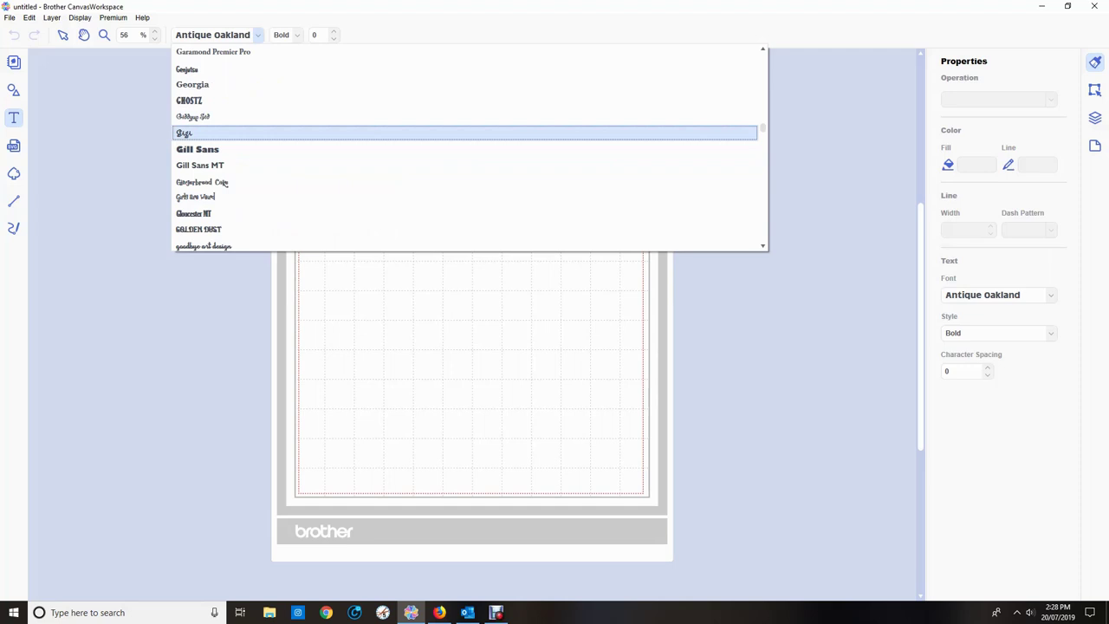
{"action": "key", "text": "Down"}
{"action": "key", "text": "Down"}
{"action": "key", "text": "Down"}
{"action": "key", "text": "Down"}
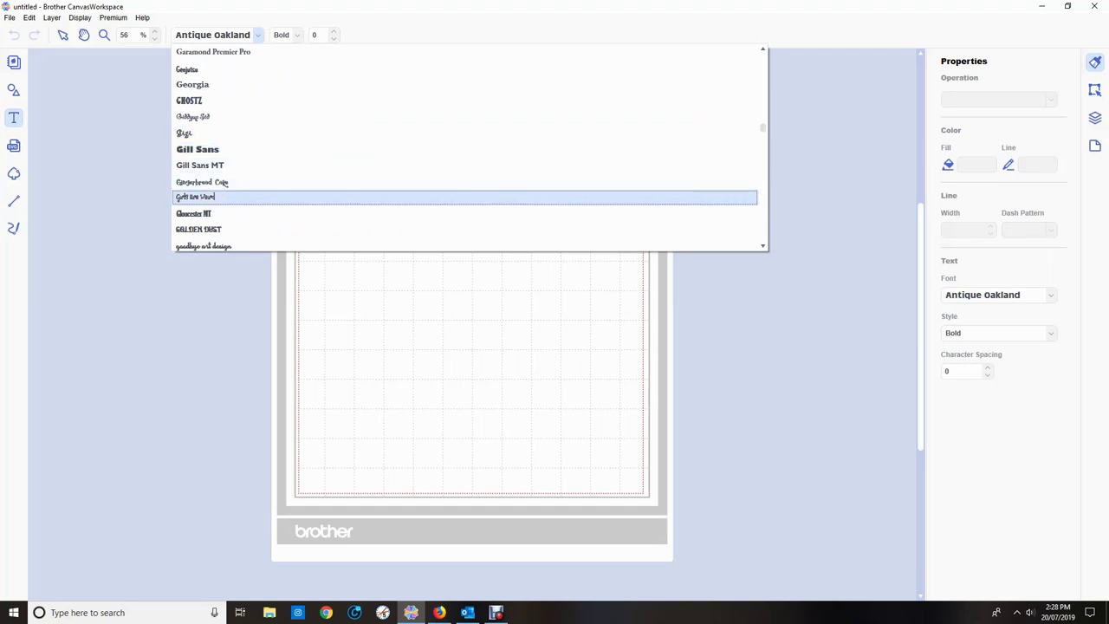
{"action": "key", "text": "Escape"}
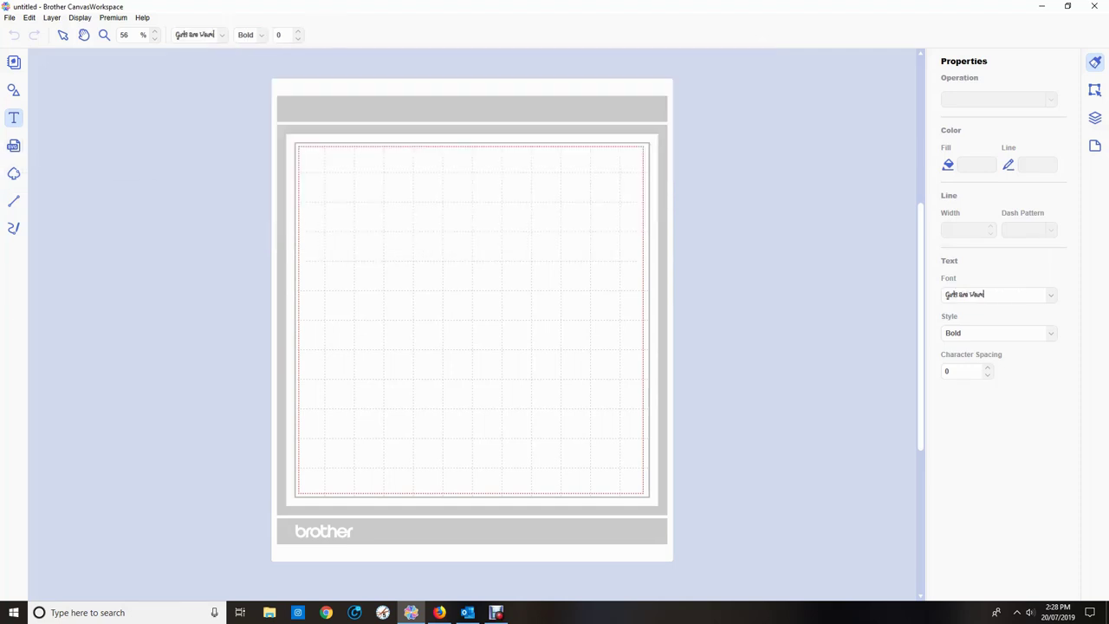
Add the text "Get" and position it in the upper middle of the mat.
{"action": "left_click", "coordinate": [281, 252]}
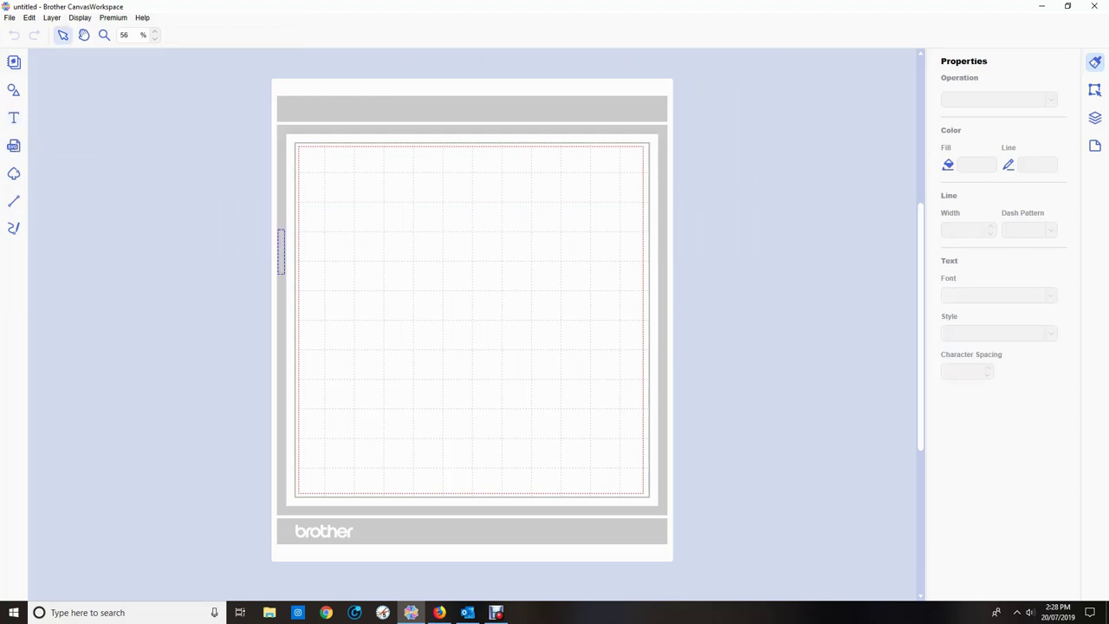
{"action": "type", "text": "Get"}
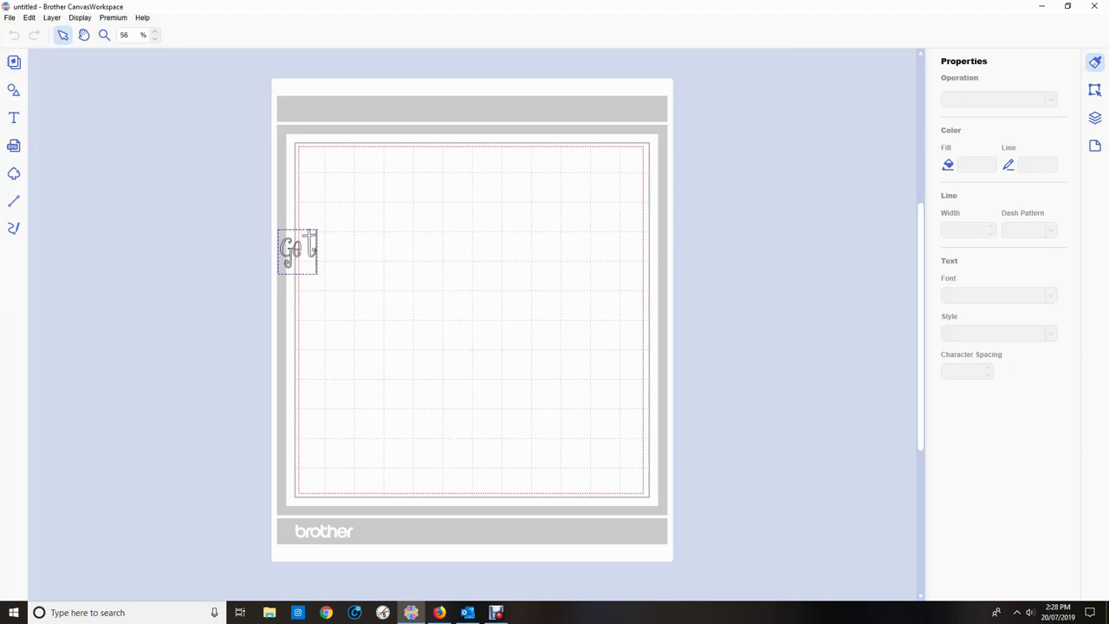
{"action": "left_click", "coordinate": [63, 35]}
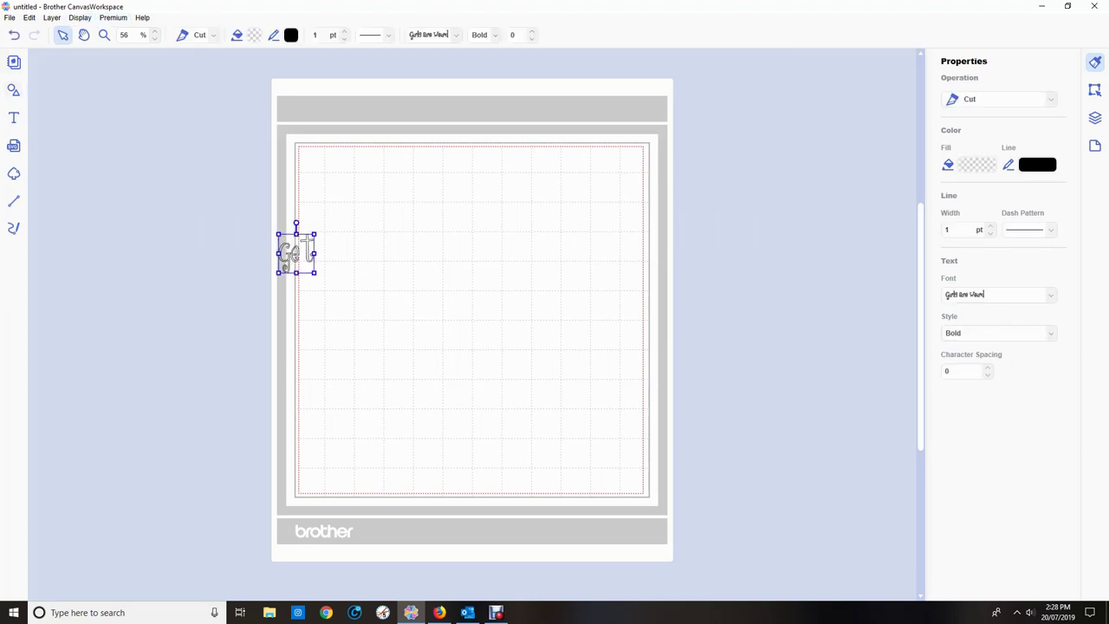
{"action": "left_click_drag", "start_coordinate": [296, 253], "coordinate": [458, 243]}
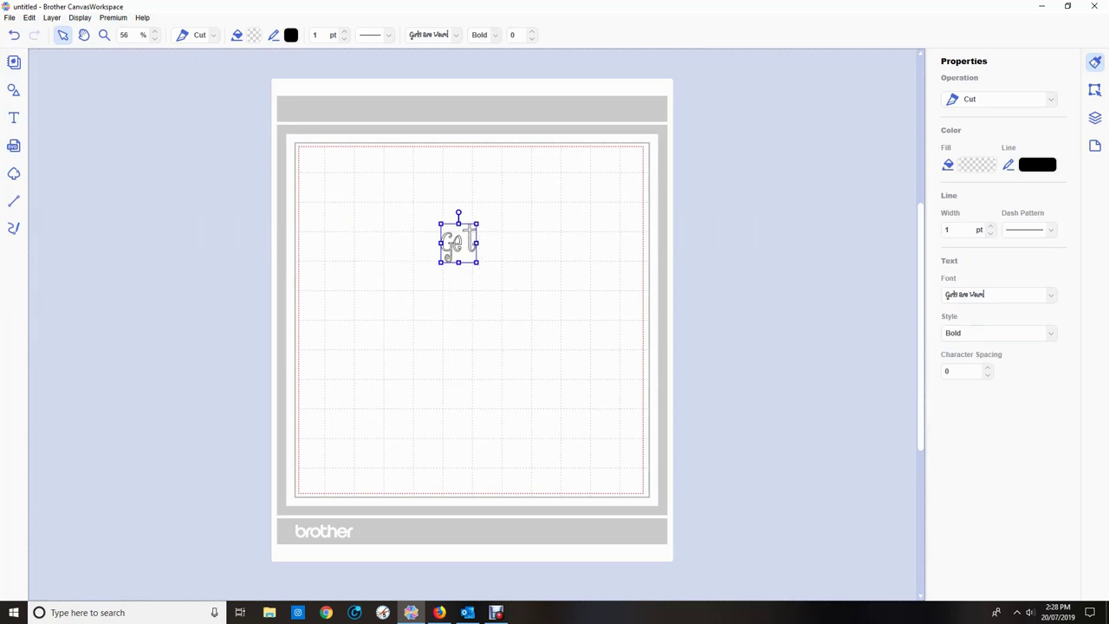
Try tightening the "Get" text's character spacing to -5, and set it back to 0.
{"action": "left_click", "coordinate": [1093, 118]}
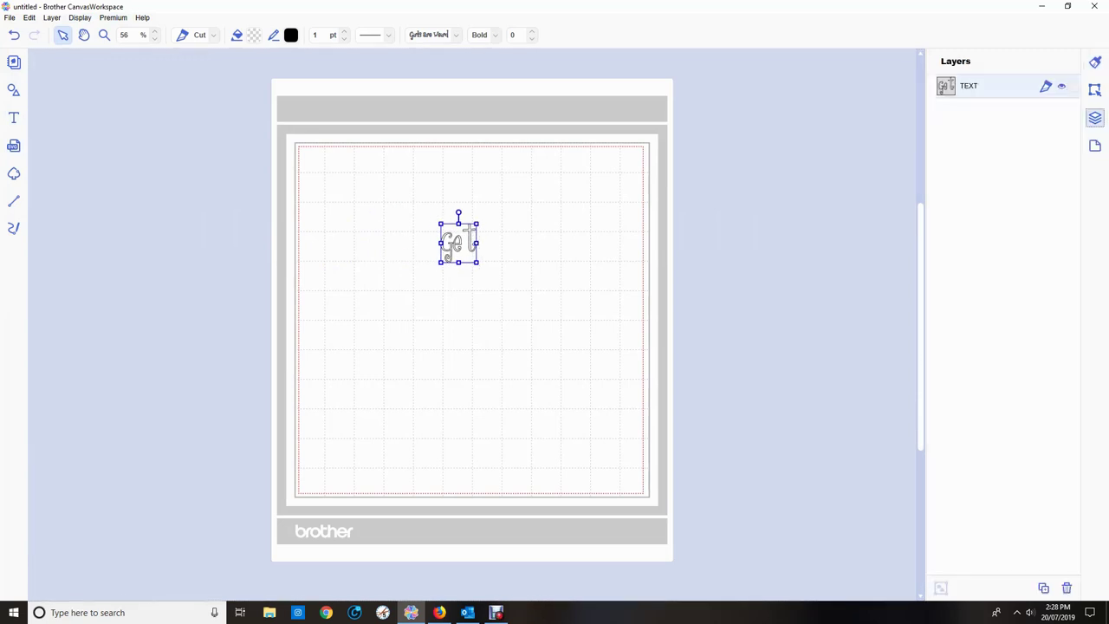
{"action": "left_click", "coordinate": [1093, 89]}
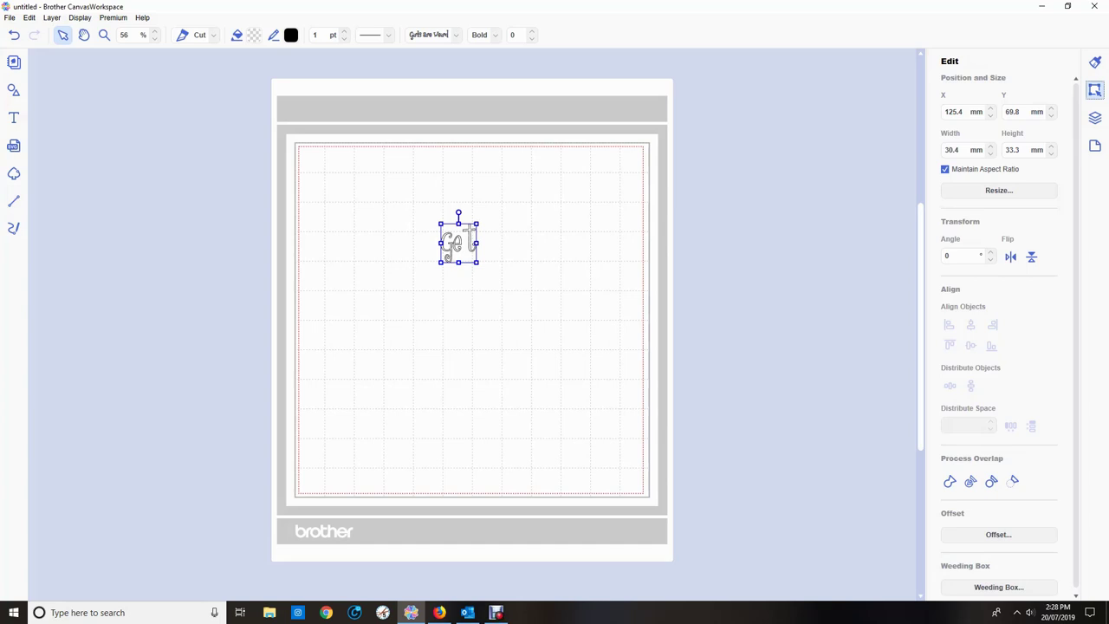
{"action": "left_click", "coordinate": [1094, 61]}
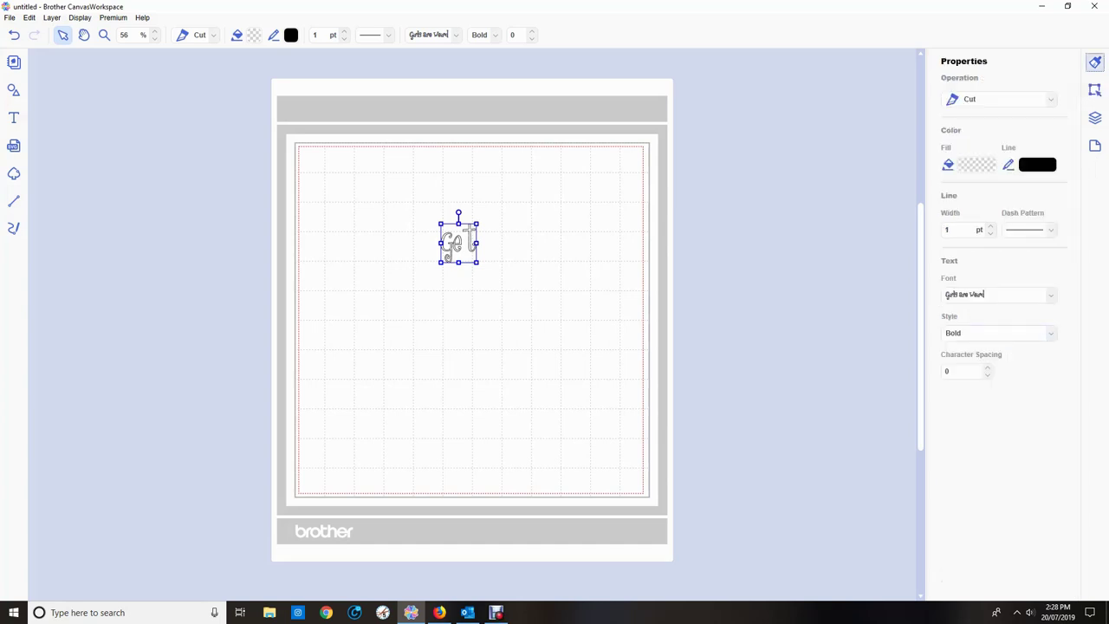
{"action": "left_click", "coordinate": [988, 375]}
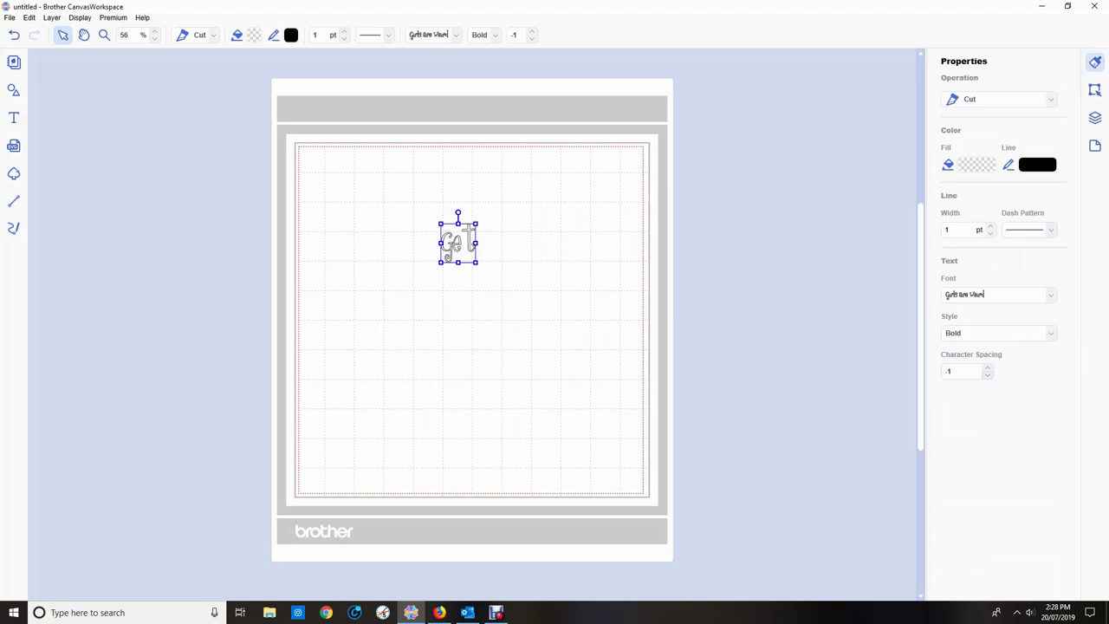
{"action": "left_click", "coordinate": [987, 375]}
{"action": "left_click", "coordinate": [988, 375]}
{"action": "left_click", "coordinate": [988, 375]}
{"action": "left_click", "coordinate": [987, 375]}
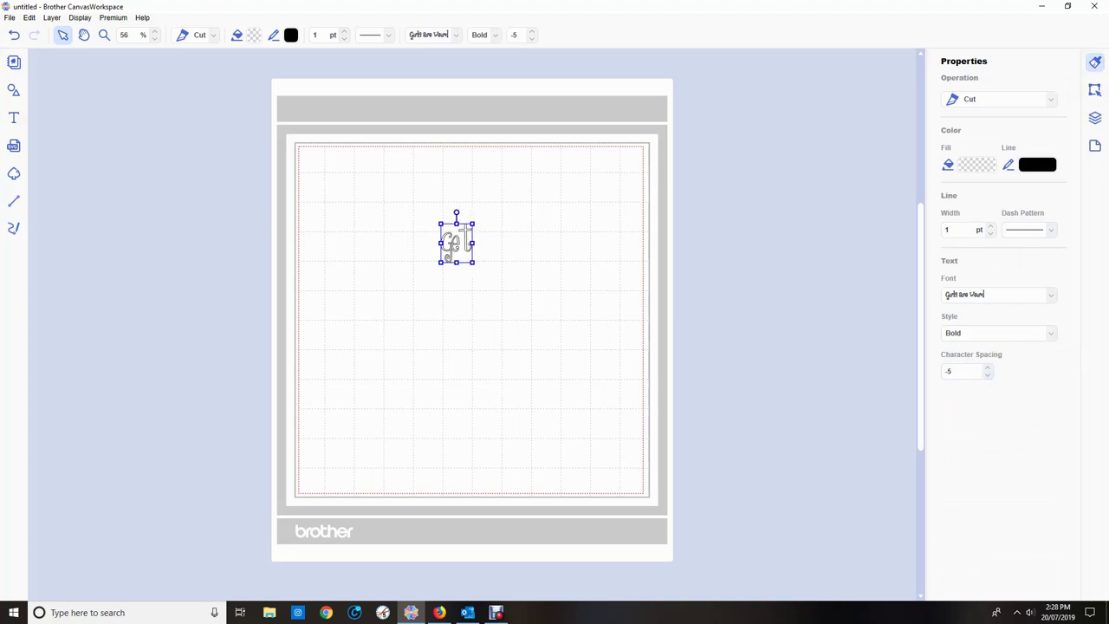
{"action": "left_click", "coordinate": [987, 375]}
{"action": "type", "text": "0"}
{"action": "key", "text": "Return"}
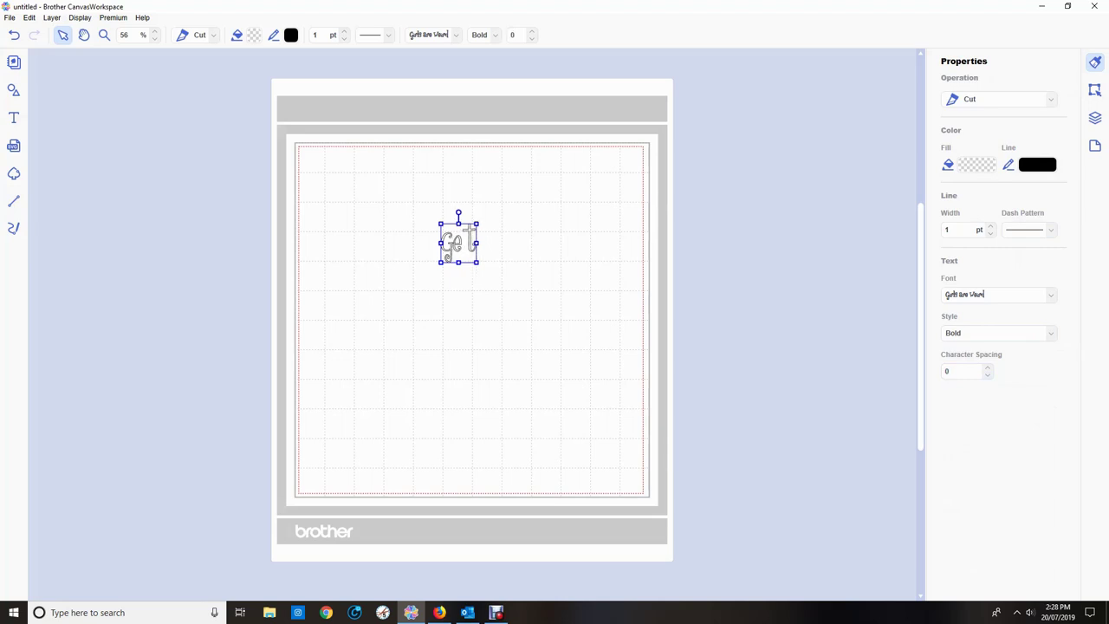
Add a separate text object "Ge" just below the "Get" text.
{"action": "left_click", "coordinate": [13, 117]}
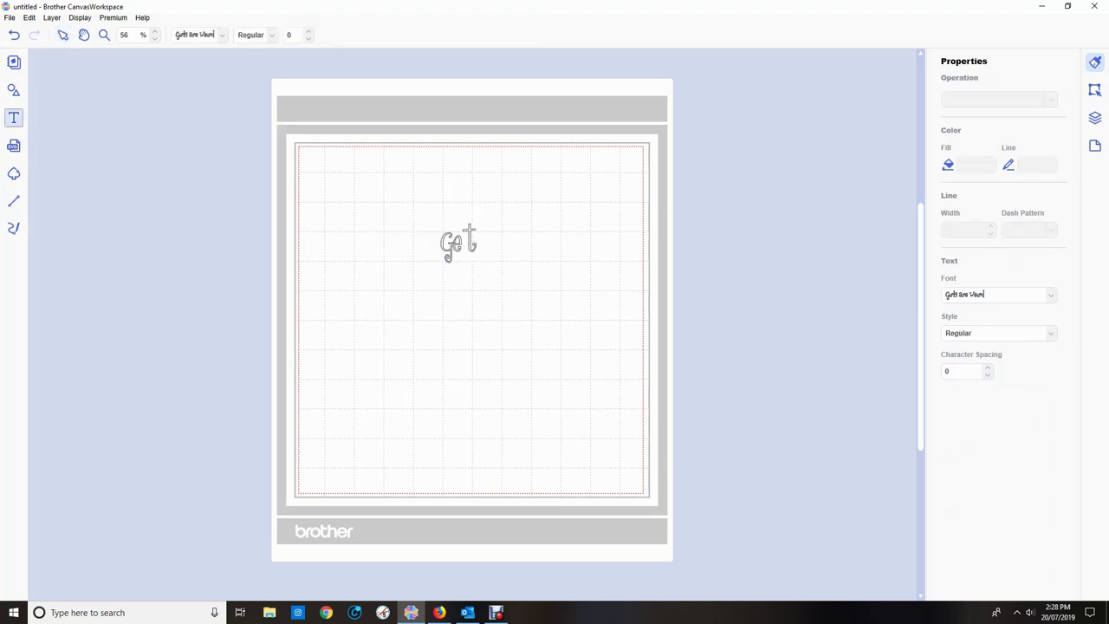
{"action": "left_click", "coordinate": [469, 243]}
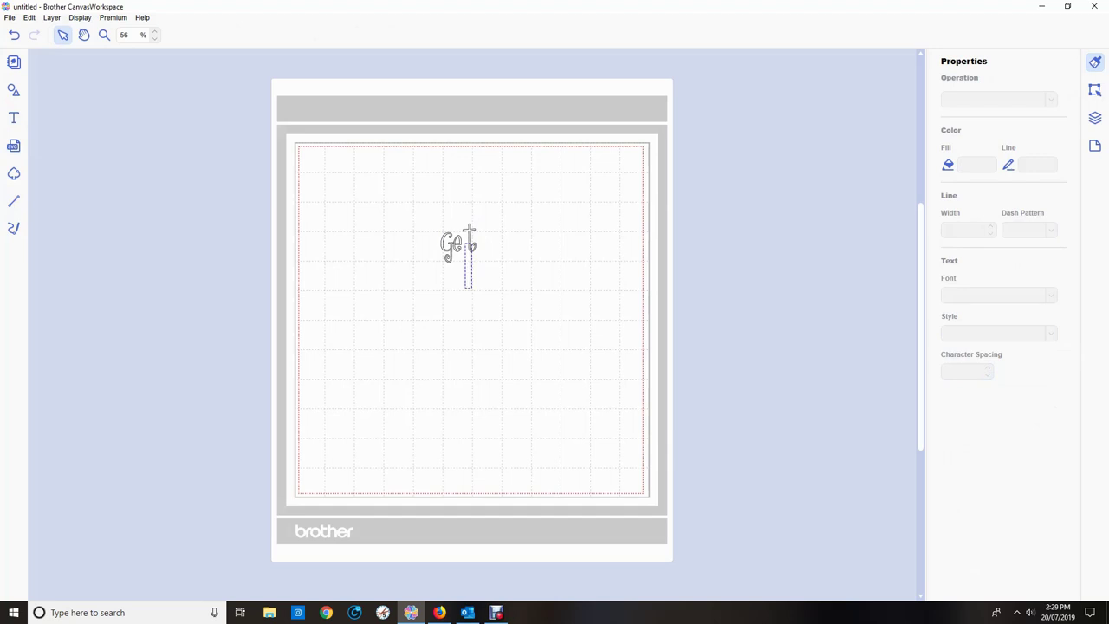
{"action": "type", "text": "ge"}
{"action": "key", "text": "BackSpace"}
{"action": "key", "text": "BackSpace"}
{"action": "type", "text": "Ge"}
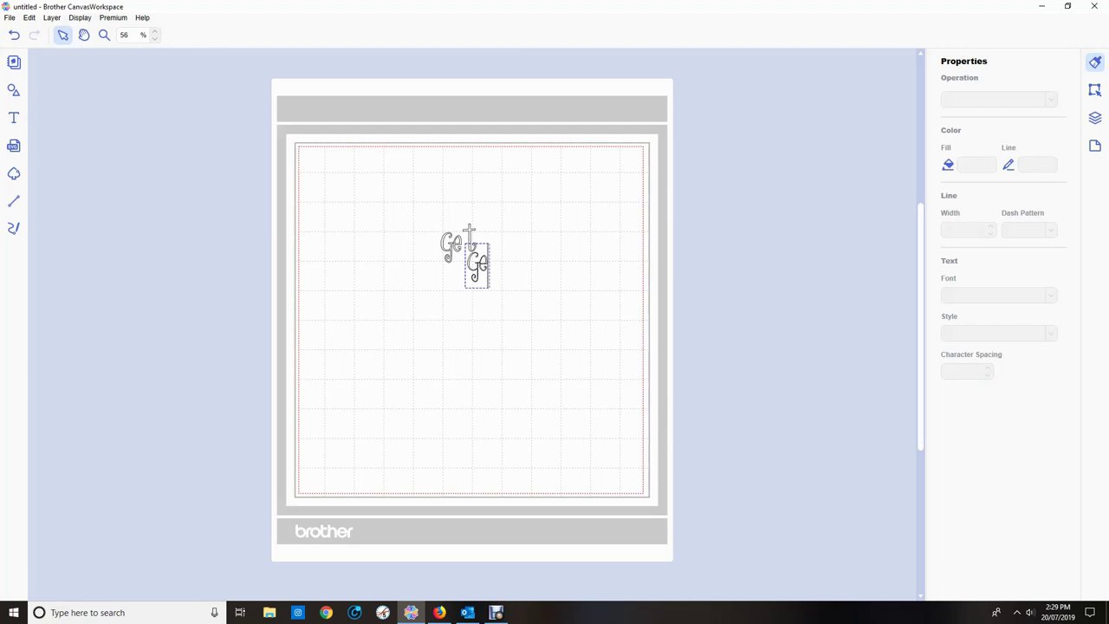
{"action": "key", "text": "Escape"}
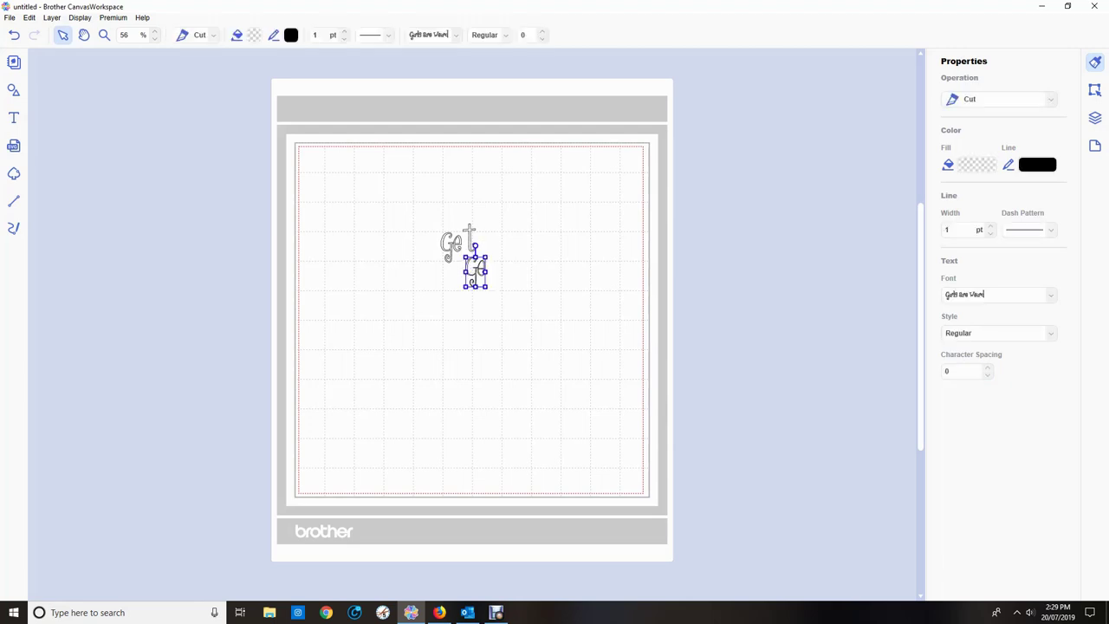
Add a separate text object "t" in an empty area of the mat, below and to the right of "Ge".
{"action": "left_click", "coordinate": [13, 117]}
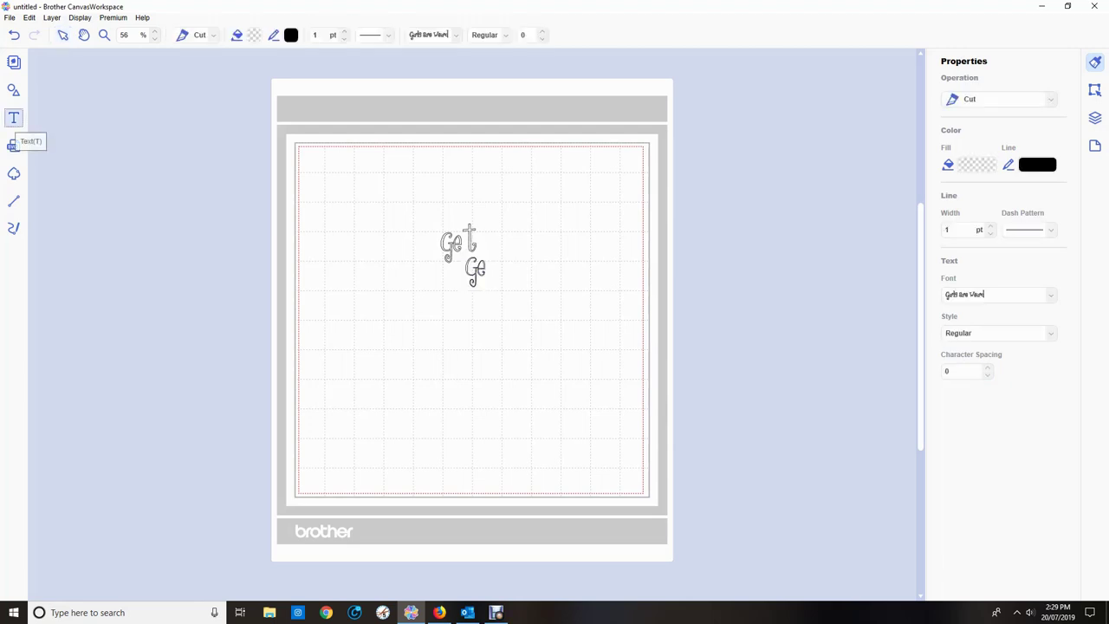
{"action": "left_click", "coordinate": [547, 347]}
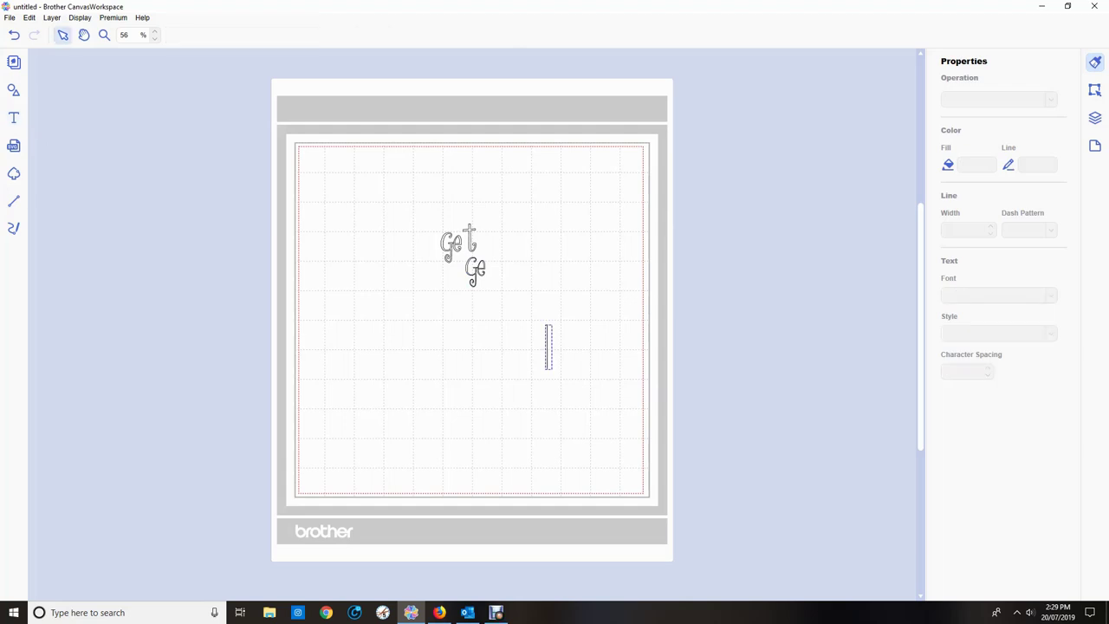
{"action": "type", "text": "t"}
{"action": "left_click", "coordinate": [62, 34]}
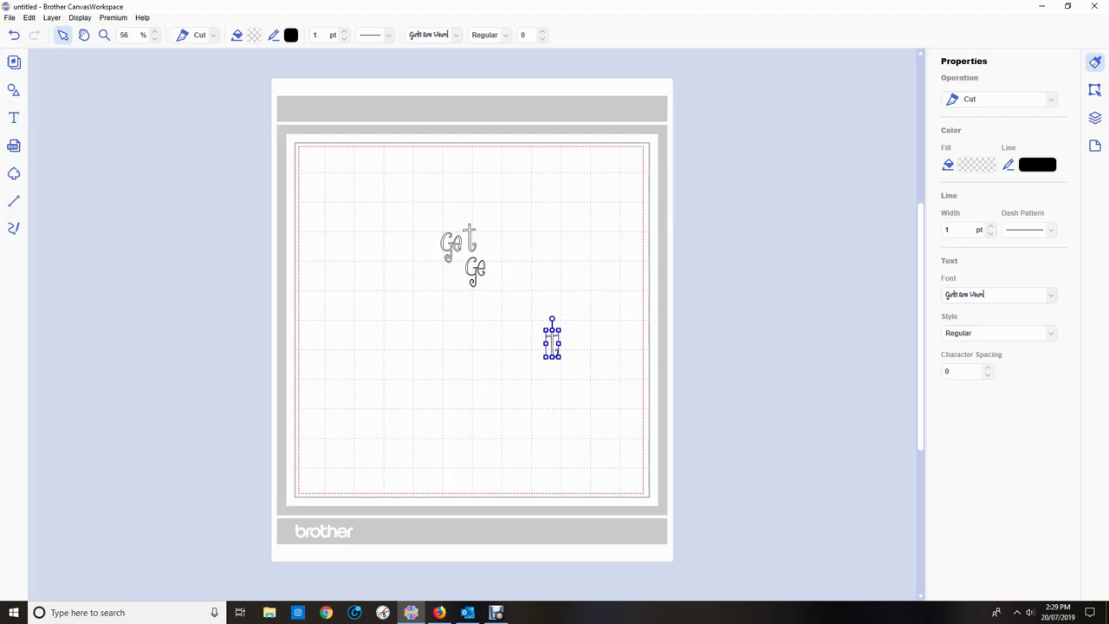
Move the "Get" text up near the mat's upper edge and place the "Ge" text beneath it.
{"action": "left_click_drag", "start_coordinate": [413, 203], "coordinate": [514, 289]}
{"action": "left_click_drag", "start_coordinate": [409, 223], "coordinate": [459, 185]}
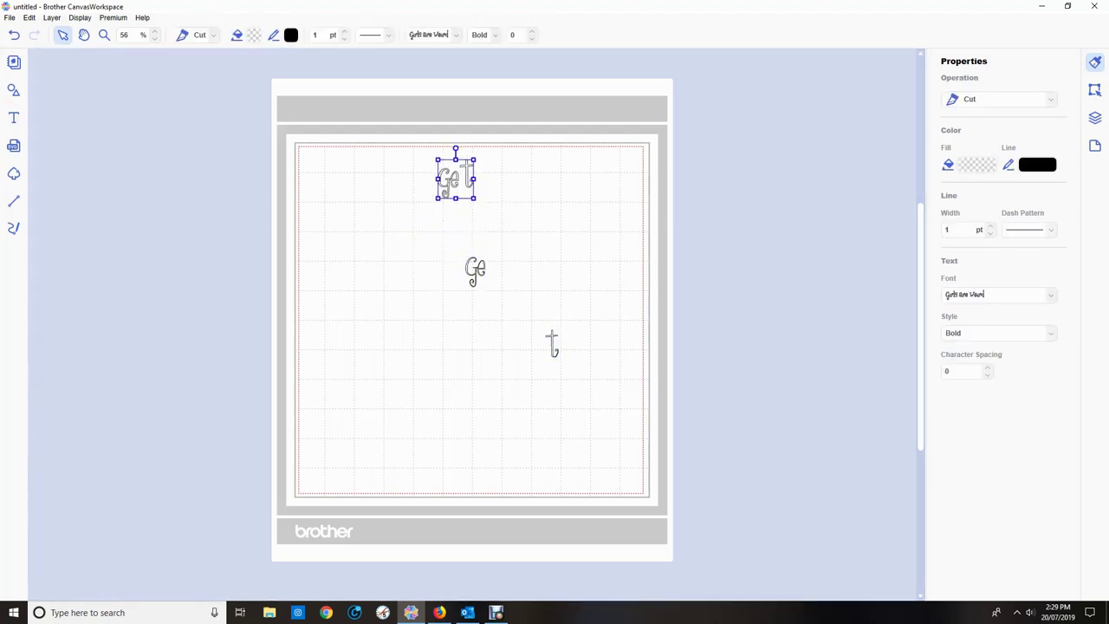
{"action": "left_click_drag", "start_coordinate": [454, 245], "coordinate": [525, 315]}
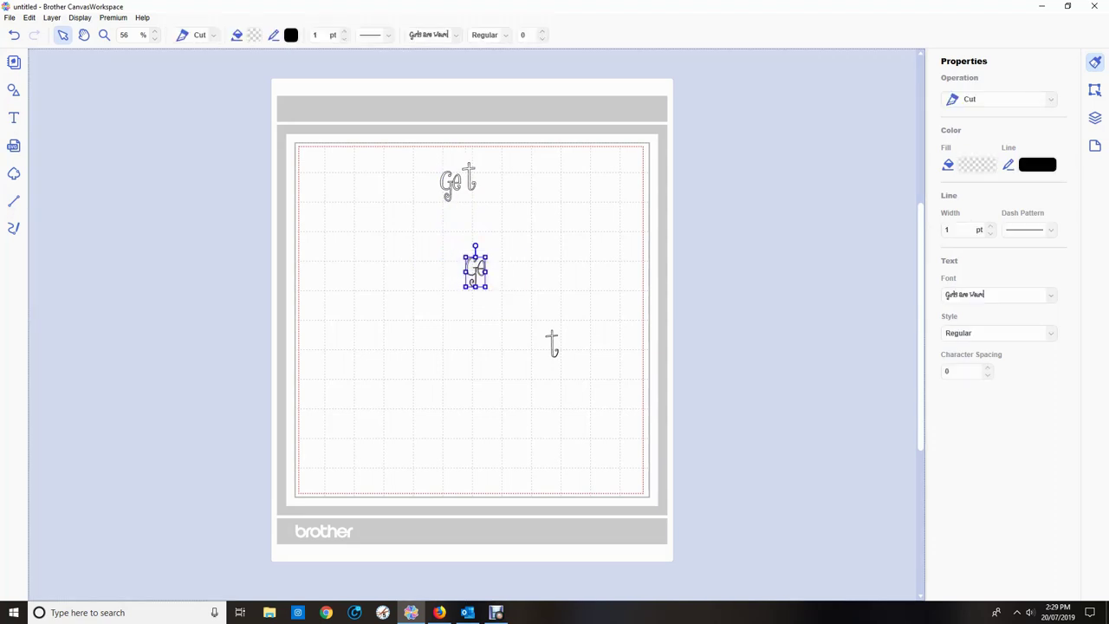
{"action": "left_click_drag", "start_coordinate": [475, 270], "coordinate": [438, 226]}
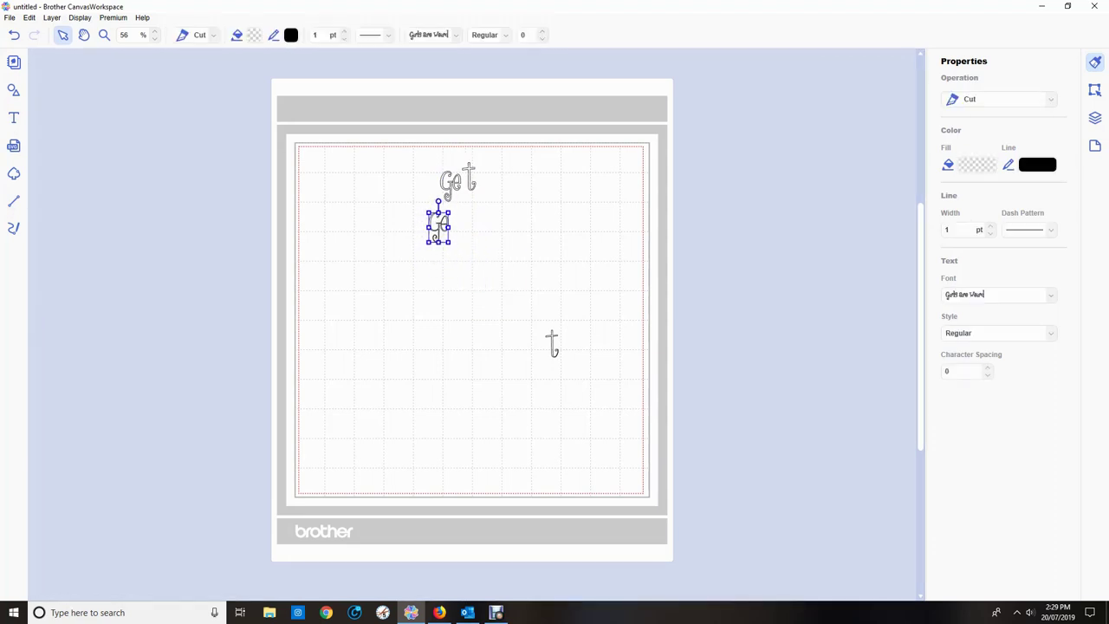
Move the separate "t" up beside "Ge" so that it overlaps the letter e and forms a joined "Get".
{"action": "left_click", "coordinate": [543, 320]}
{"action": "left_click_drag", "start_coordinate": [552, 343], "coordinate": [458, 222]}
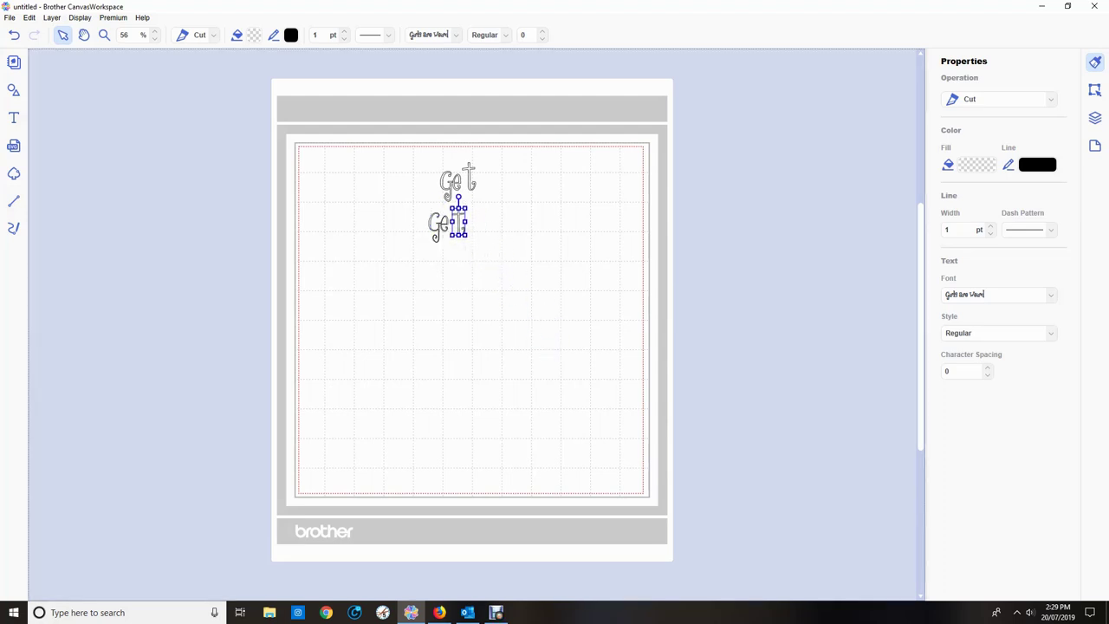
{"action": "scroll", "coordinate": [458, 222], "scroll_direction": "up", "scroll_amount": 11}
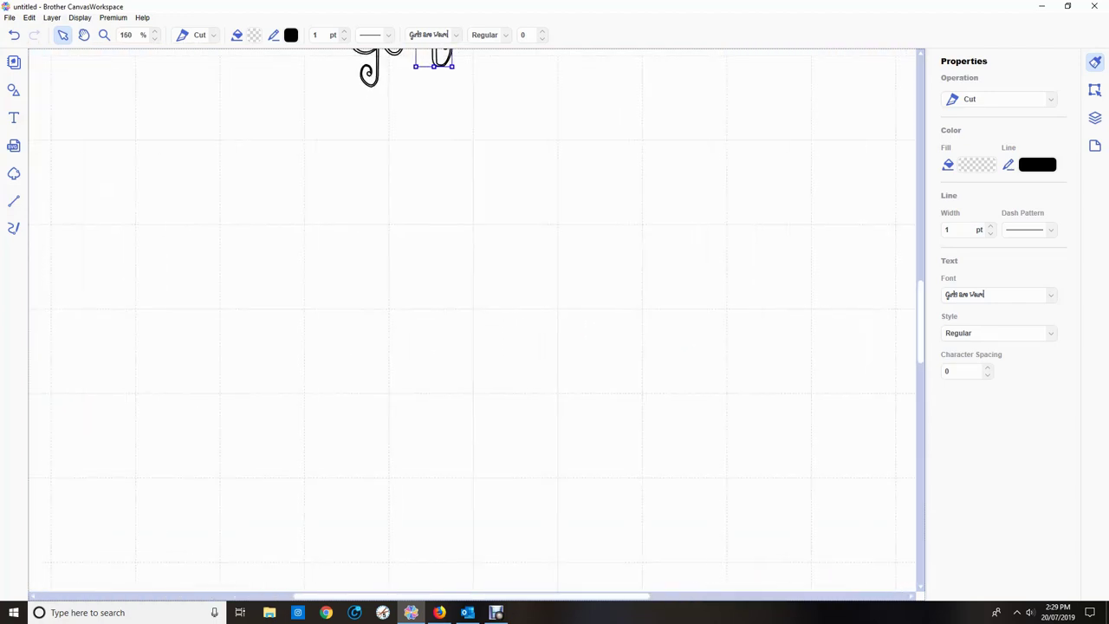
{"action": "scroll", "coordinate": [471, 311], "scroll_direction": "up", "scroll_amount": 5}
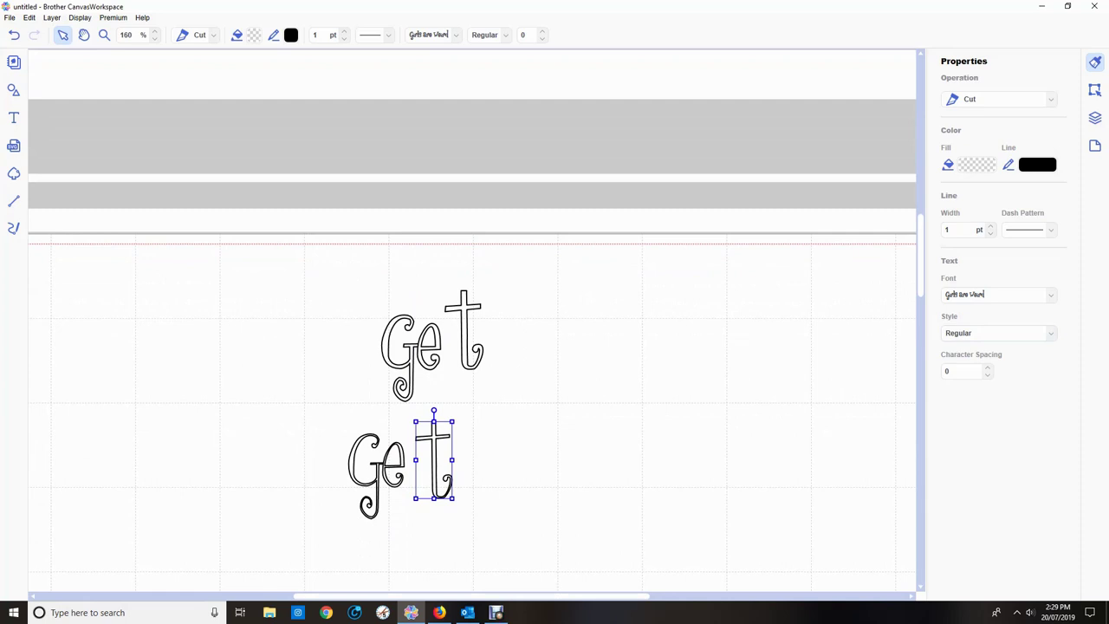
{"action": "left_click_drag", "start_coordinate": [434, 460], "coordinate": [411, 450]}
{"action": "key", "text": "Up"}
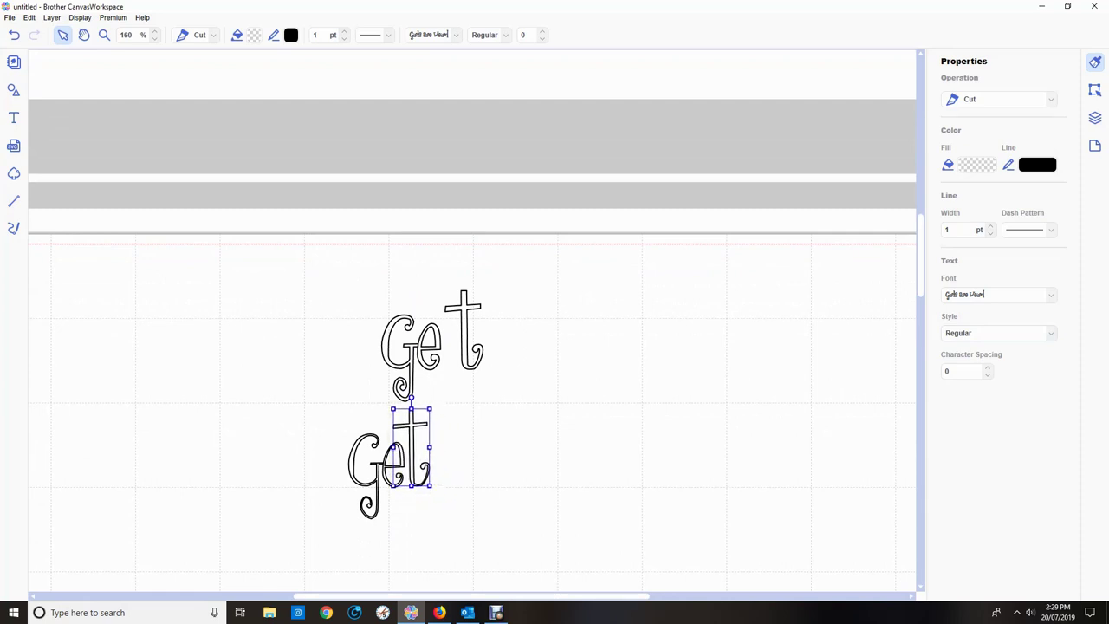
{"action": "key", "text": "Escape"}
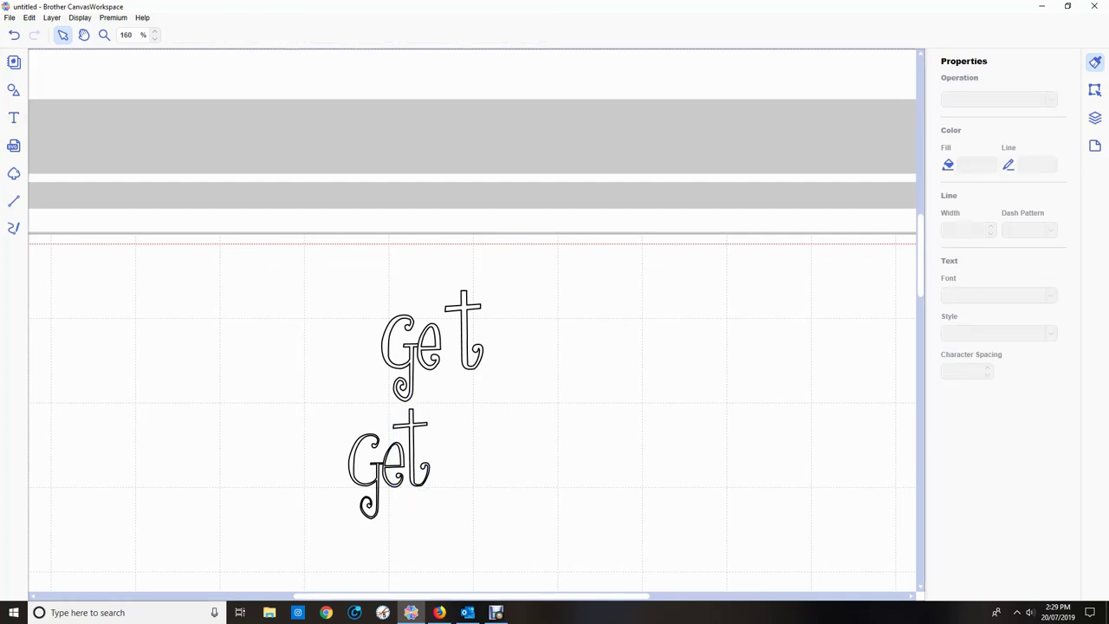
Delete the original single-piece "Get" text above the joined version.
{"action": "left_click", "coordinate": [431, 347]}
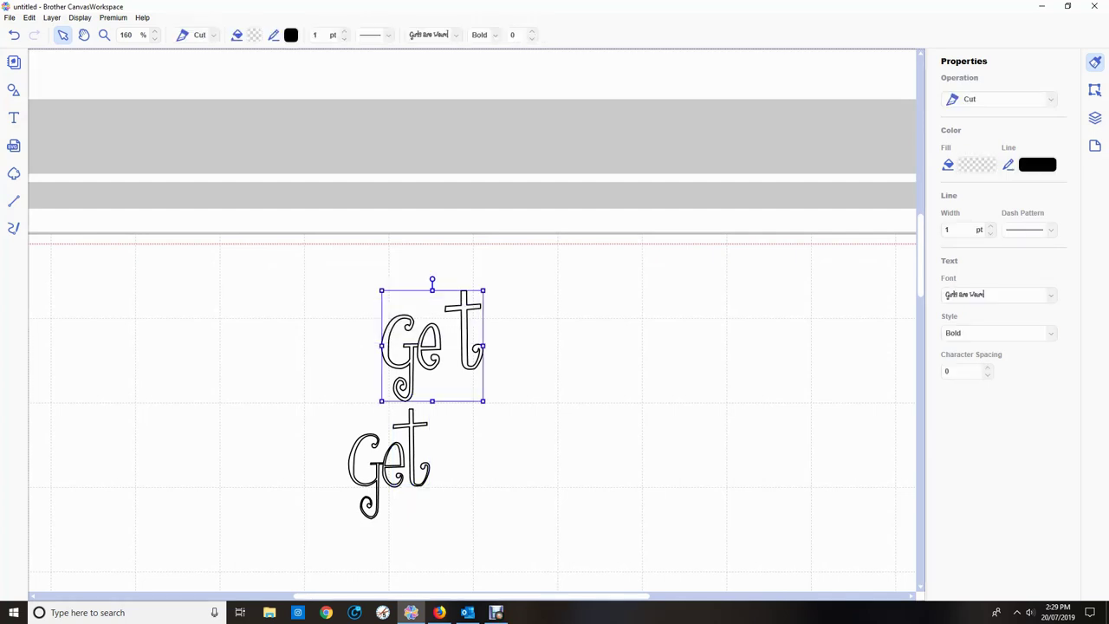
{"action": "key", "text": "Delete"}
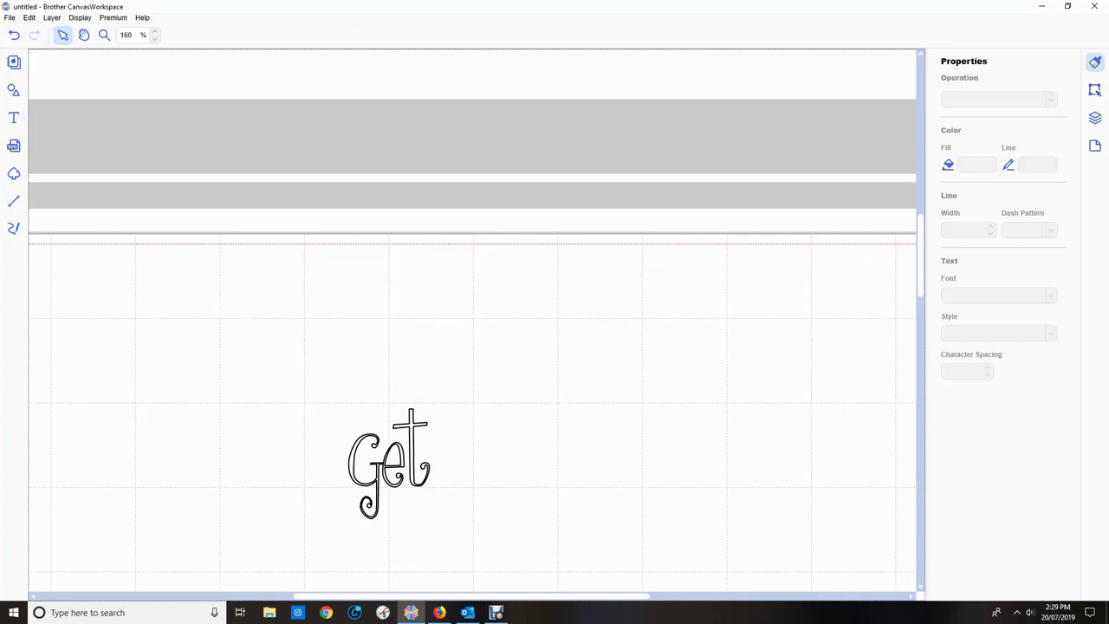
Add a separate text object "well Soon" in the empty area to the right of the joined "Get".
{"action": "scroll", "coordinate": [472, 324], "scroll_direction": "down", "scroll_amount": 10}
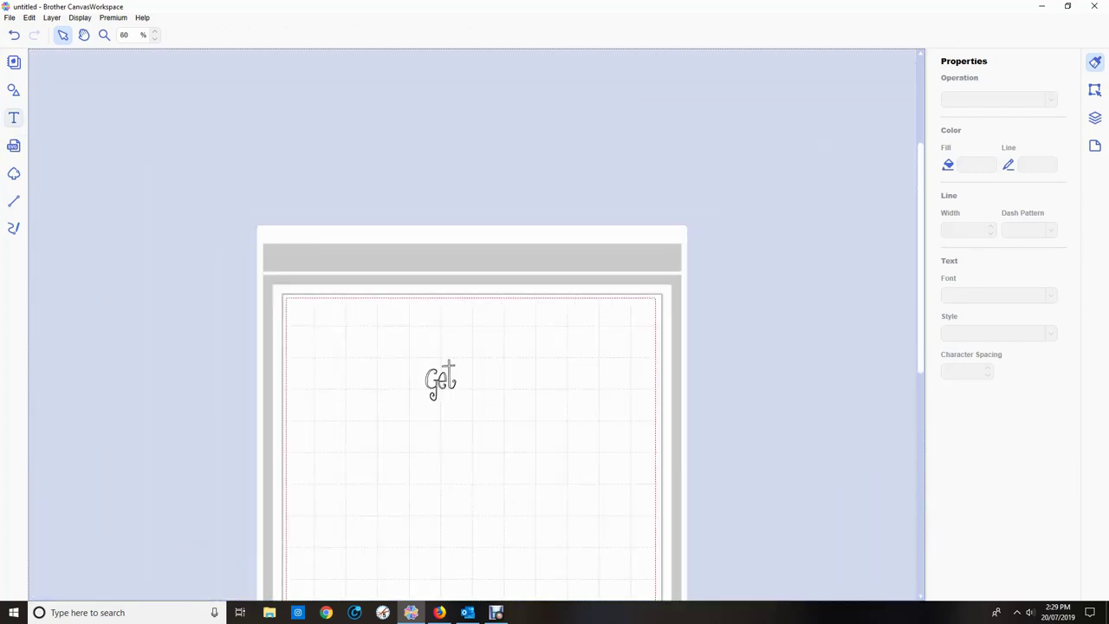
{"action": "left_click", "coordinate": [13, 117]}
{"action": "left_click", "coordinate": [545, 381]}
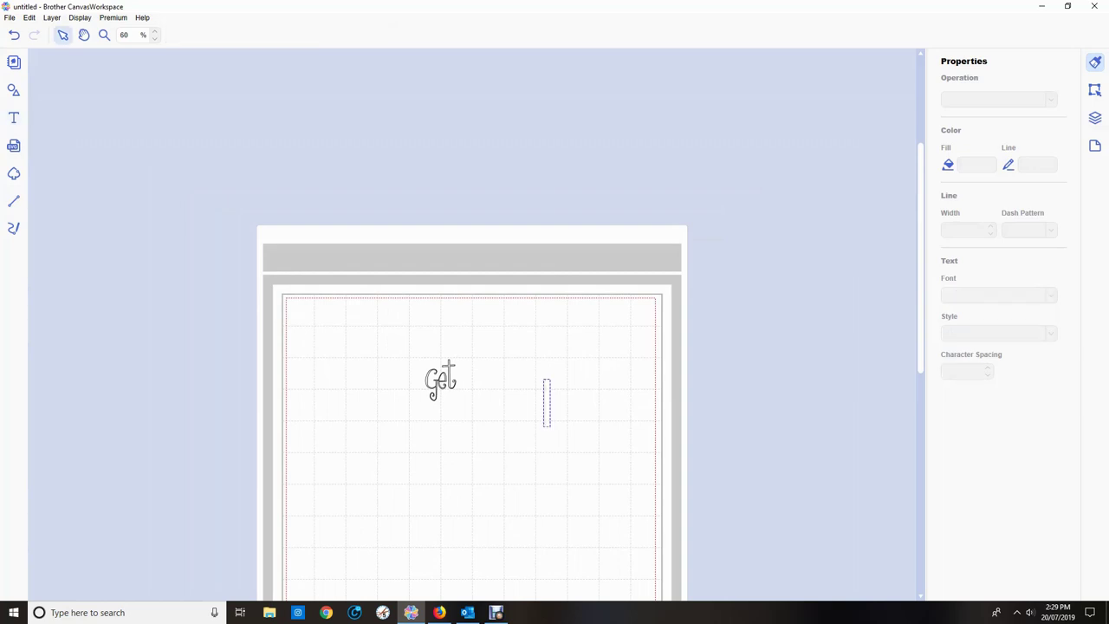
{"action": "type", "text": "well Soon"}
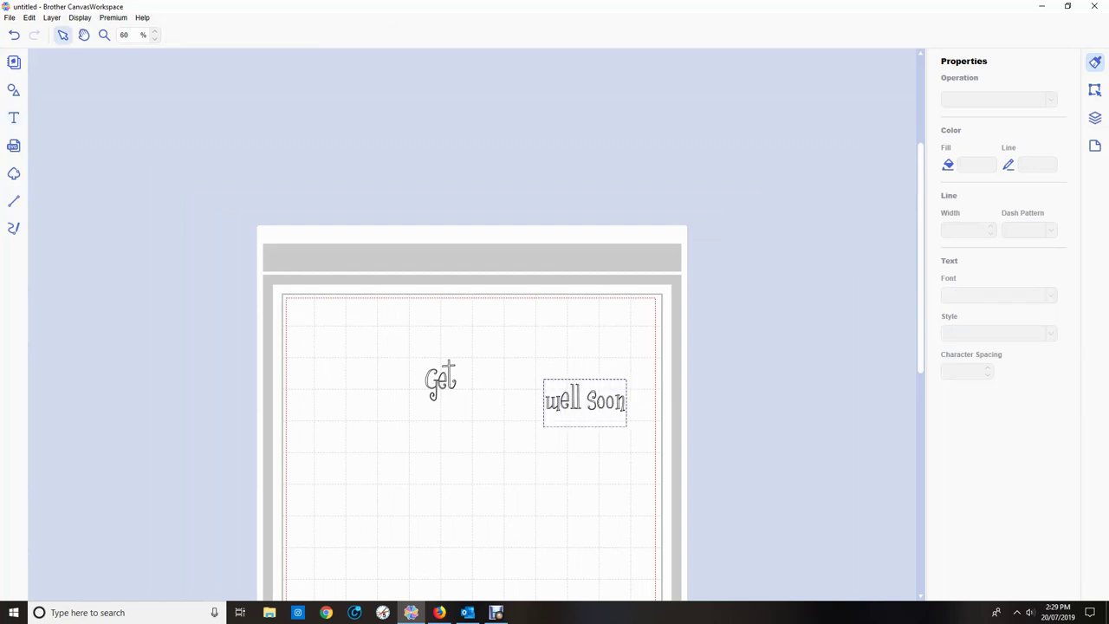
{"action": "left_click", "coordinate": [13, 117]}
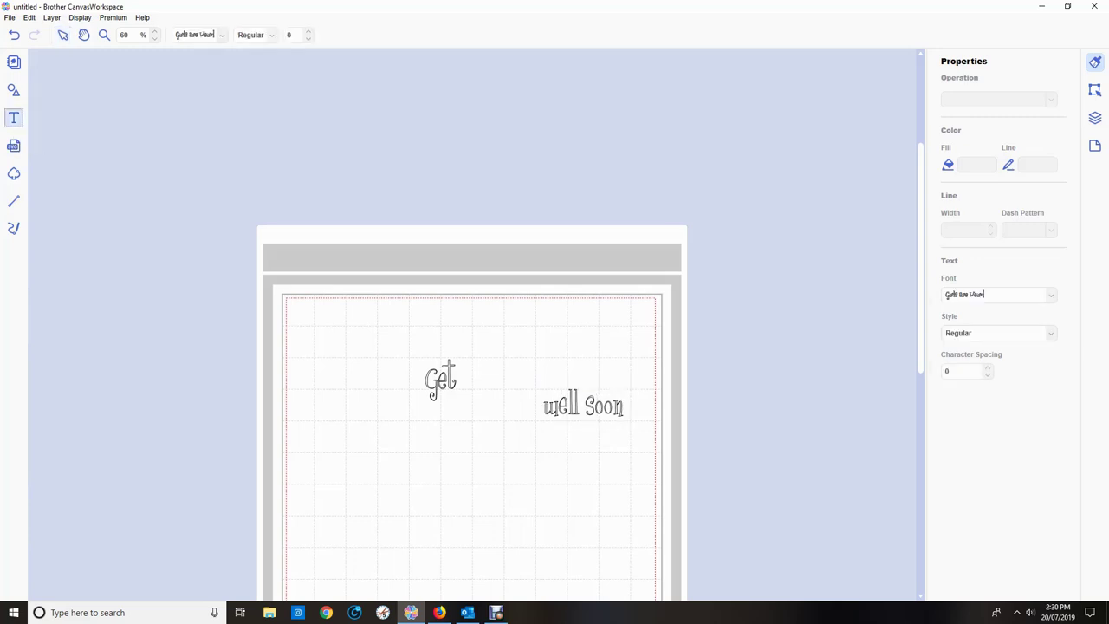
{"action": "left_click", "coordinate": [62, 35]}
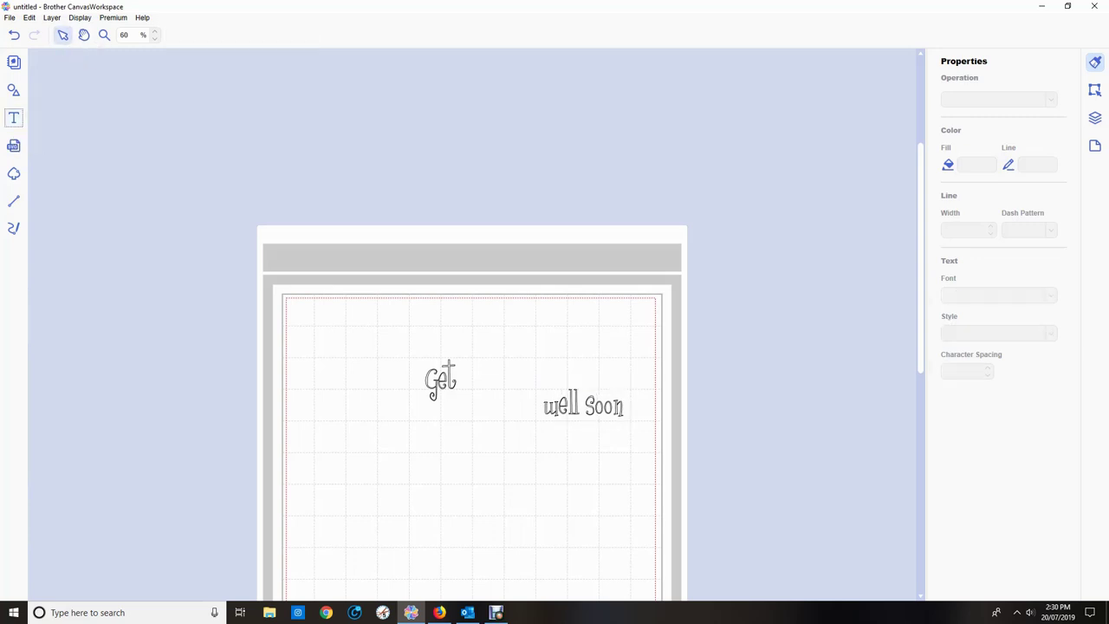
Move the "well Soon" text beside the joined "Get", leaving a small word gap so that they read as one line.
{"action": "left_click_drag", "start_coordinate": [583, 405], "coordinate": [503, 376]}
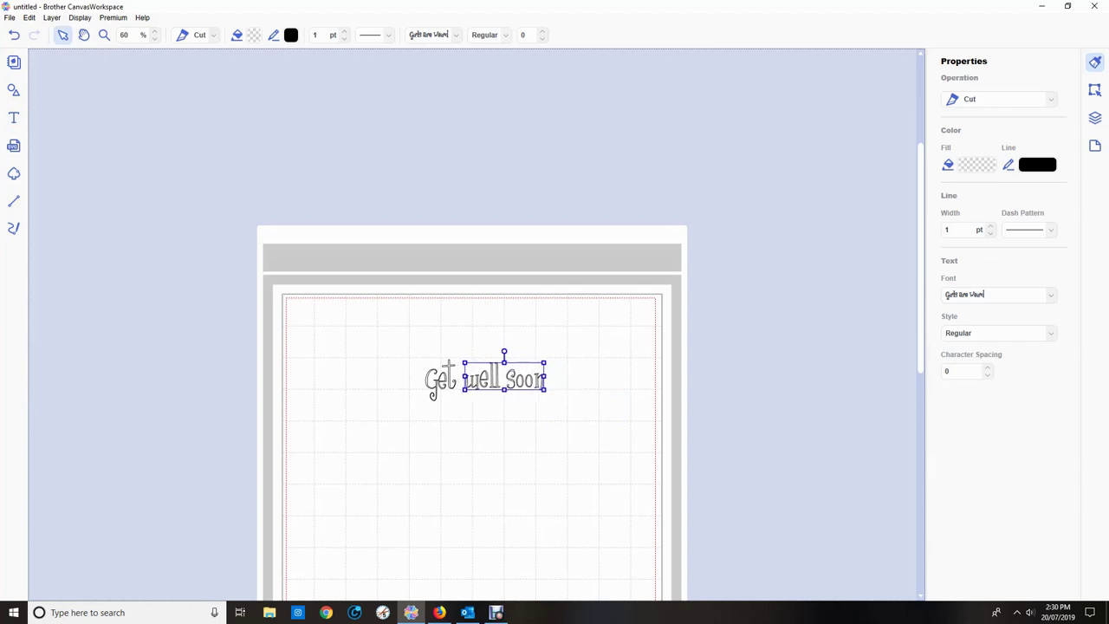
{"action": "scroll", "coordinate": [472, 328], "scroll_direction": "up", "scroll_amount": 5}
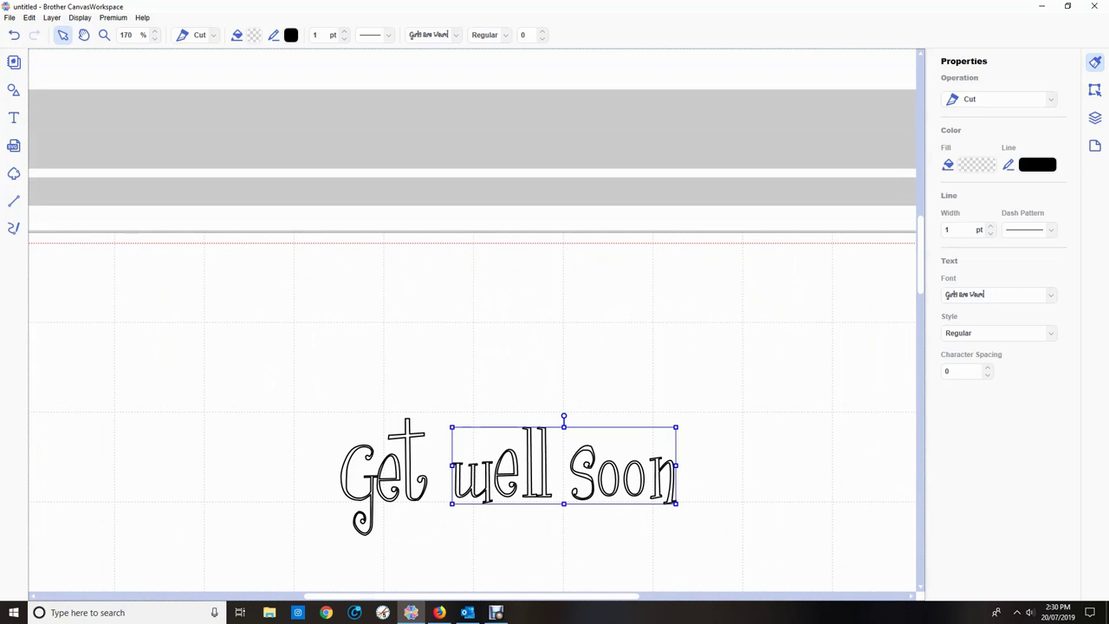
{"action": "scroll", "coordinate": [472, 329], "scroll_direction": "down", "scroll_amount": 4}
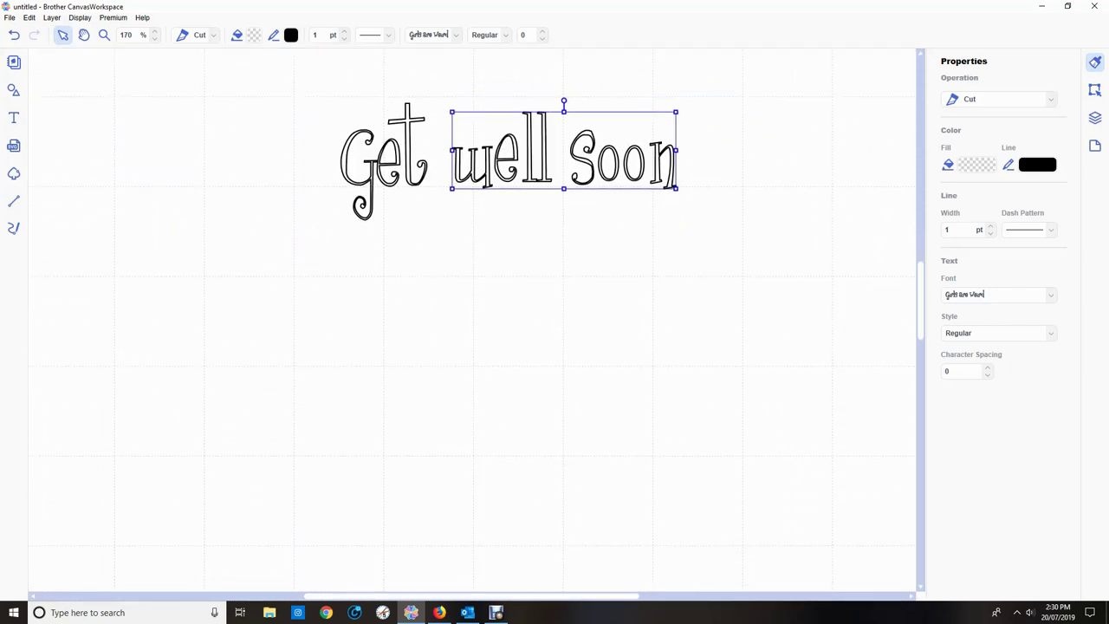
{"action": "mouse_move", "coordinate": [564, 151]}
{"action": "left_mouse_down"}
{"action": "mouse_move", "coordinate": [446, 154]}
{"action": "mouse_move", "coordinate": [545, 154]}
{"action": "left_mouse_up"}
{"action": "key", "text": "Right"}
{"action": "key", "text": "Right"}
{"action": "key", "text": "Right"}
{"action": "key", "text": "Right"}
{"action": "key", "text": "Right"}
{"action": "key", "text": "Right"}
{"action": "key", "text": "Right"}
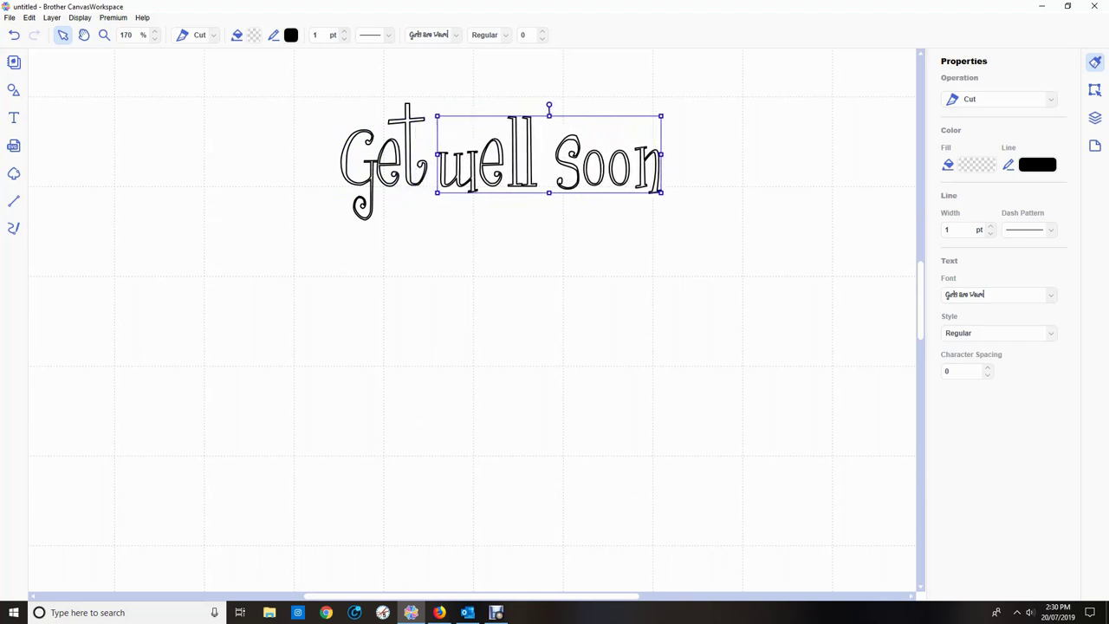
{"action": "key", "text": "Right"}
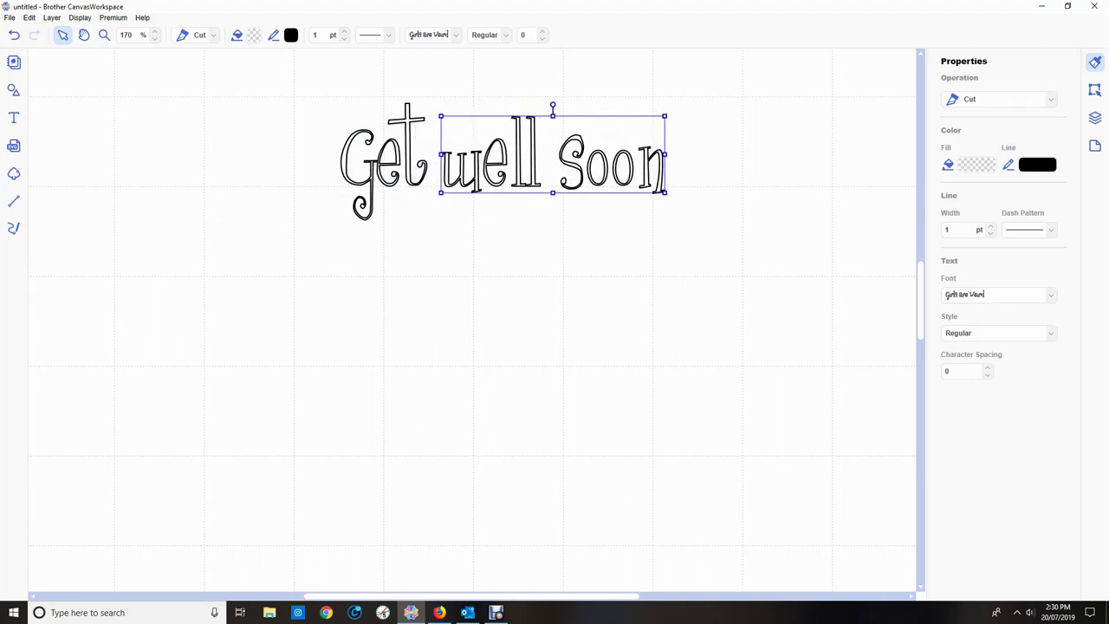
Group the three text objects of the greeting and name the group "get well soon".
{"action": "left_click_drag", "start_coordinate": [287, 71], "coordinate": [662, 254]}
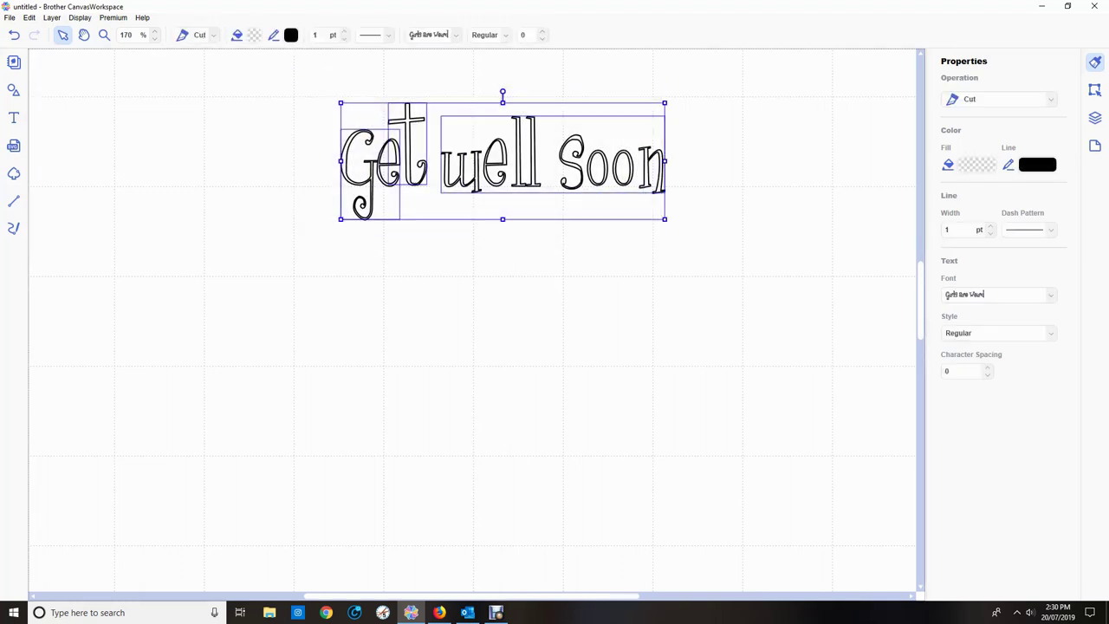
{"action": "left_click", "coordinate": [1095, 118]}
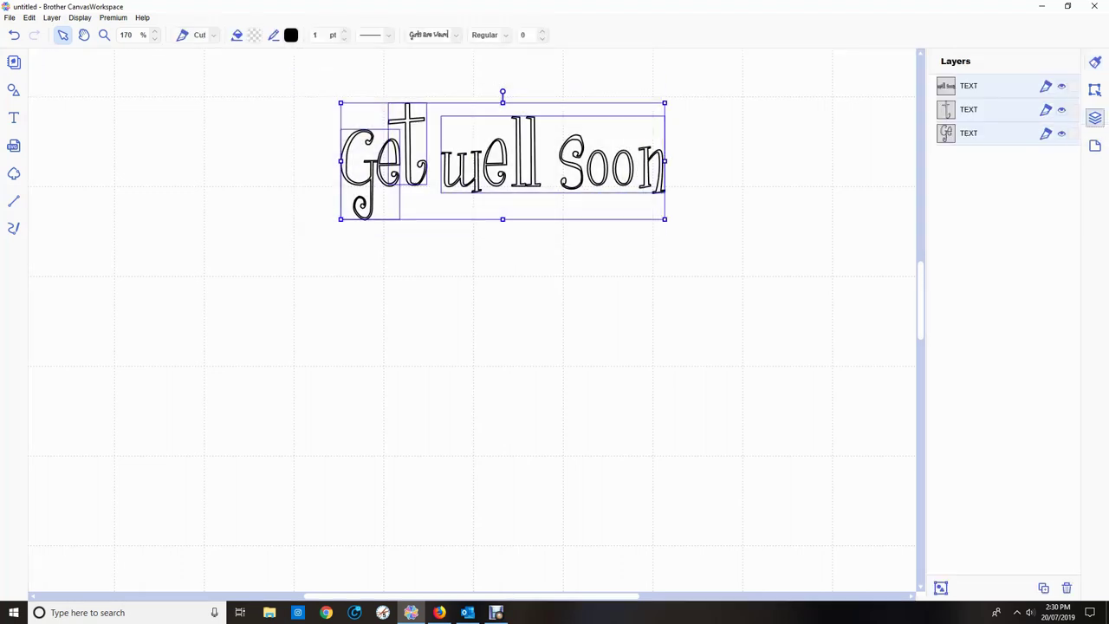
{"action": "left_click", "coordinate": [940, 587]}
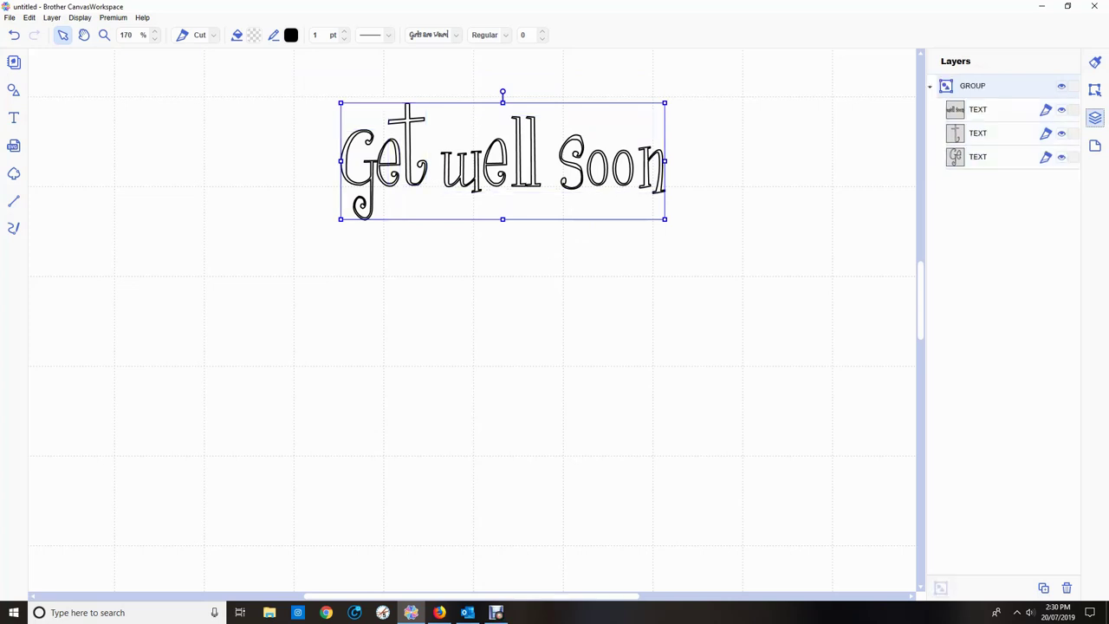
{"action": "double_click", "coordinate": [972, 86]}
{"action": "type", "text": "get well soon"}
{"action": "key", "text": "Return"}
Add a separate text object "hello" on the mat below the "get well soon" group.
{"action": "scroll", "coordinate": [472, 320], "scroll_direction": "down", "scroll_amount": 8}
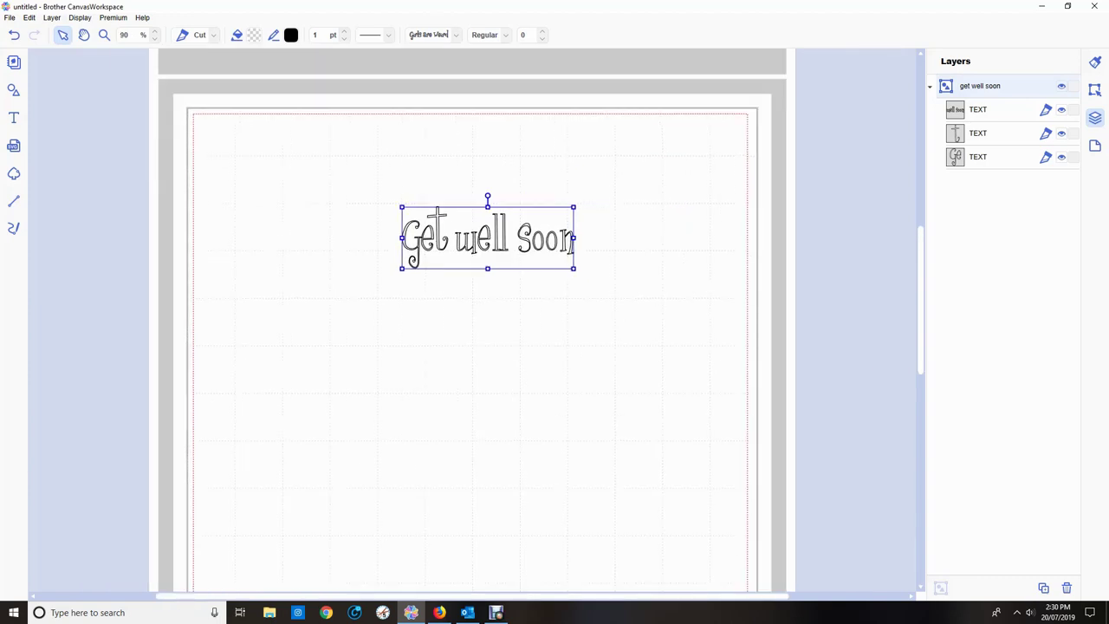
{"action": "left_click", "coordinate": [13, 117]}
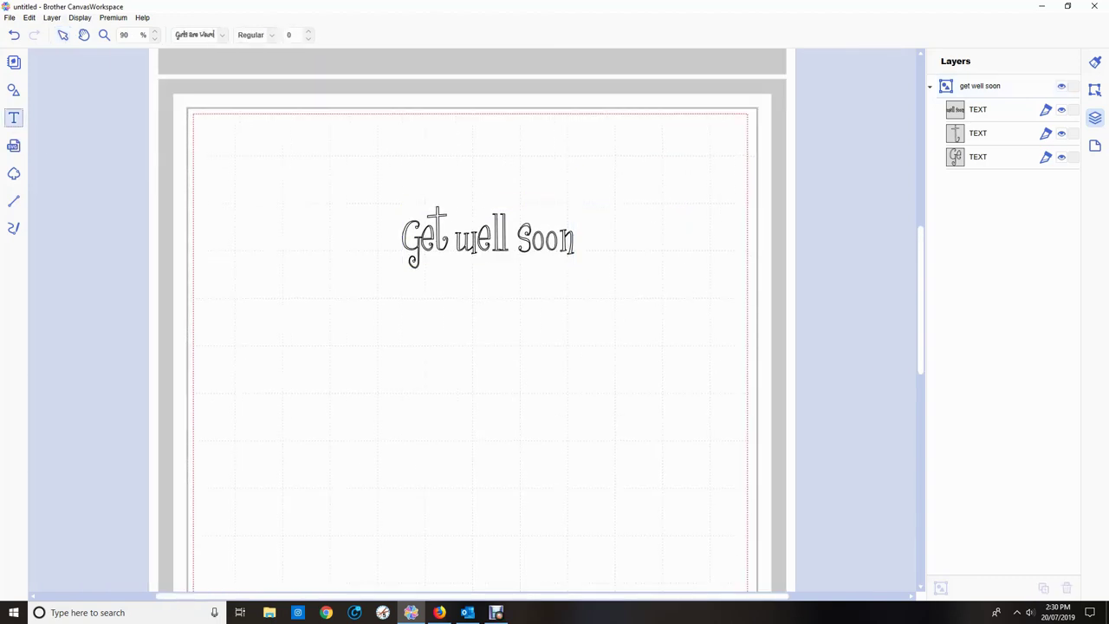
{"action": "left_click", "coordinate": [416, 333]}
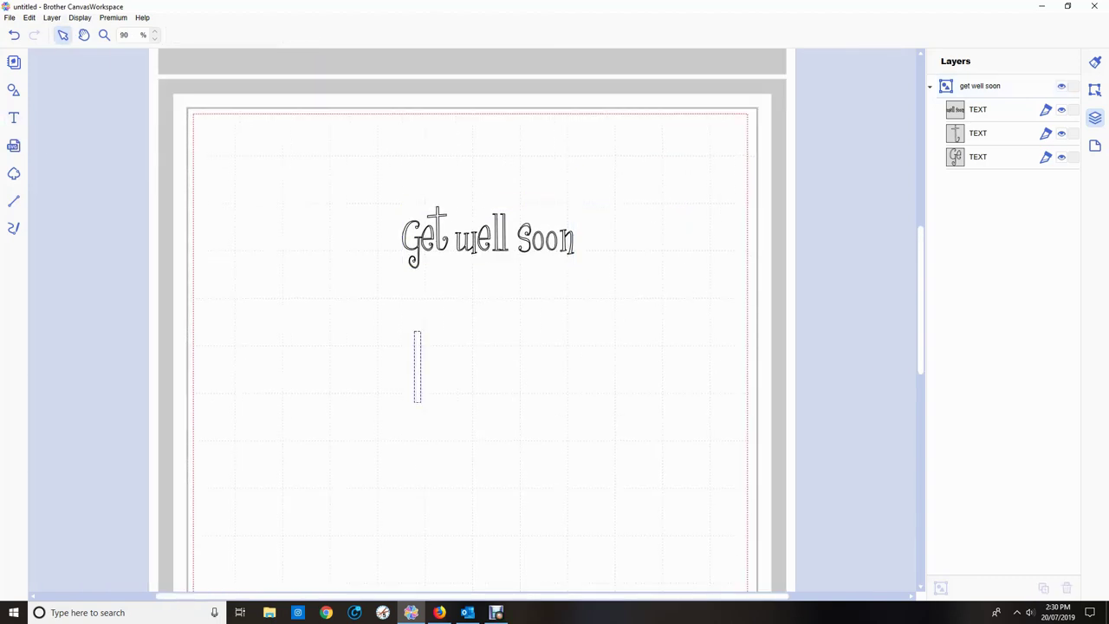
{"action": "type", "text": "hello"}
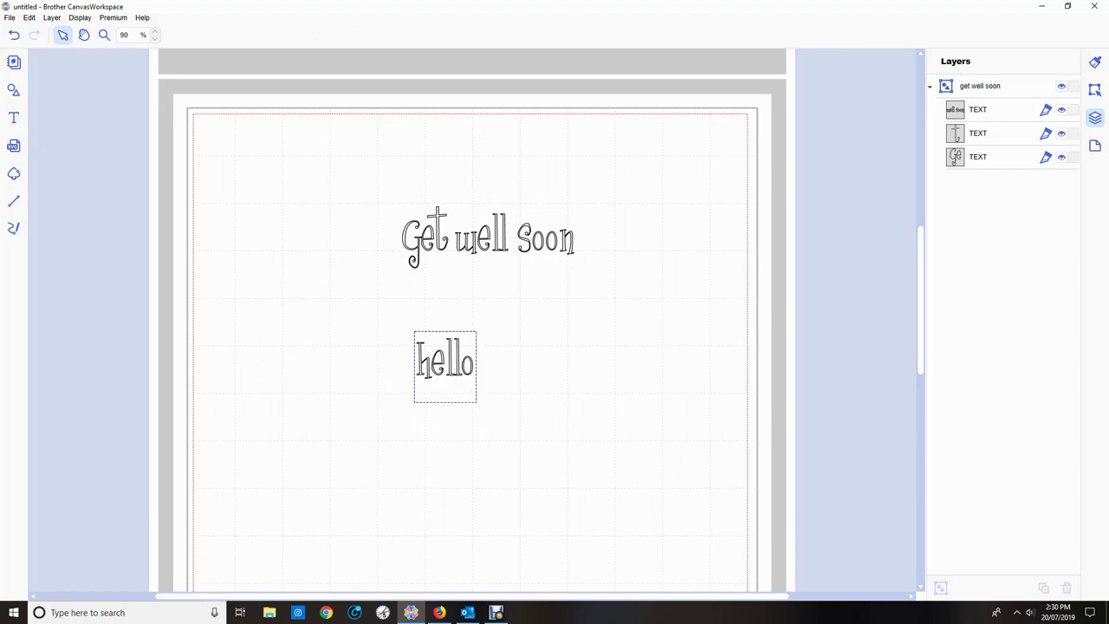
{"action": "left_click", "coordinate": [13, 117]}
{"action": "left_click", "coordinate": [13, 118]}
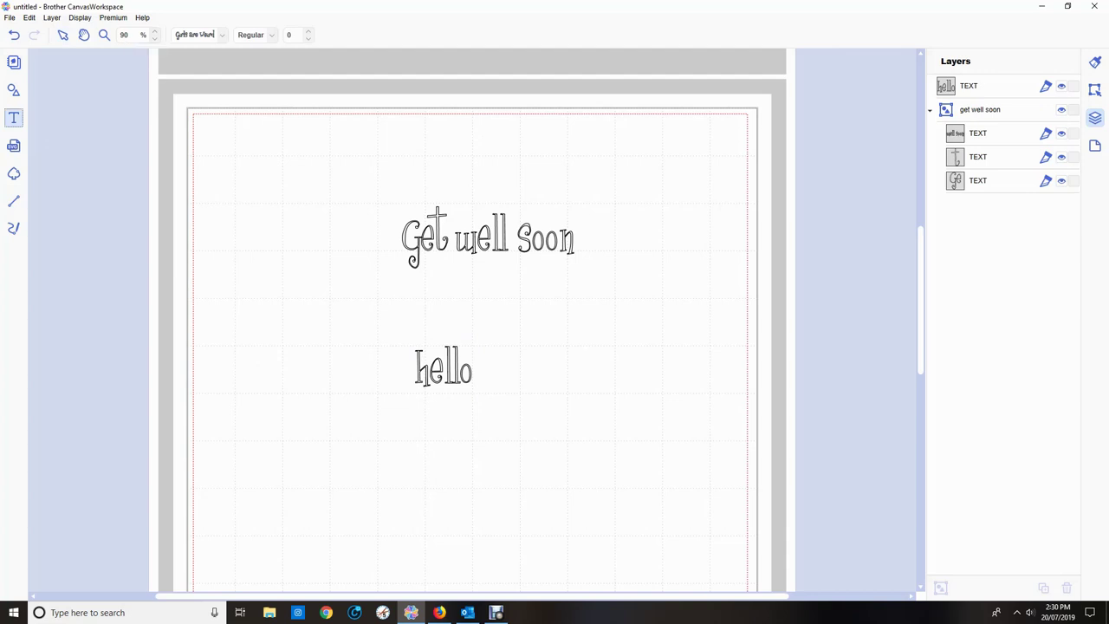
{"action": "left_click", "coordinate": [62, 34]}
Set the width of the "get well soon" group to 80 mm with its aspect ratio maintained.
{"action": "left_click_drag", "start_coordinate": [357, 163], "coordinate": [561, 283]}
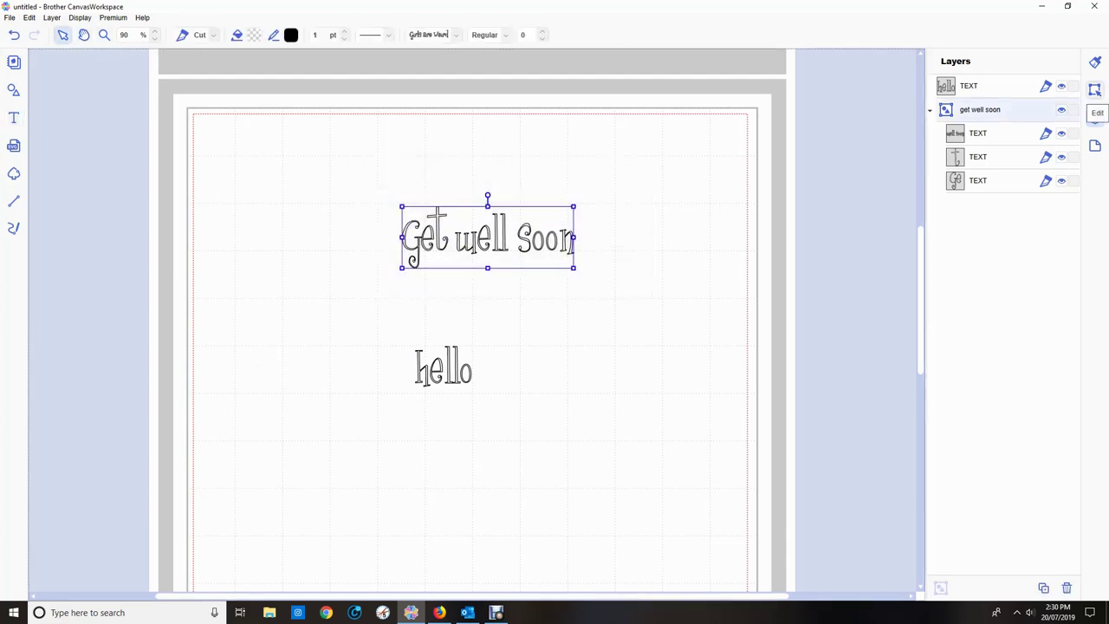
{"action": "left_click", "coordinate": [1094, 90]}
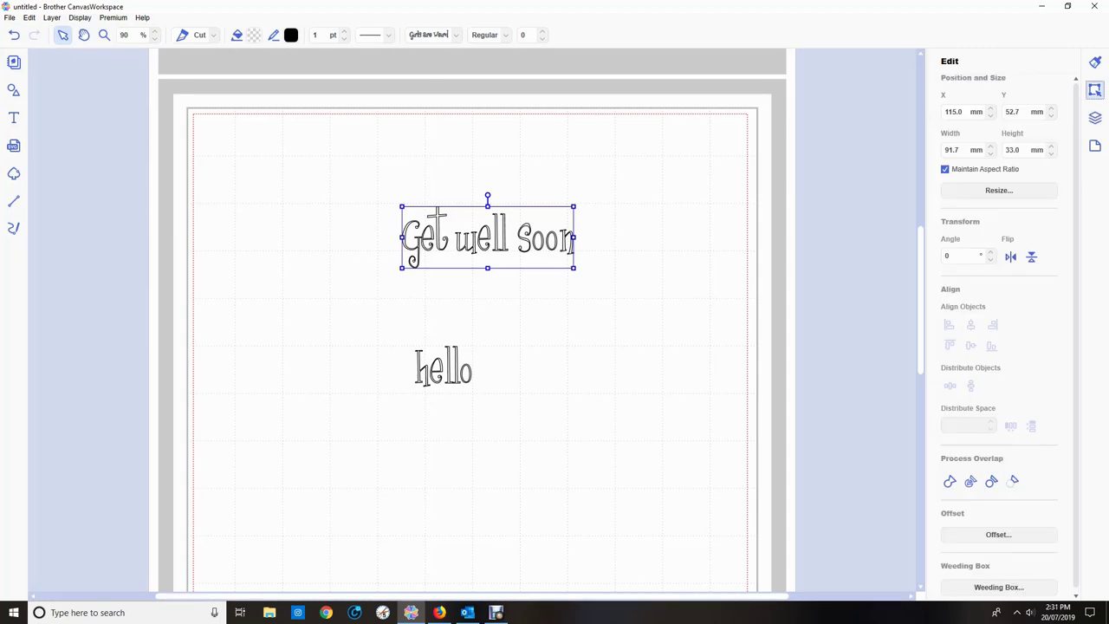
{"action": "double_click", "coordinate": [951, 150]}
{"action": "type", "text": "80"}
{"action": "key", "text": "Return"}
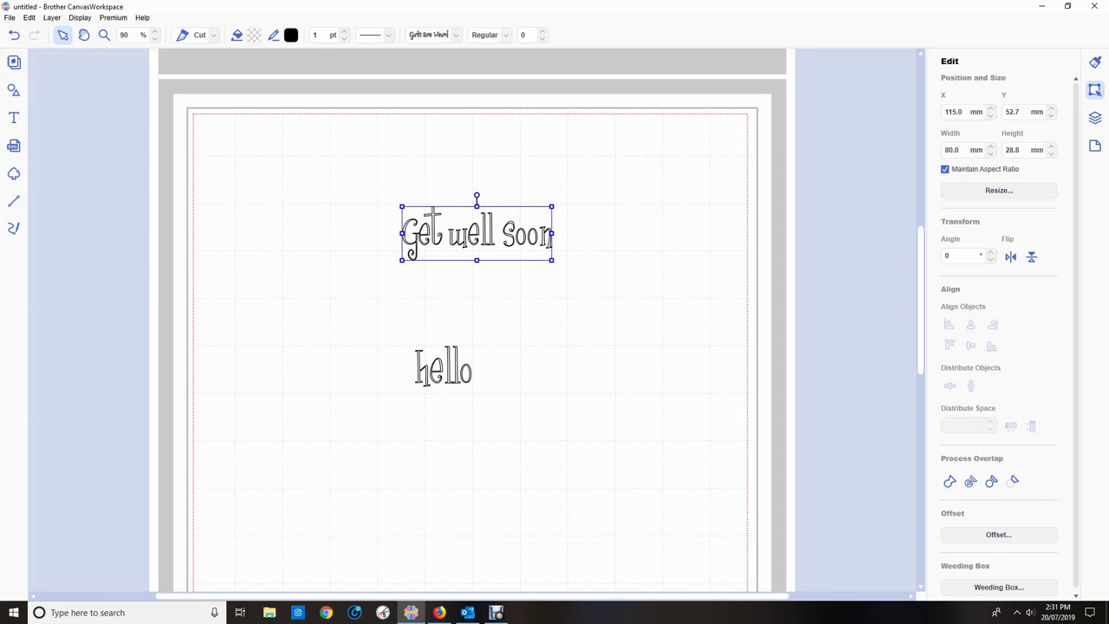
Rename the layer of the "hello" text as "hello".
{"action": "left_click", "coordinate": [443, 367]}
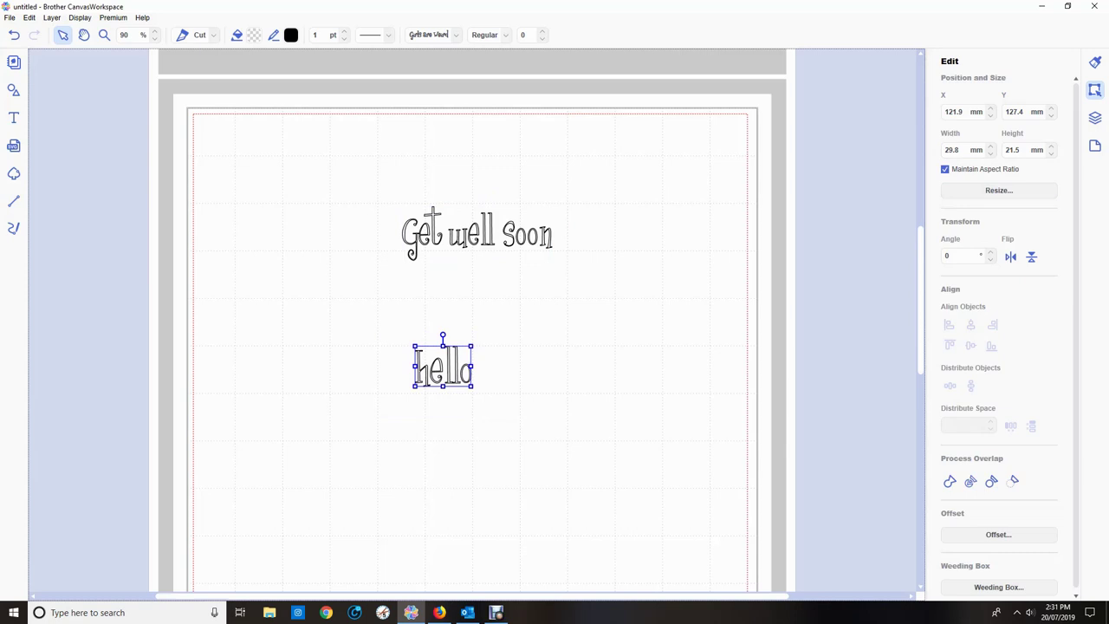
{"action": "left_click_drag", "start_coordinate": [377, 198], "coordinate": [379, 199]}
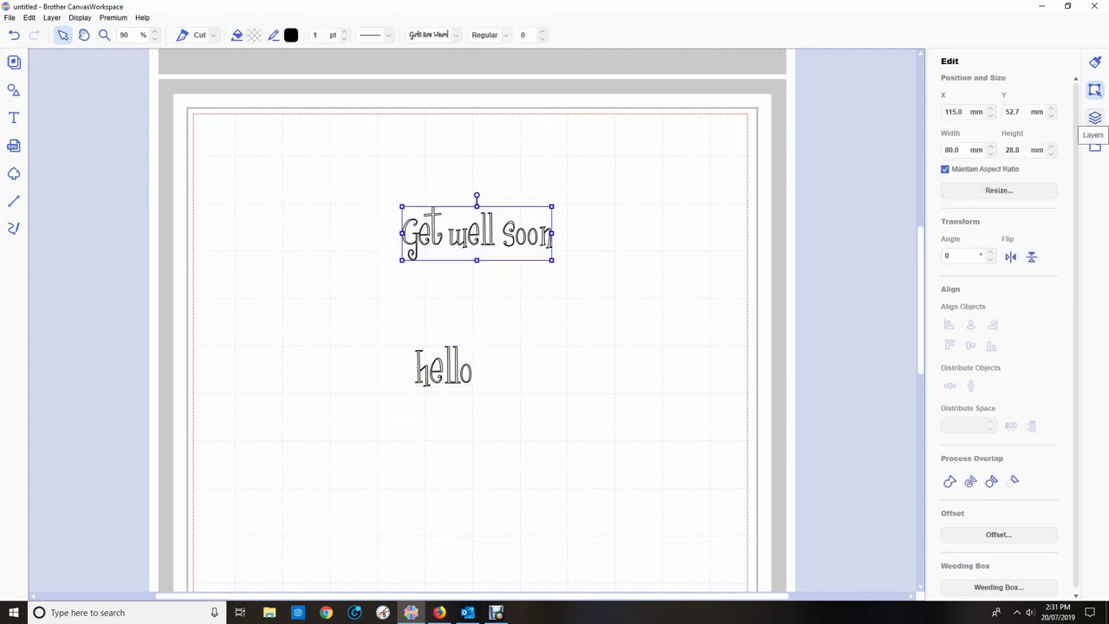
{"action": "left_click", "coordinate": [1094, 117]}
{"action": "left_click", "coordinate": [968, 86]}
{"action": "left_click", "coordinate": [969, 86]}
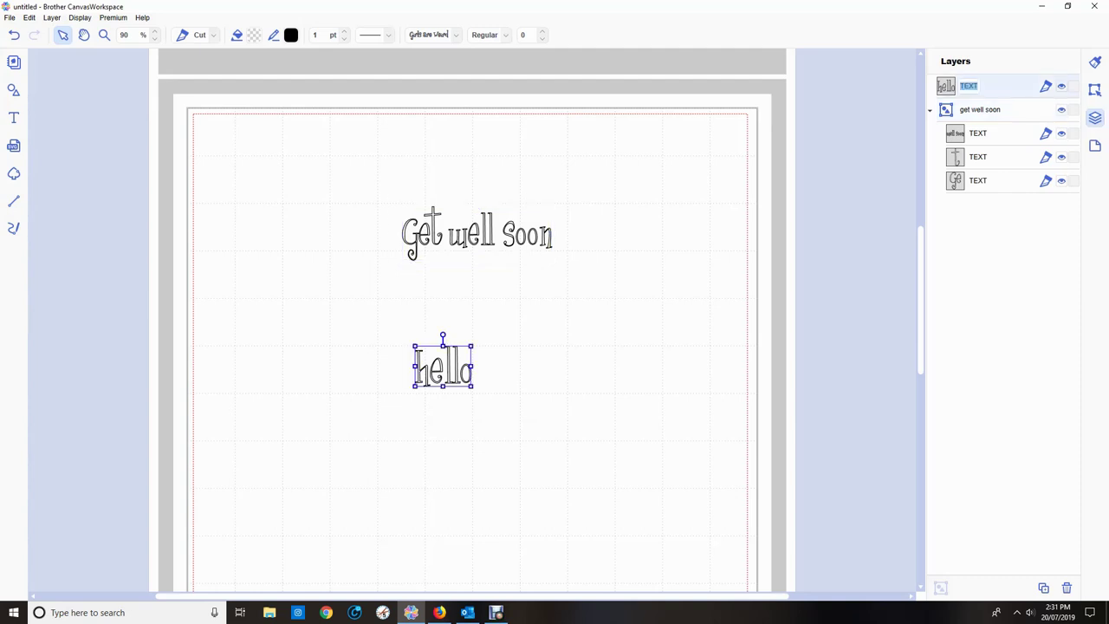
{"action": "type", "text": "hello"}
{"action": "key", "text": "Return"}
{"action": "left_click", "coordinate": [606, 347]}
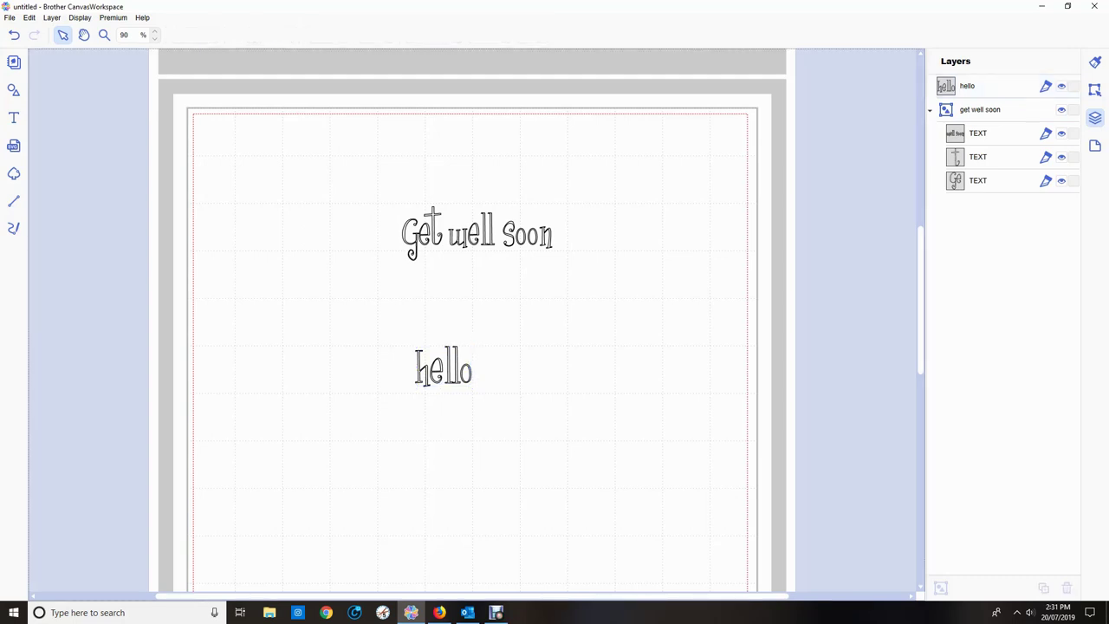
Place a fully rounded rectangle around the "get well soon" group and fit it to about 91.5 mm wide and 36.1 mm high.
{"action": "left_click", "coordinate": [475, 234]}
{"action": "left_click", "coordinate": [13, 89]}
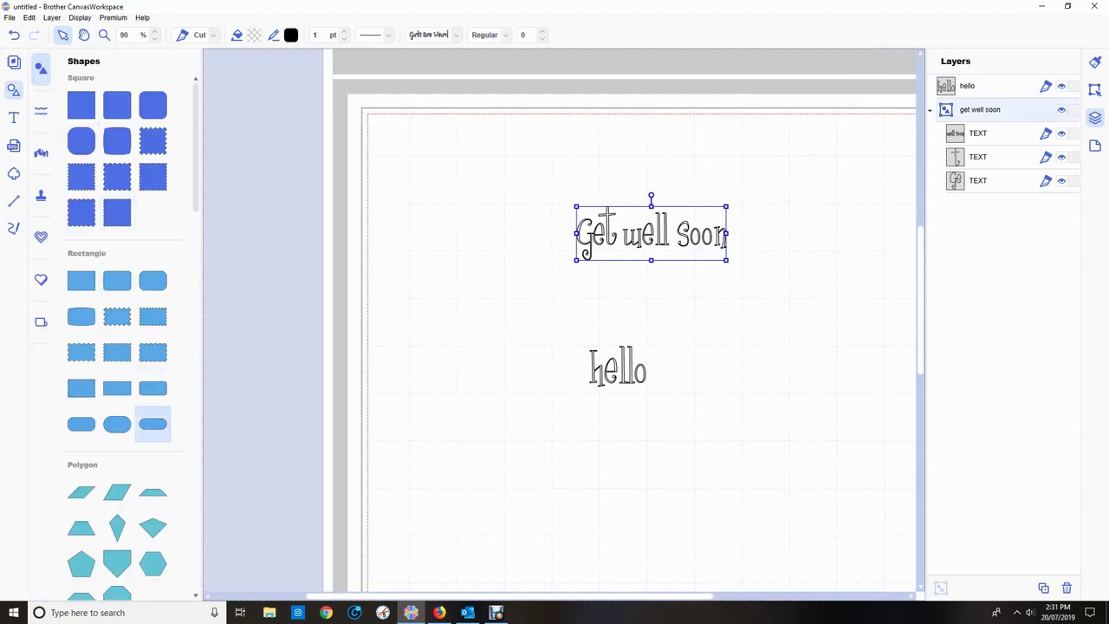
{"action": "left_click", "coordinate": [153, 423]}
{"action": "left_click_drag", "start_coordinate": [461, 151], "coordinate": [658, 235]}
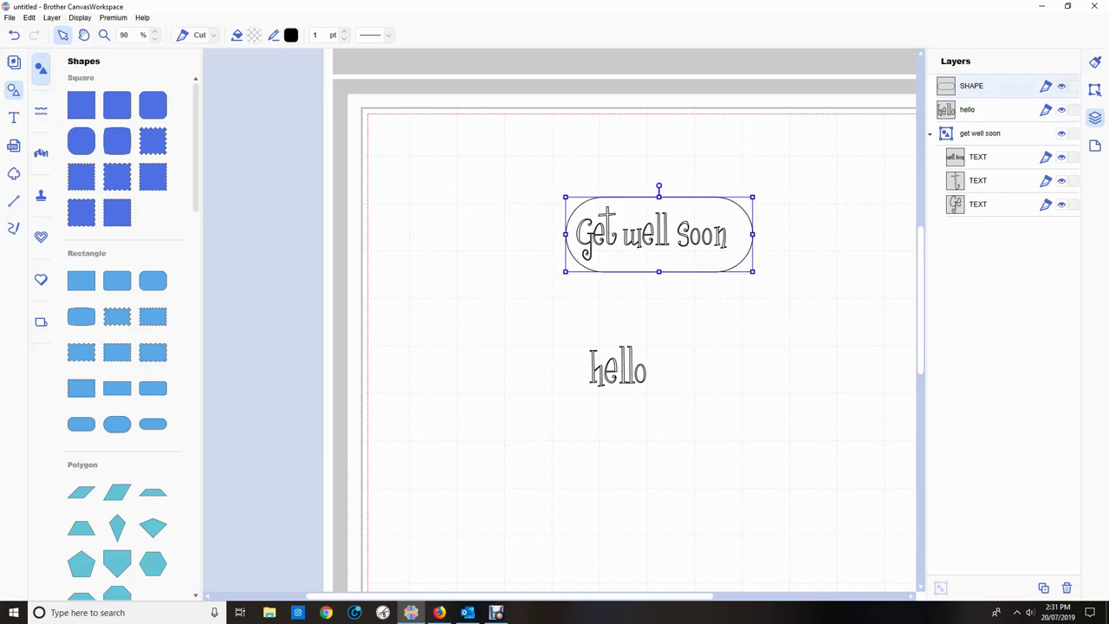
{"action": "left_click_drag", "start_coordinate": [751, 233], "coordinate": [736, 234]}
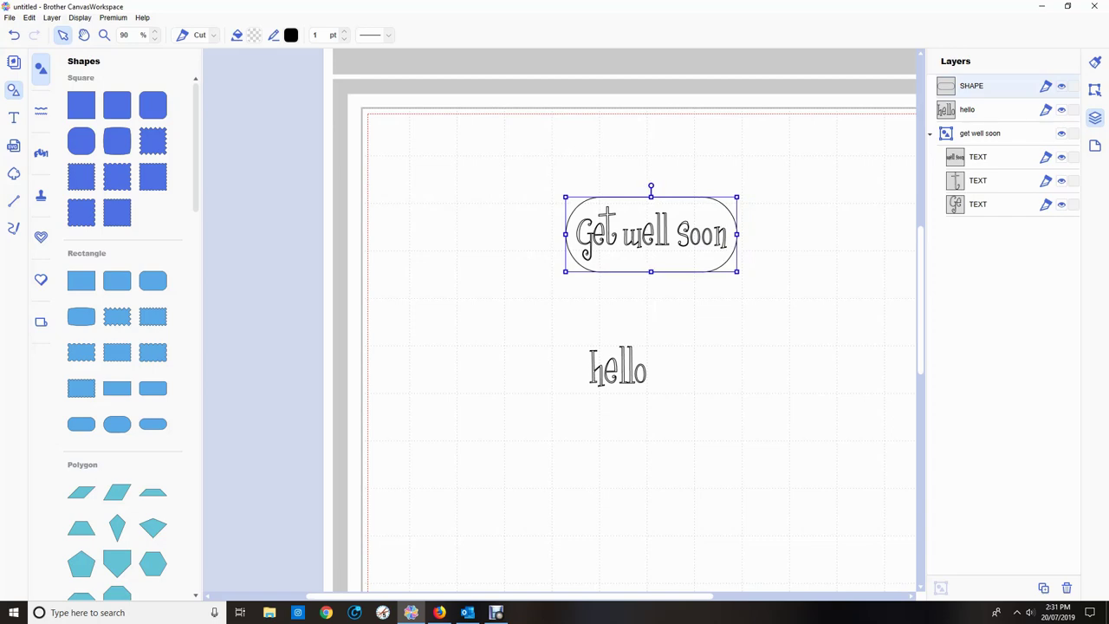
{"action": "left_click_drag", "start_coordinate": [651, 272], "coordinate": [651, 264]}
Align the "get well soon" group and its rounded rectangle with each other on their vertical centres.
{"action": "left_click_drag", "start_coordinate": [501, 125], "coordinate": [740, 266]}
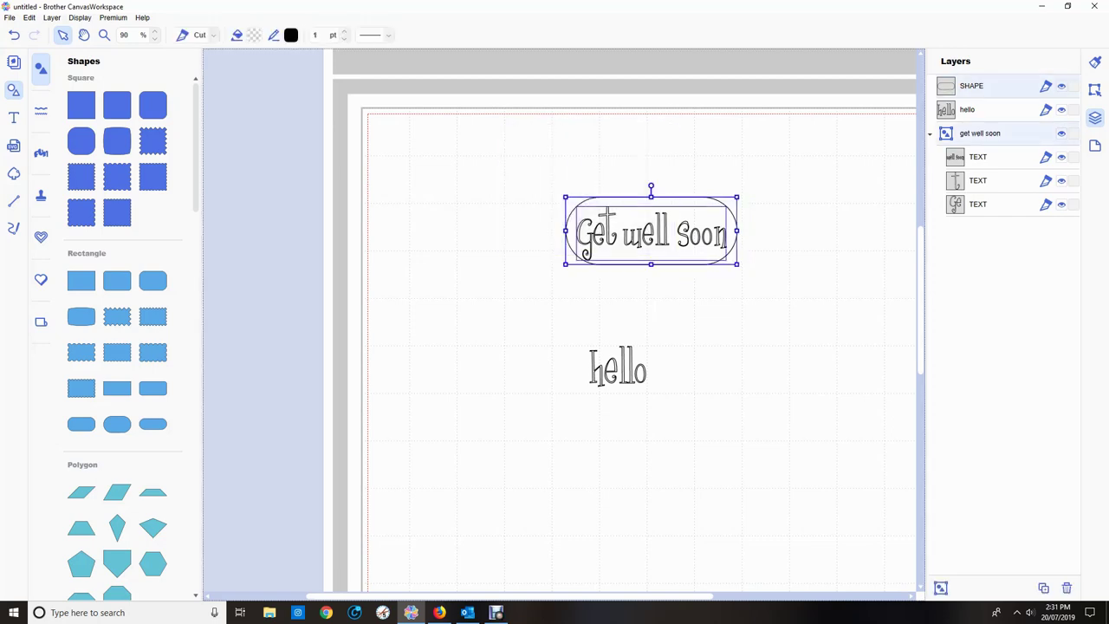
{"action": "left_click", "coordinate": [1094, 89]}
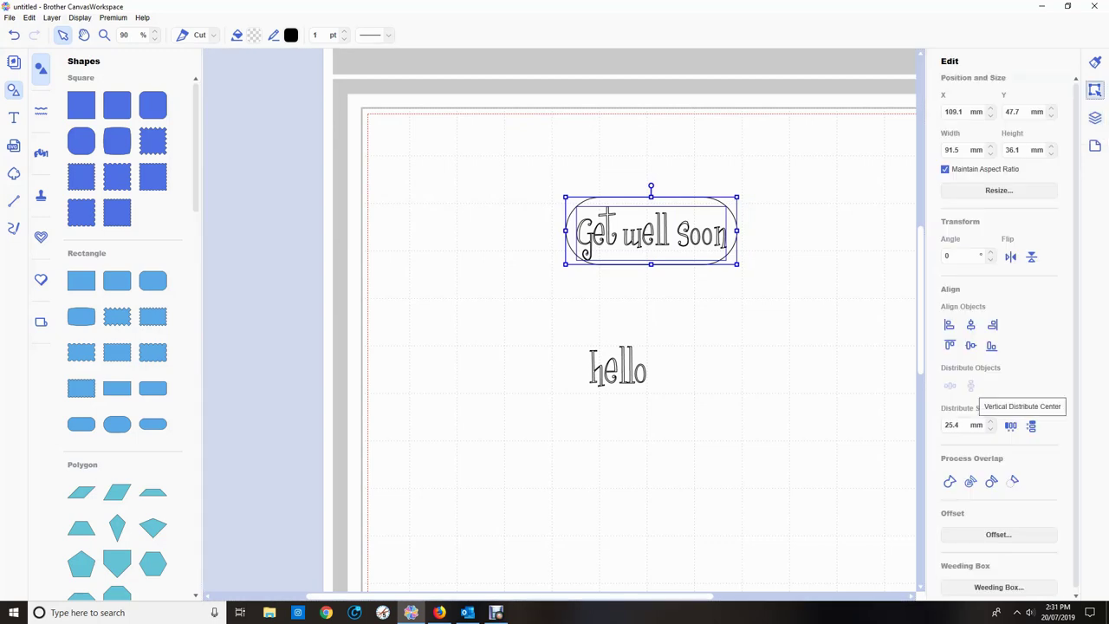
{"action": "left_click", "coordinate": [970, 345]}
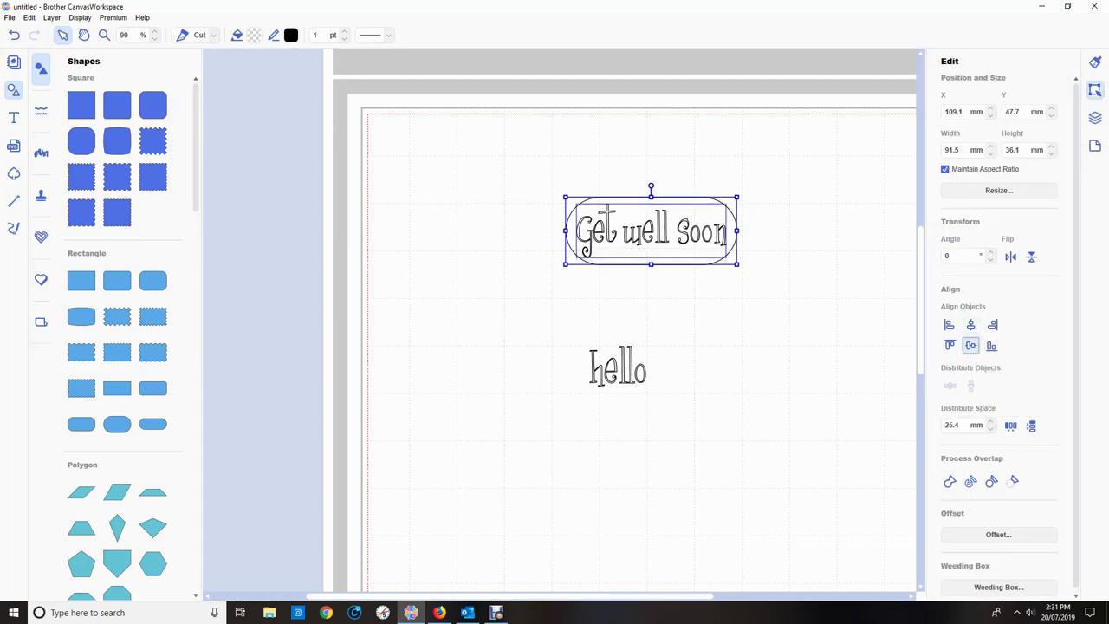
{"action": "left_click", "coordinate": [849, 370]}
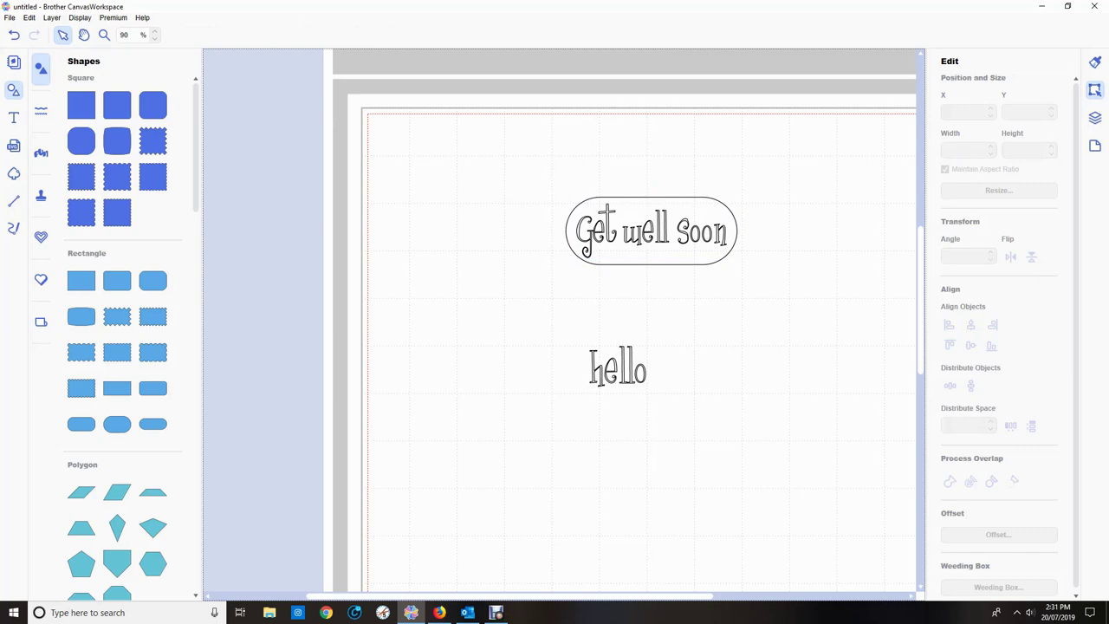
Place a scalloped circle around the "hello" text and scale it proportionally to about 39.6 mm wide.
{"action": "left_click_drag", "start_coordinate": [568, 329], "coordinate": [646, 389]}
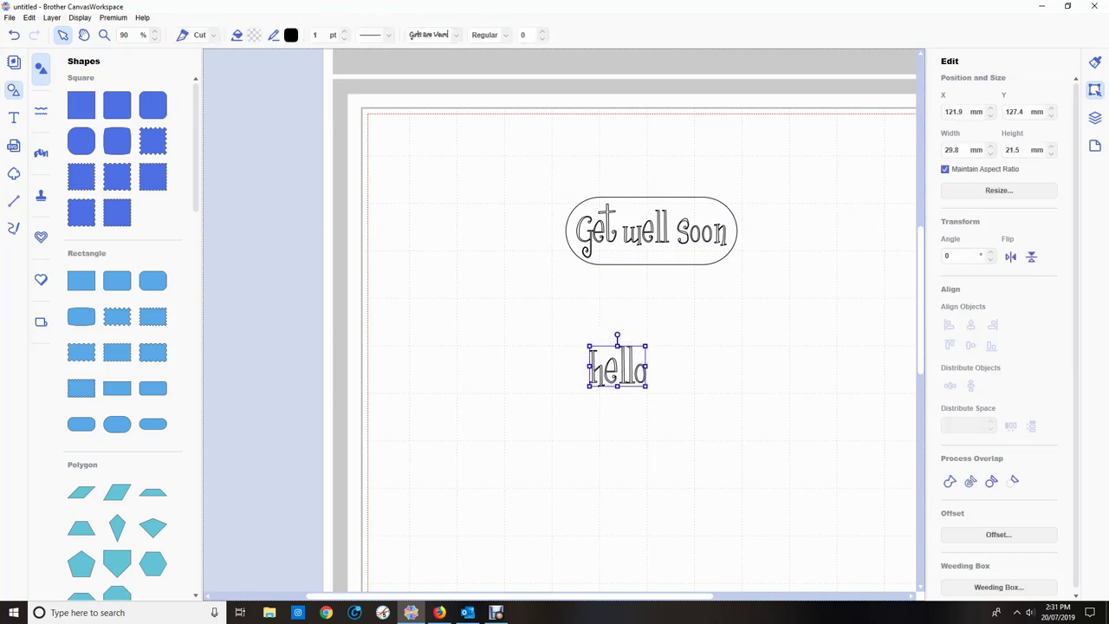
{"action": "scroll", "coordinate": [123, 338], "scroll_direction": "down", "scroll_amount": 10}
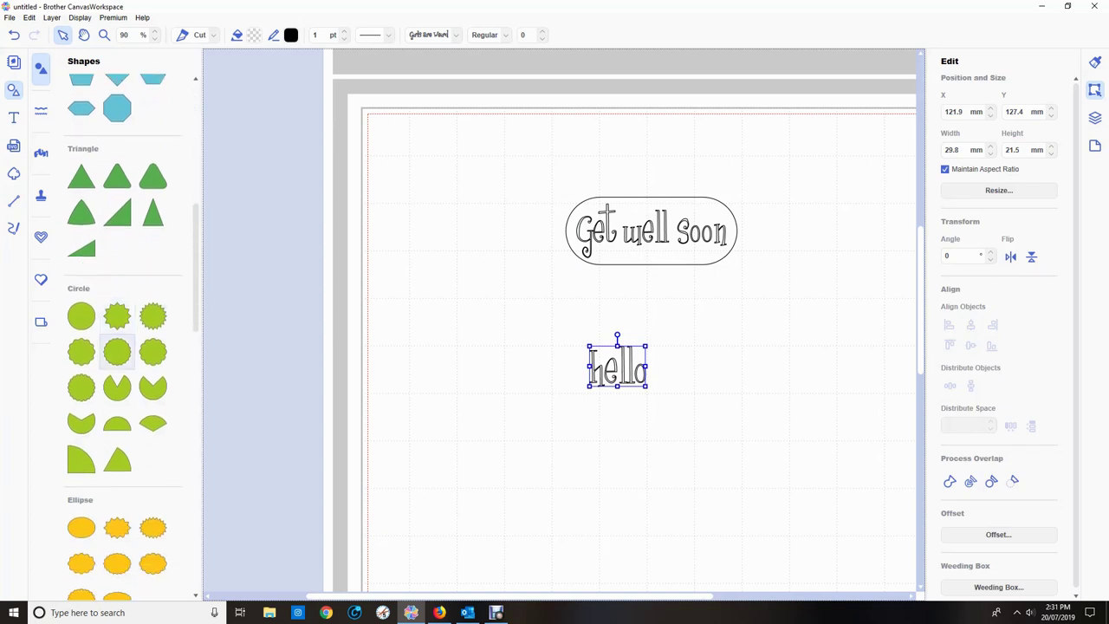
{"action": "left_click", "coordinate": [153, 352]}
{"action": "left_click_drag", "start_coordinate": [460, 207], "coordinate": [637, 403]}
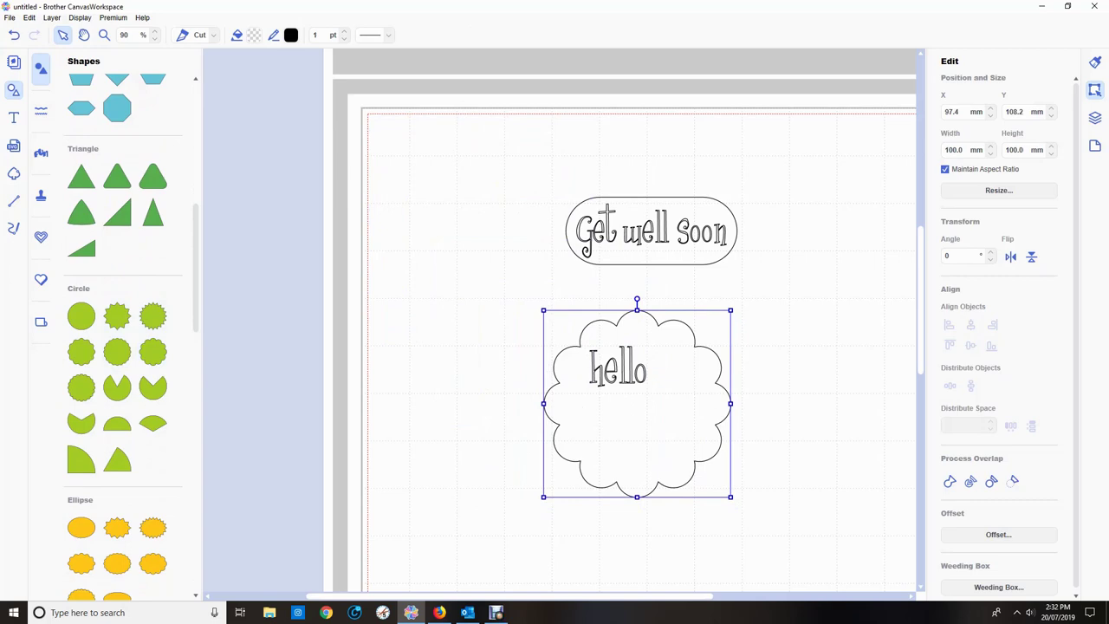
{"action": "left_click_drag", "start_coordinate": [730, 497], "coordinate": [628, 395]}
{"action": "left_click_drag", "start_coordinate": [586, 353], "coordinate": [615, 371]}
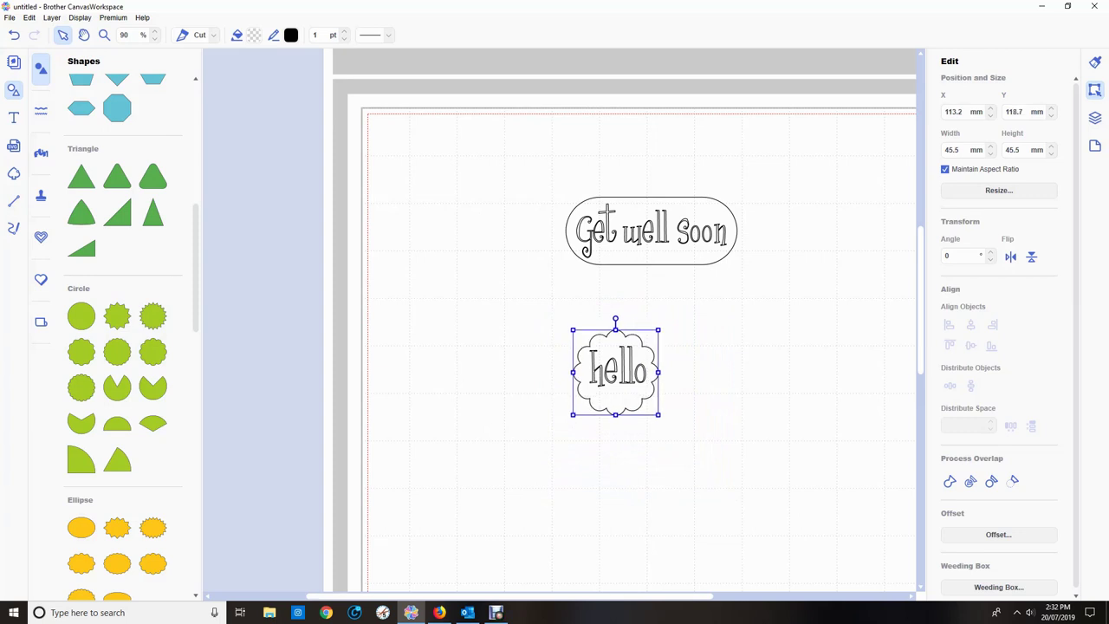
{"action": "left_click_drag", "start_coordinate": [659, 414], "coordinate": [647, 403]}
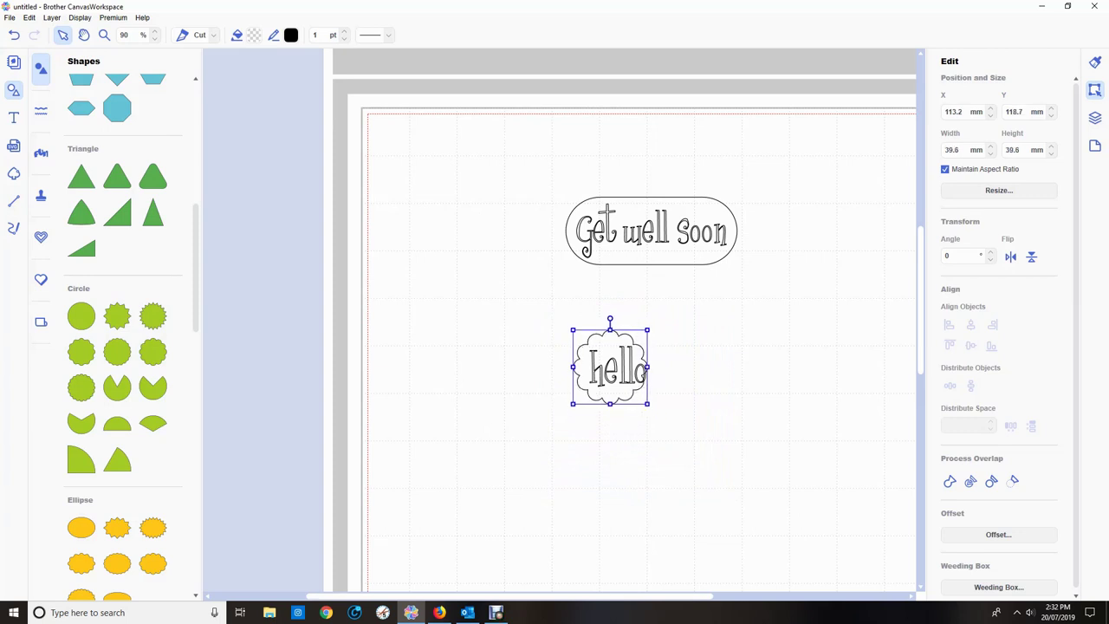
Align the "hello" text and its scalloped circle with each other on their horizontal and vertical centres.
{"action": "double_click", "coordinate": [641, 376]}
{"action": "left_click", "coordinate": [546, 308]}
{"action": "left_click_drag", "start_coordinate": [545, 307], "coordinate": [654, 394]}
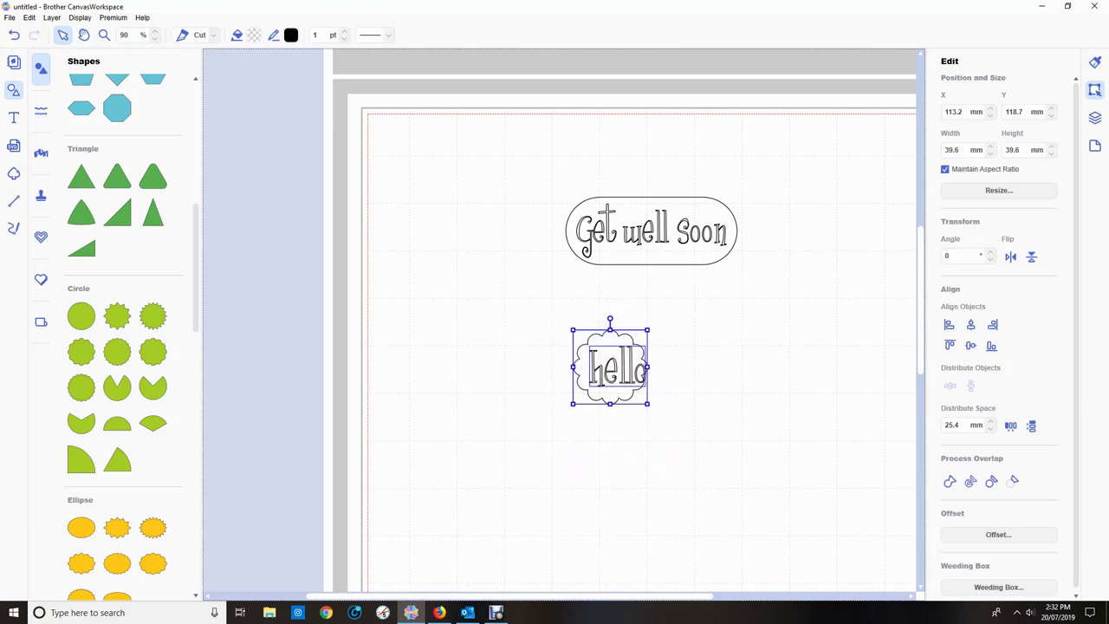
{"action": "left_click", "coordinate": [970, 324]}
{"action": "left_click", "coordinate": [971, 346]}
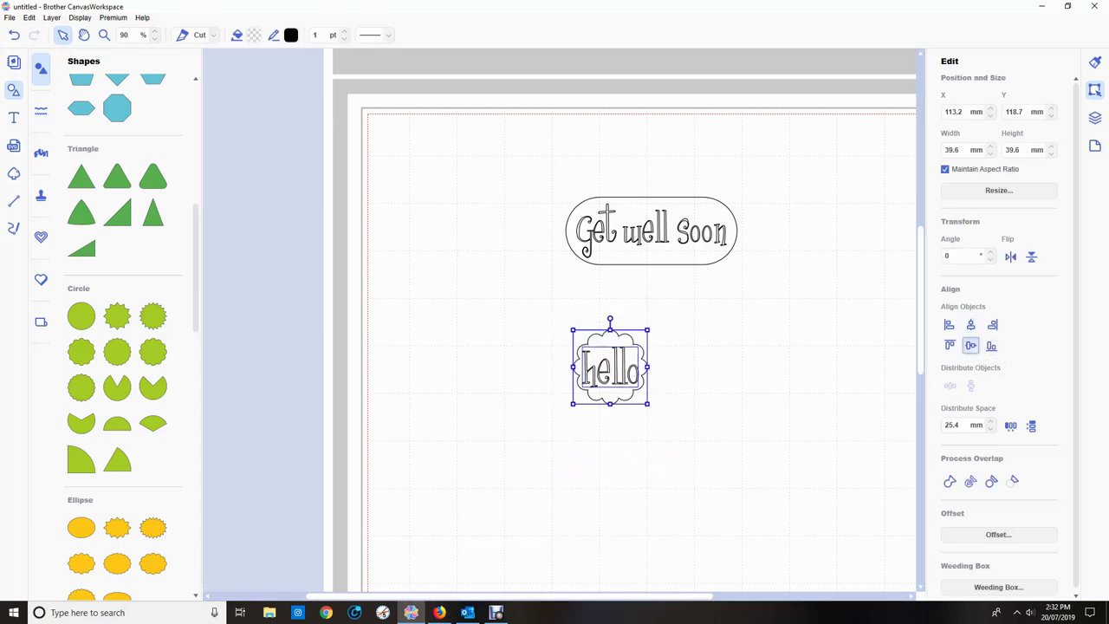
{"action": "left_click", "coordinate": [774, 365]}
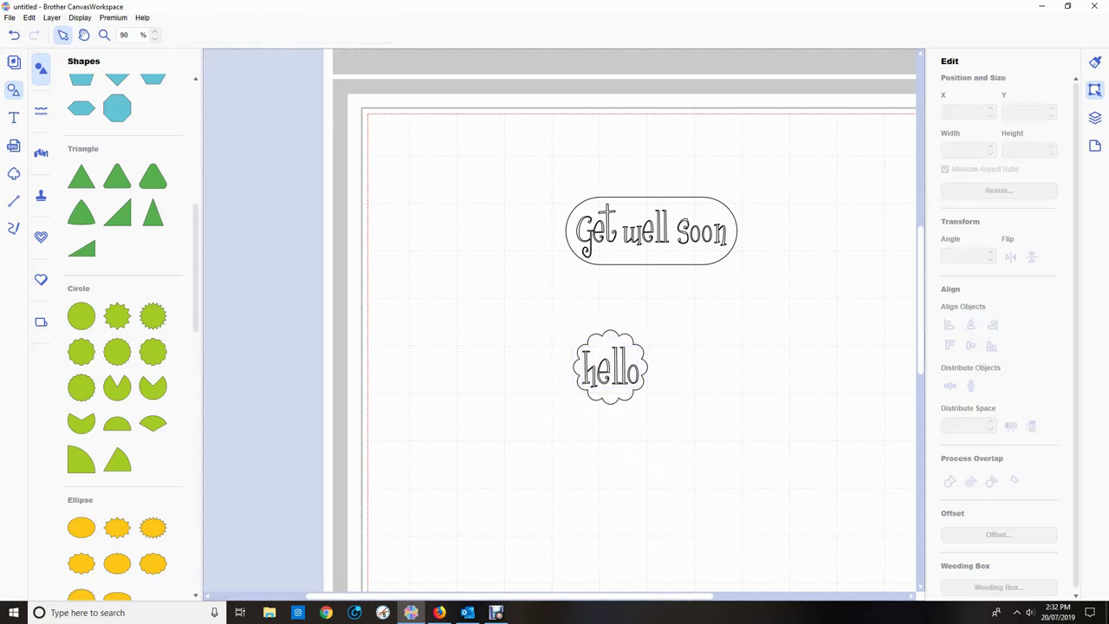
Enlarge the scalloped circle to 41.6 mm wide with its aspect ratio maintained and recentre the "hello" text inside it.
{"action": "left_click", "coordinate": [639, 372]}
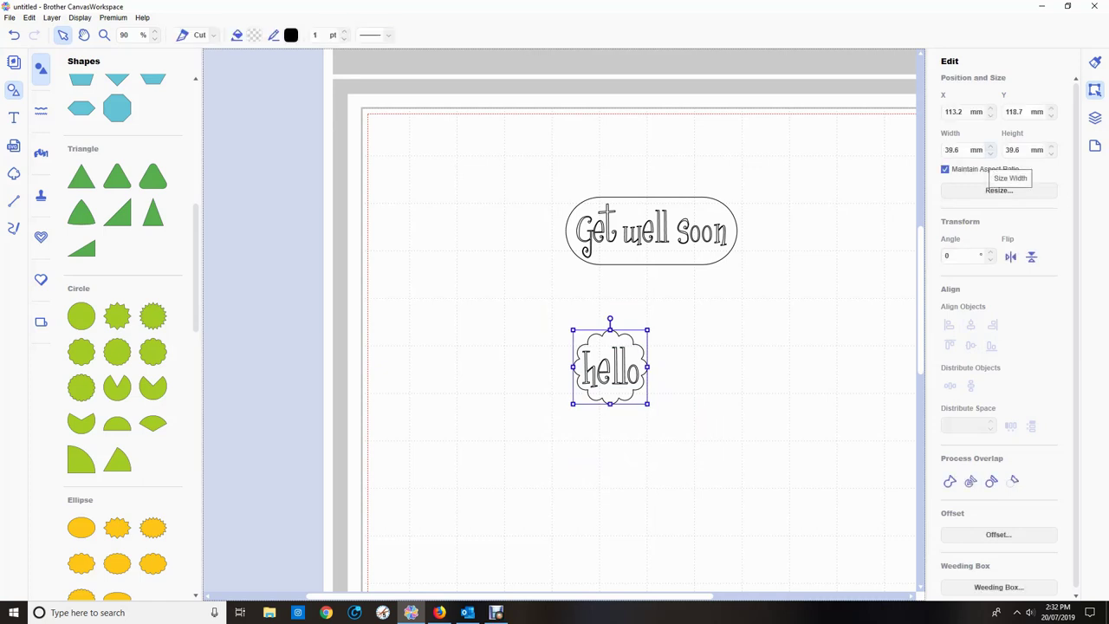
{"action": "left_click", "coordinate": [990, 146]}
{"action": "left_click", "coordinate": [990, 147]}
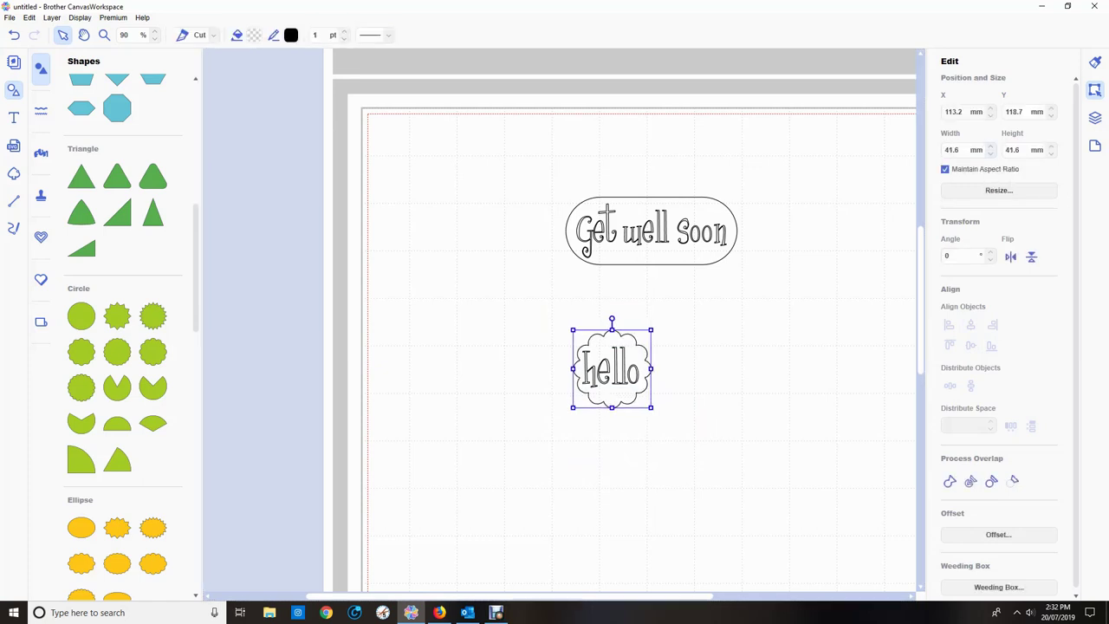
{"action": "left_click_drag", "start_coordinate": [546, 318], "coordinate": [700, 450]}
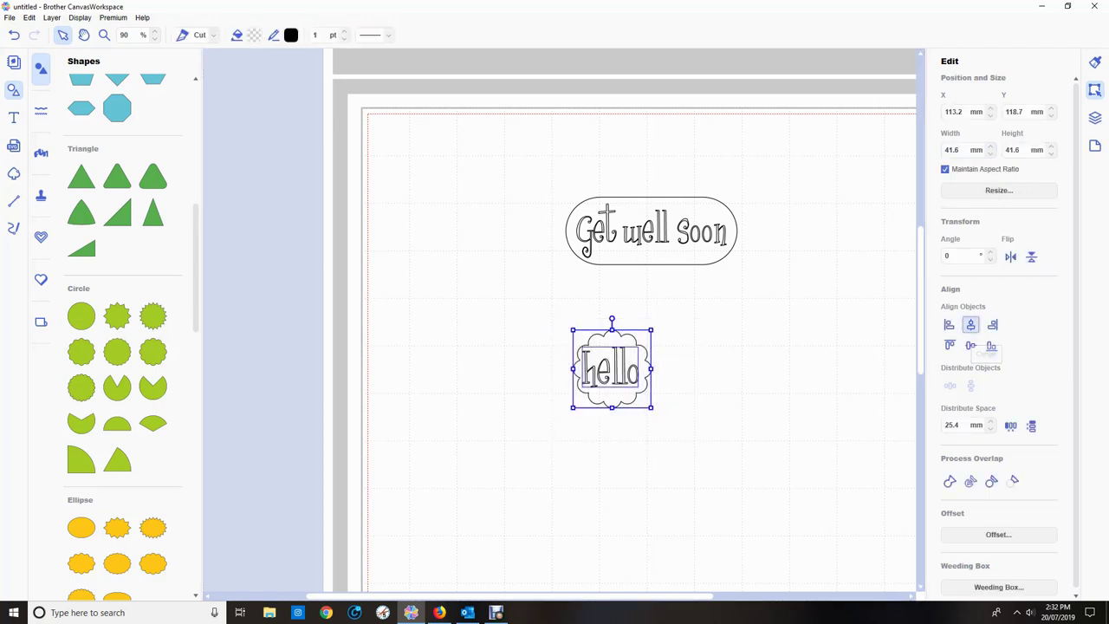
{"action": "left_click", "coordinate": [970, 325]}
{"action": "left_click", "coordinate": [970, 345]}
{"action": "left_click", "coordinate": [780, 373]}
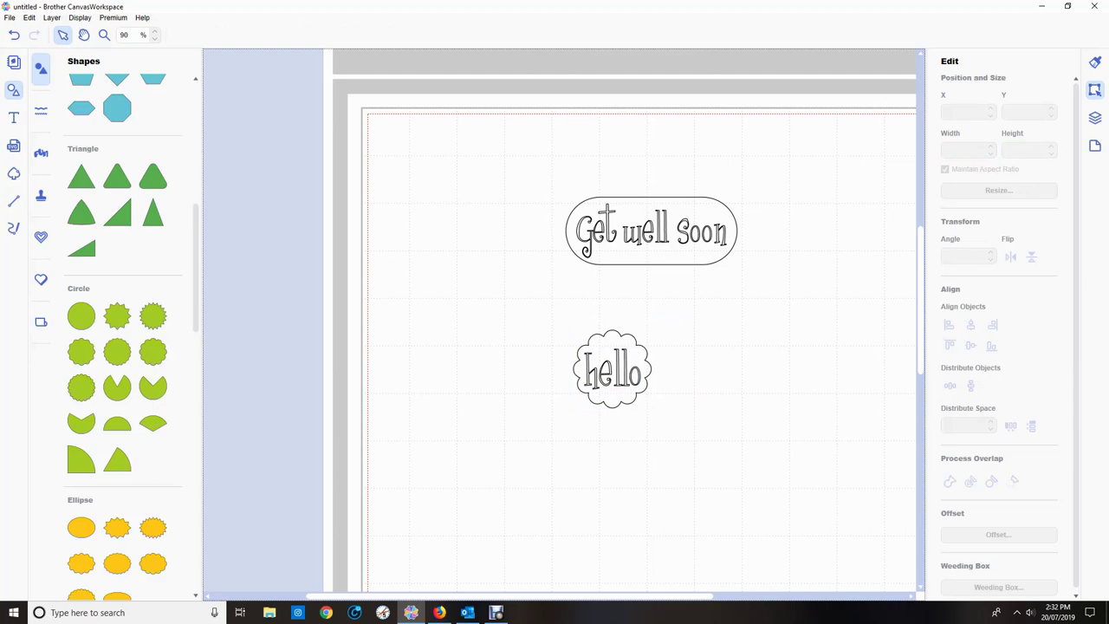
Duplicate the "hello" text with its scalloped circle and arrange both copies side by side beneath the "get well soon" frame.
{"action": "left_click_drag", "start_coordinate": [546, 307], "coordinate": [665, 392]}
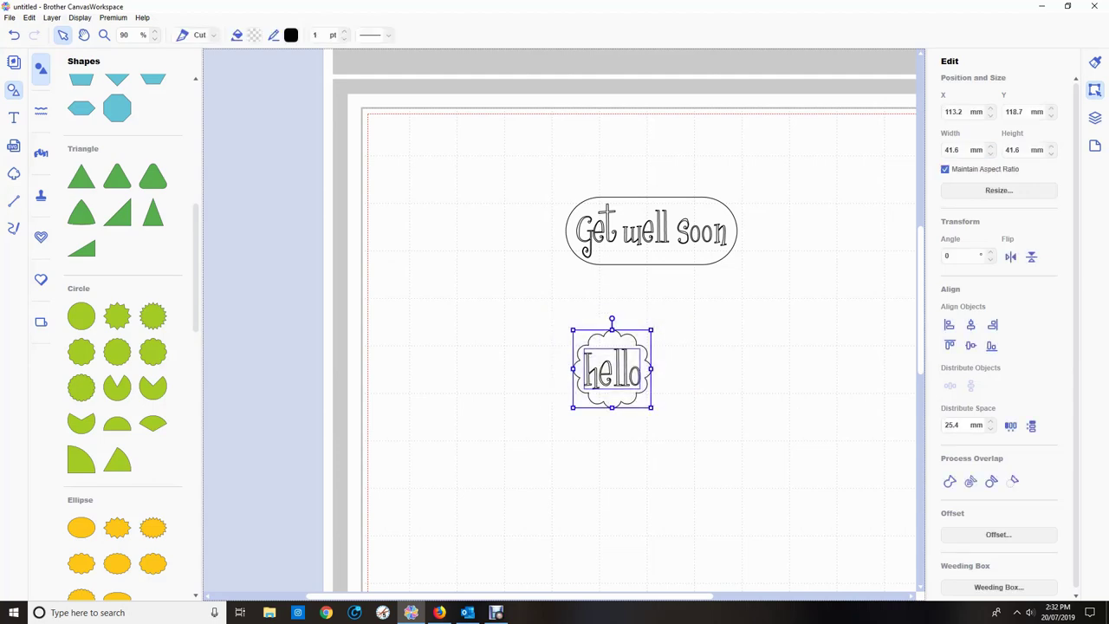
{"action": "key", "text": "ctrl+d"}
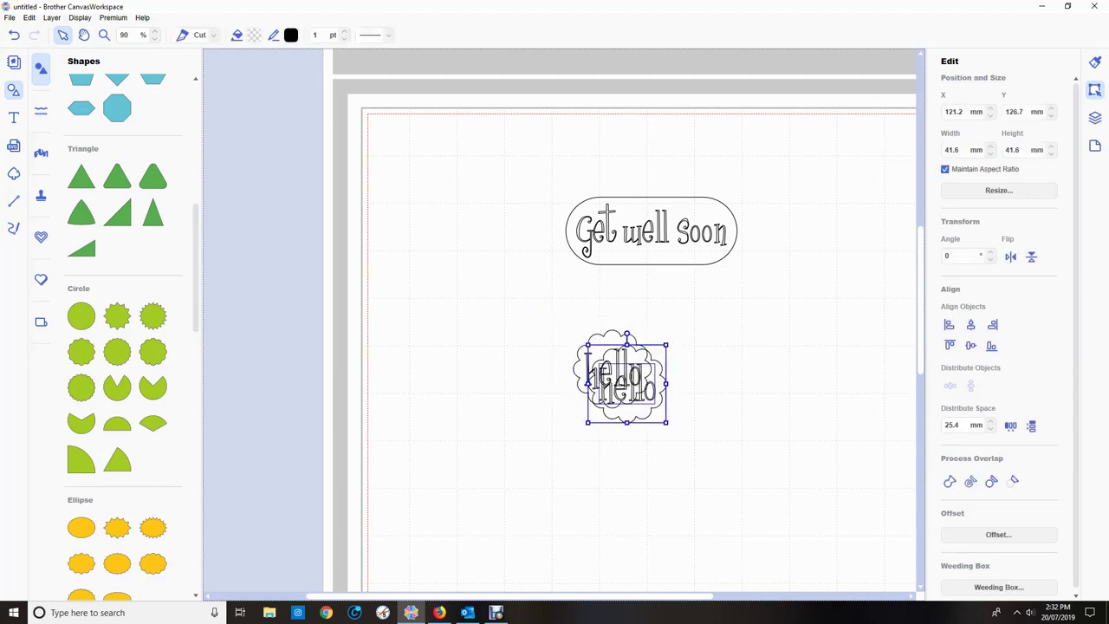
{"action": "left_click_drag", "start_coordinate": [627, 383], "coordinate": [699, 313]}
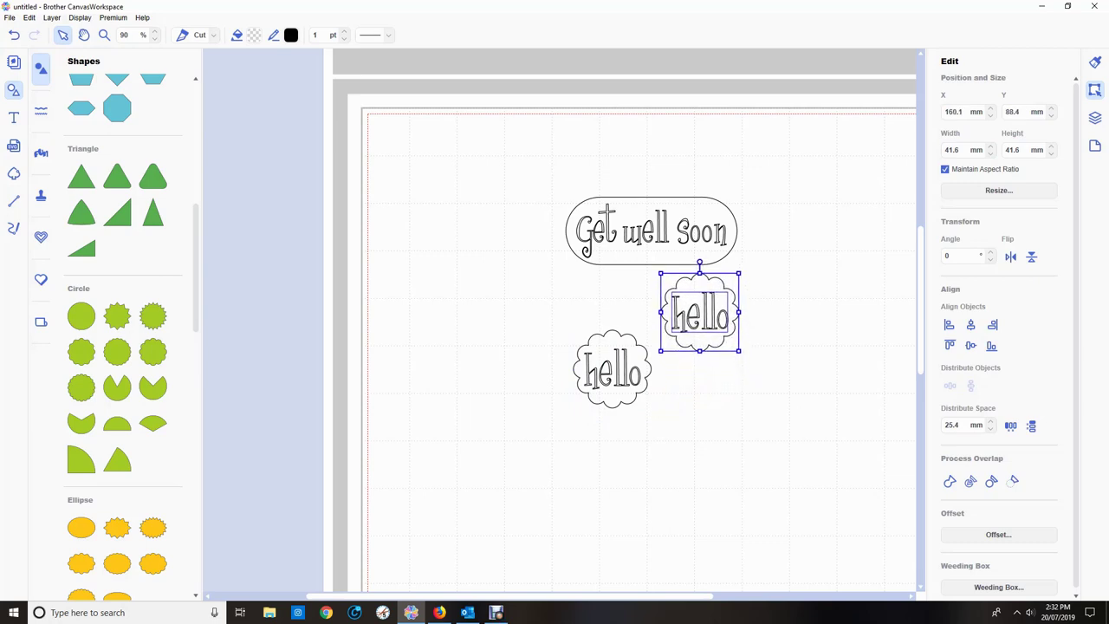
{"action": "left_click_drag", "start_coordinate": [566, 318], "coordinate": [654, 410]}
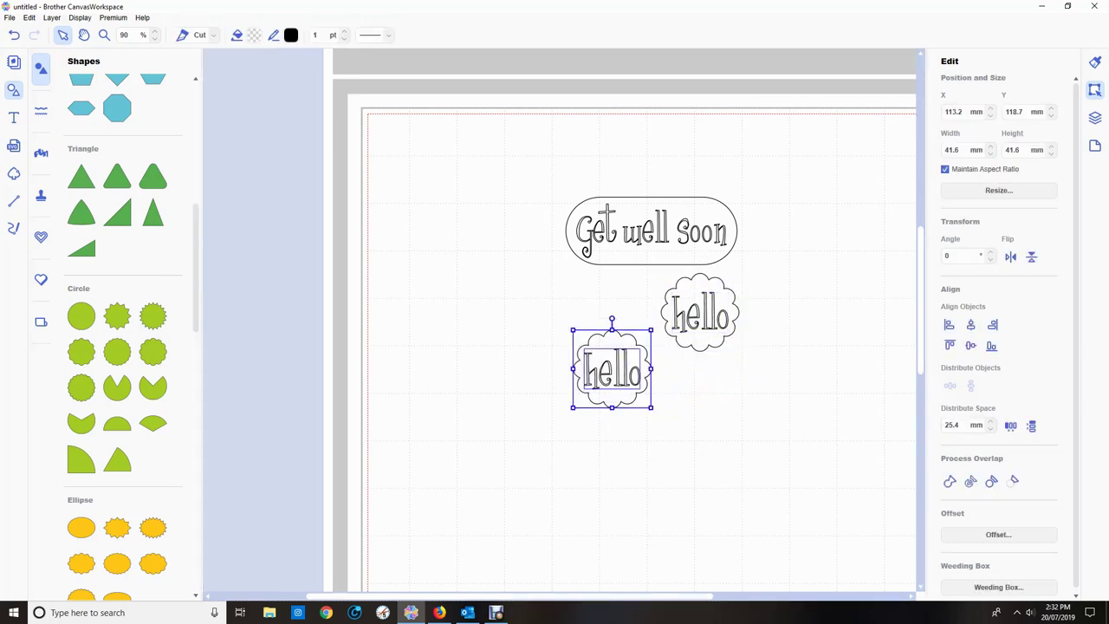
{"action": "left_click_drag", "start_coordinate": [612, 372], "coordinate": [617, 317]}
{"action": "left_click", "coordinate": [623, 405]}
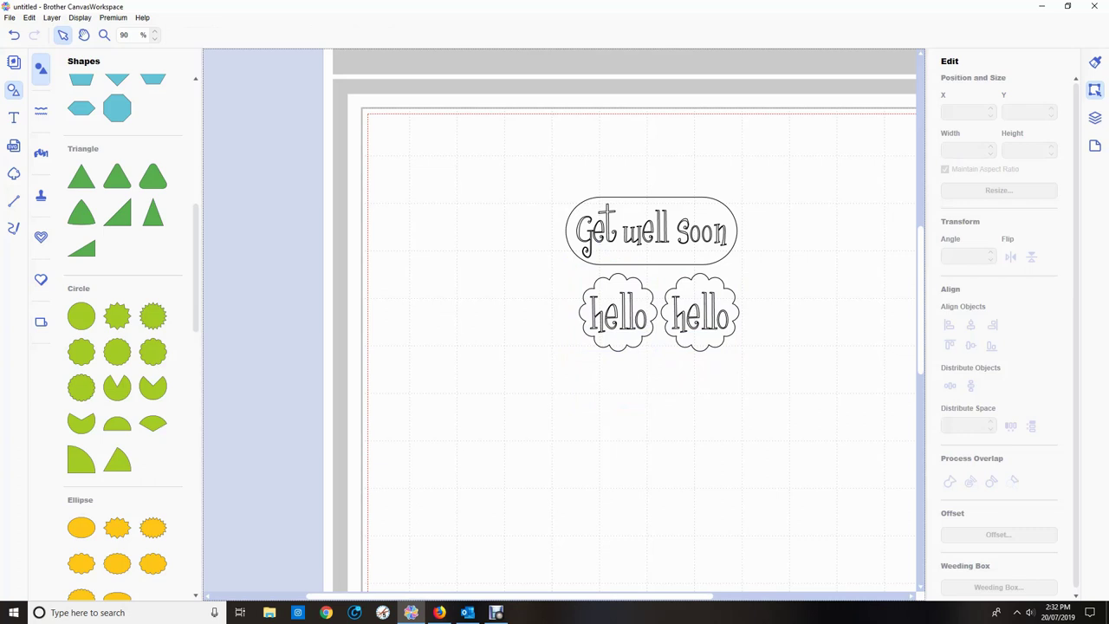
Move all three framed sentiments together toward the mat's upper-left corner, to about X 58.8 mm and Y 32.8 mm.
{"action": "left_click_drag", "start_coordinate": [522, 159], "coordinate": [887, 412]}
{"action": "left_click_drag", "start_coordinate": [649, 234], "coordinate": [572, 209]}
{"action": "left_click_drag", "start_coordinate": [545, 287], "coordinate": [529, 284]}
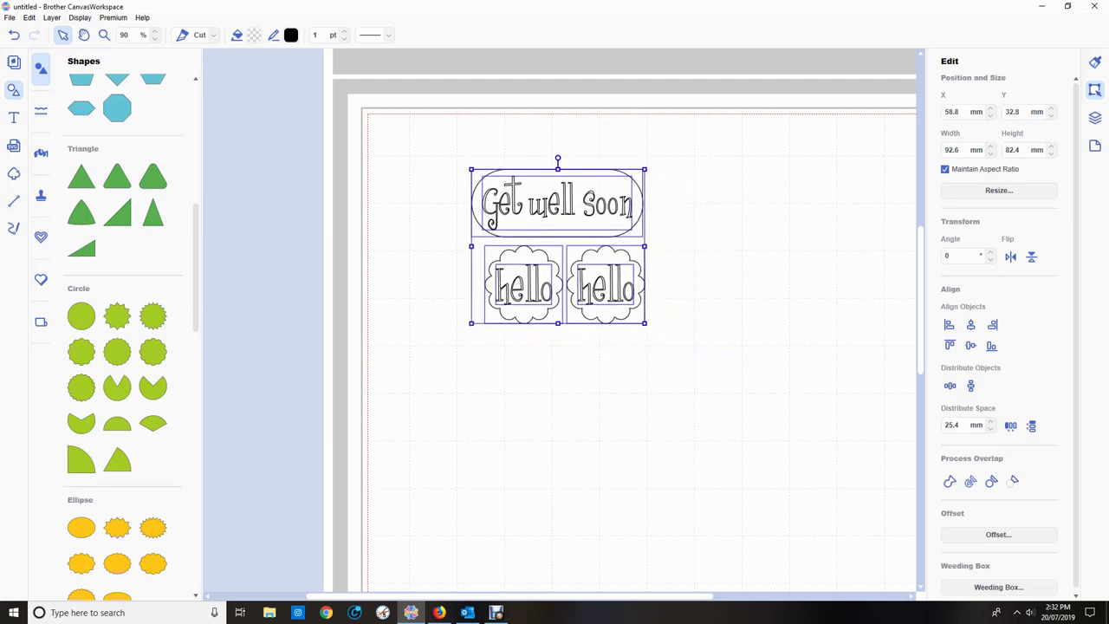
{"action": "key", "text": "Escape"}
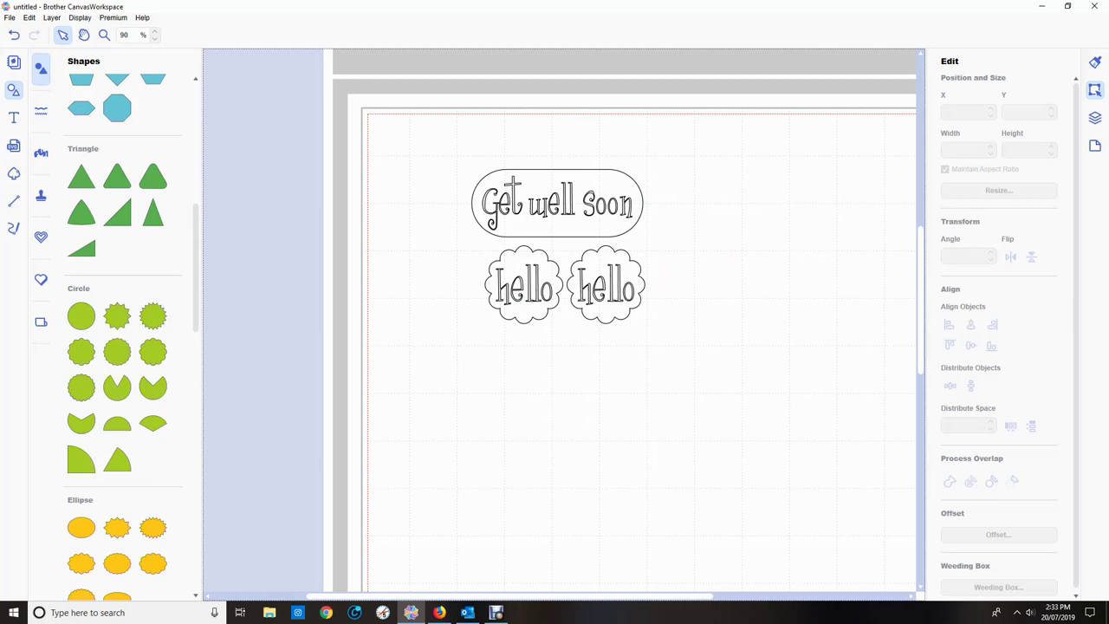
Group the "get well soon" group with both "hello" text layers and rename the new group as "foiling".
{"action": "left_click", "coordinate": [1093, 118]}
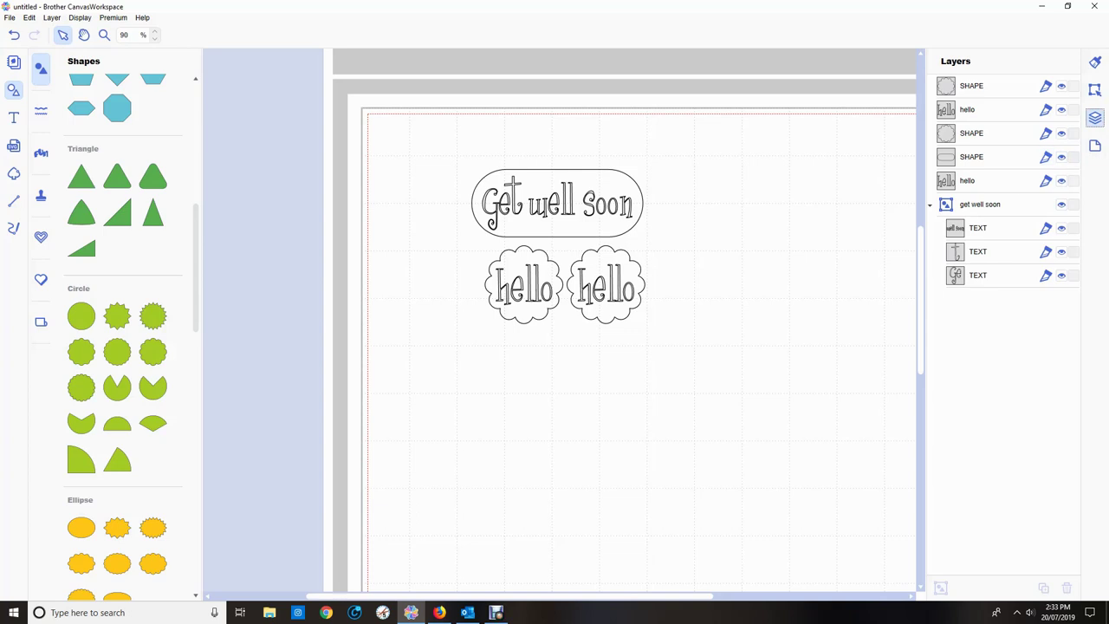
{"action": "left_click", "coordinate": [979, 205]}
{"action": "left_click", "coordinate": [979, 181], "text": "ctrl"}
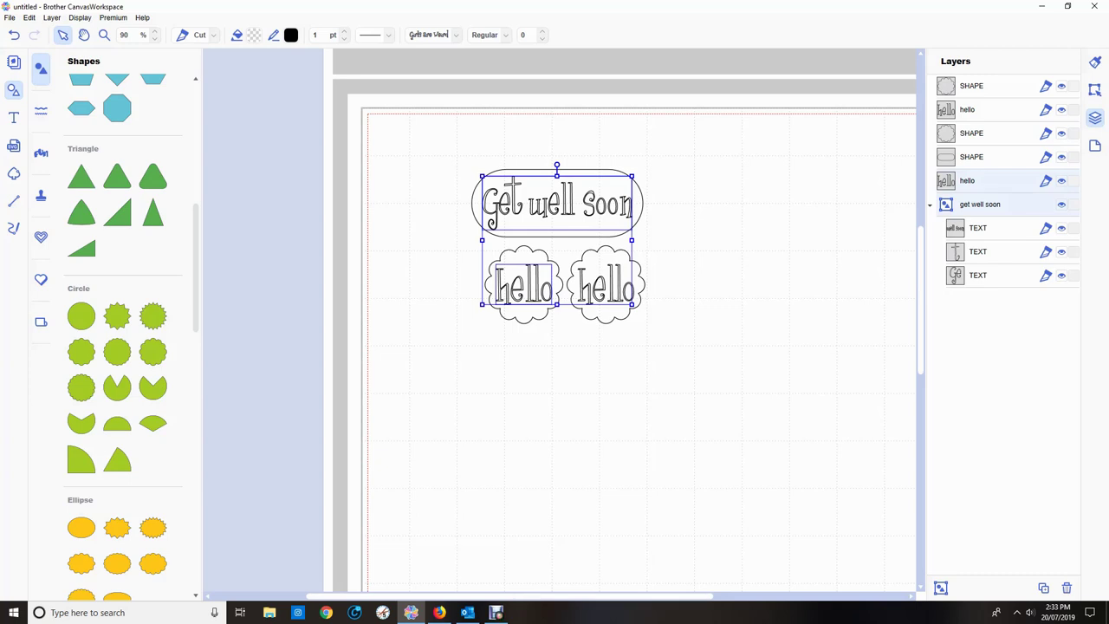
{"action": "left_click", "coordinate": [980, 110], "text": "ctrl"}
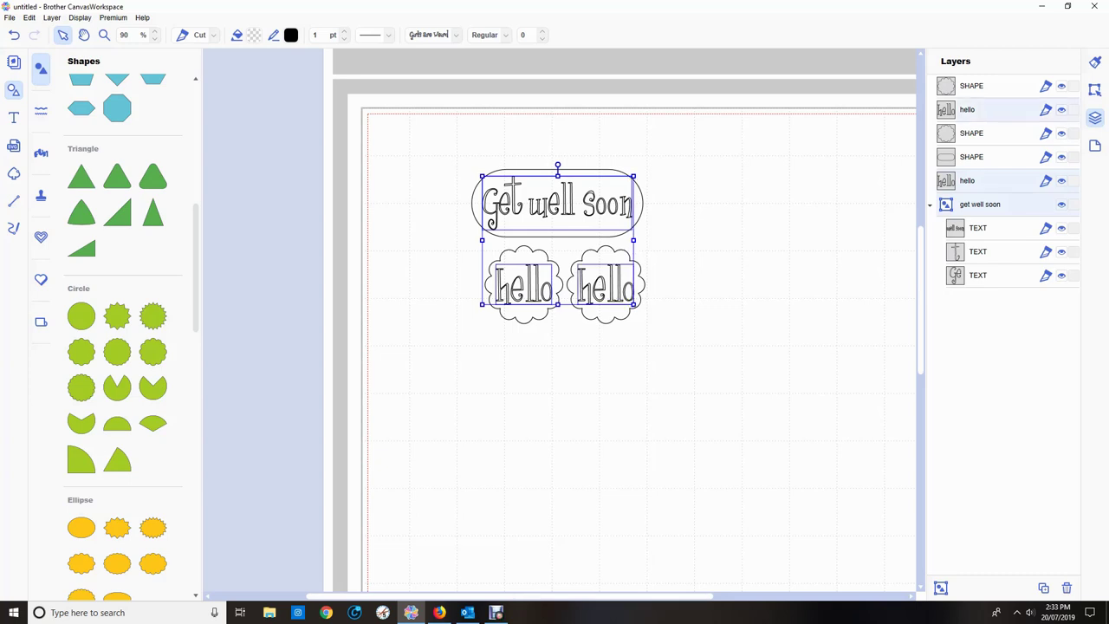
{"action": "left_click", "coordinate": [940, 588]}
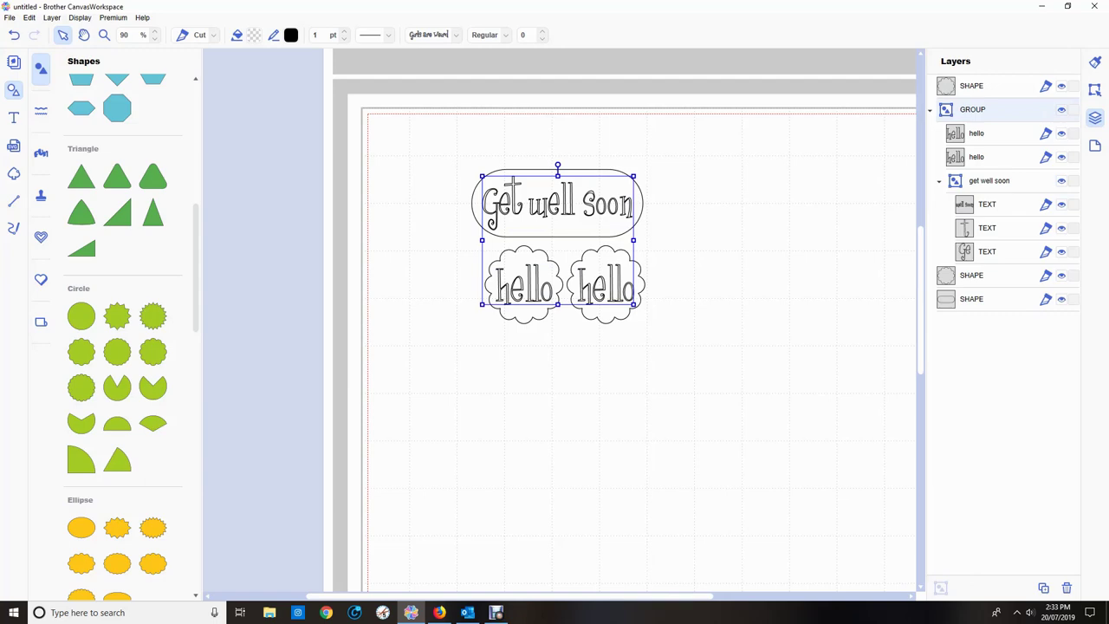
{"action": "double_click", "coordinate": [972, 110]}
{"action": "type", "text": "foiling"}
{"action": "key", "text": "Return"}
Group the two scalloped circles and the rounded rectangle and rename the group as "cutting pieces".
{"action": "left_click", "coordinate": [971, 85]}
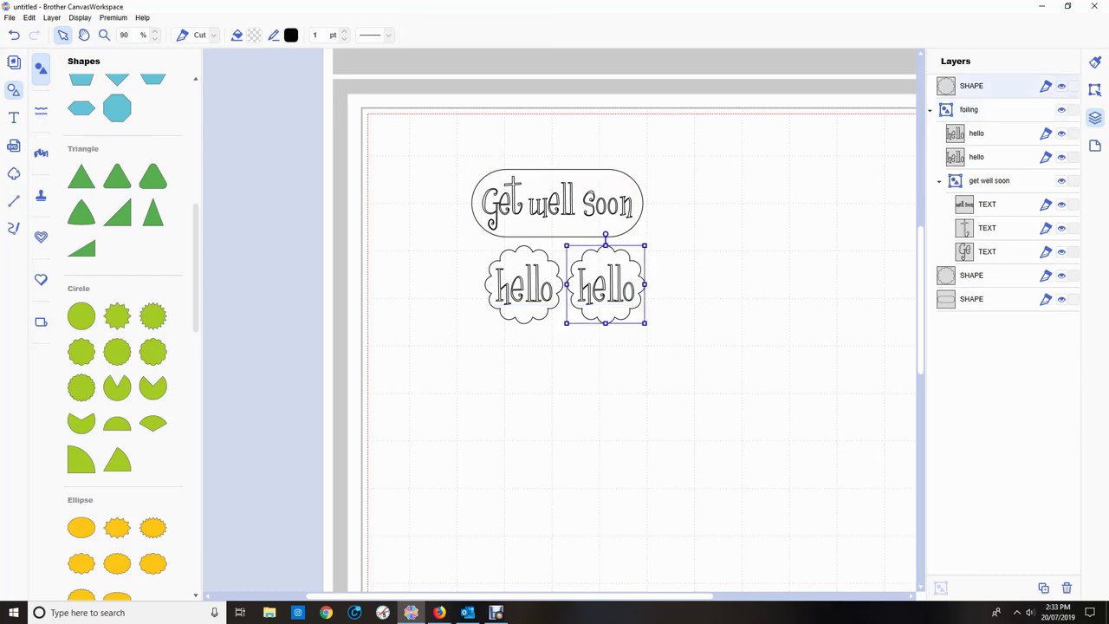
{"action": "left_click", "coordinate": [971, 275], "text": "ctrl"}
{"action": "left_click", "coordinate": [971, 299], "text": "ctrl"}
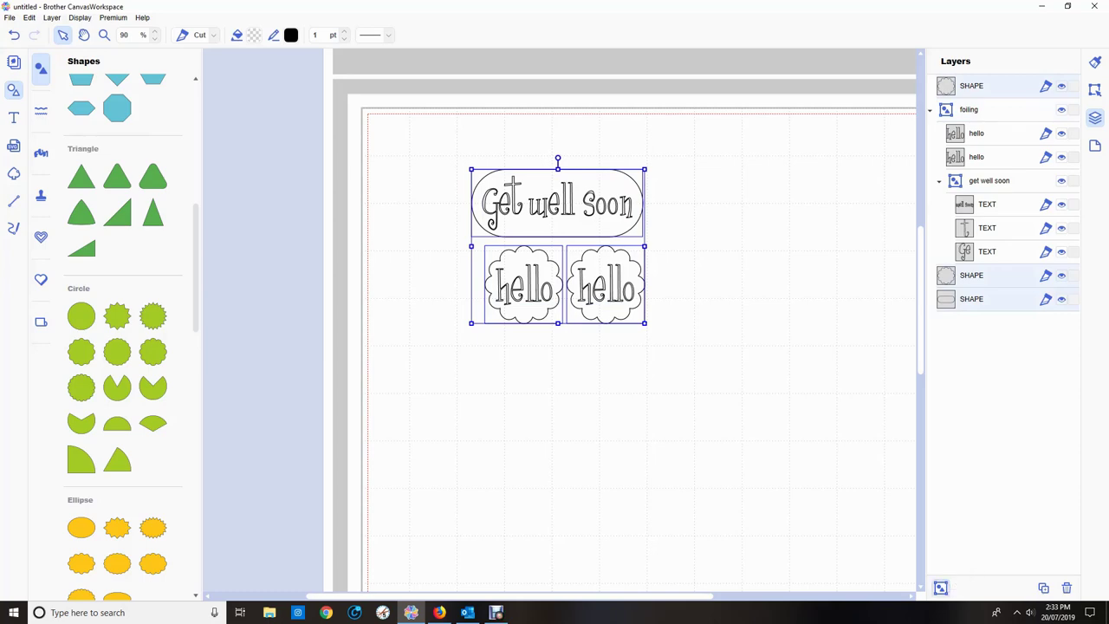
{"action": "left_click", "coordinate": [939, 588]}
{"action": "double_click", "coordinate": [961, 86]}
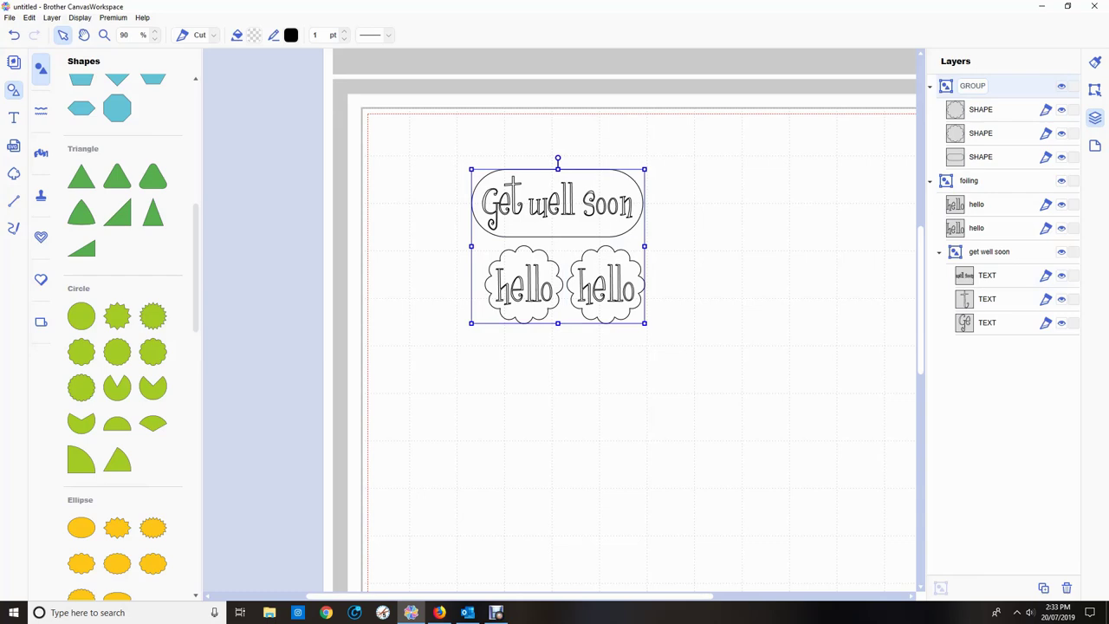
{"action": "left_click_drag", "start_coordinate": [961, 86], "coordinate": [985, 85]}
{"action": "type", "text": "cutting pieces"}
{"action": "key", "text": "Return"}
{"action": "left_click", "coordinate": [745, 285]}
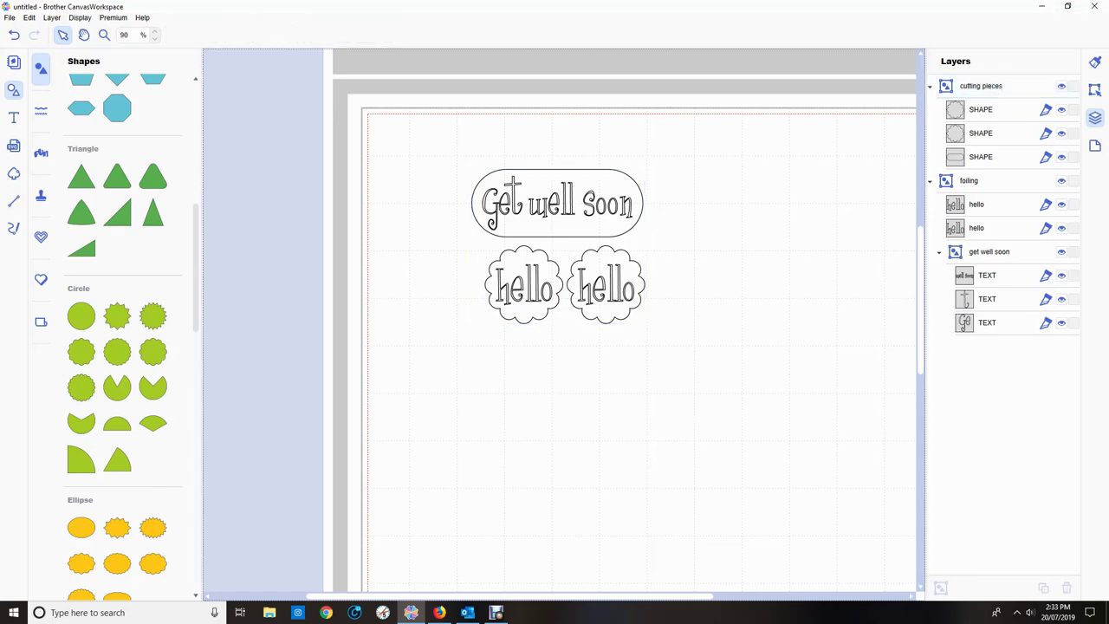
Create a 5 mm outward offset line with round corners around the right-hand scalloped circle, leaving the original line as is.
{"action": "left_click", "coordinate": [982, 110]}
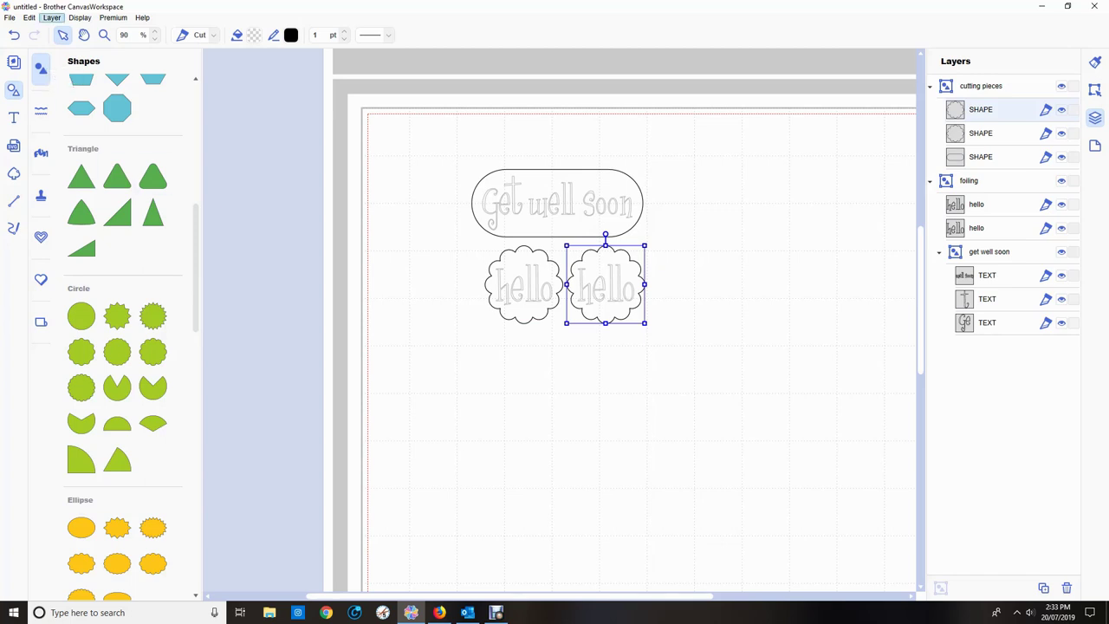
{"action": "left_click", "coordinate": [29, 17]}
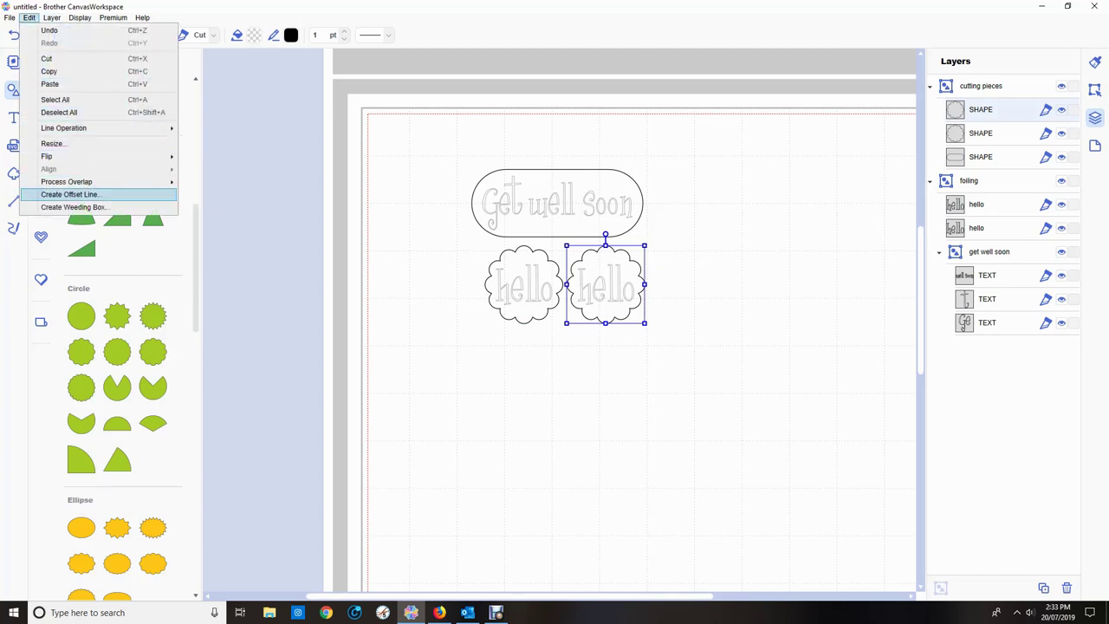
{"action": "left_click", "coordinate": [69, 193]}
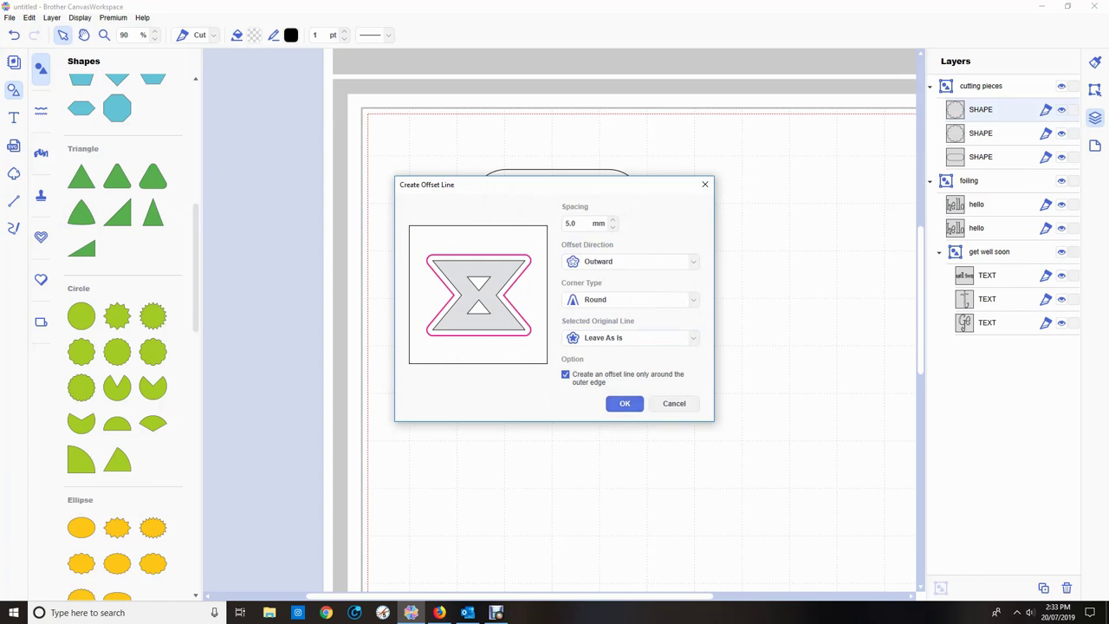
{"action": "key", "text": "Return"}
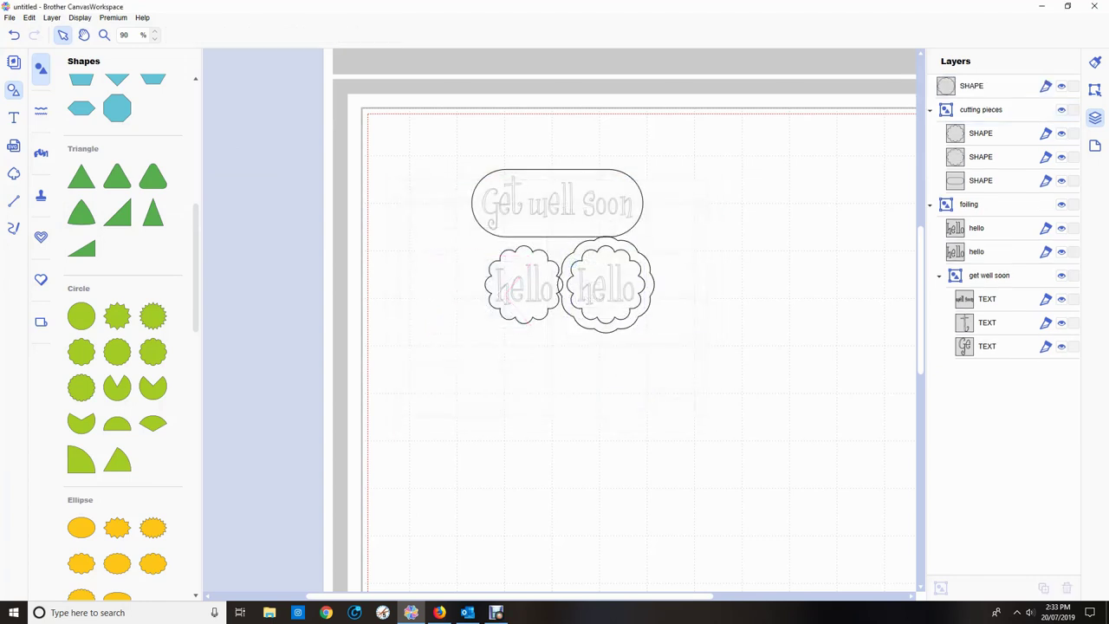
Move the offset outline to the empty area below and right of the sentiments and set its width to 50 mm proportionally.
{"action": "left_click", "coordinate": [651, 294]}
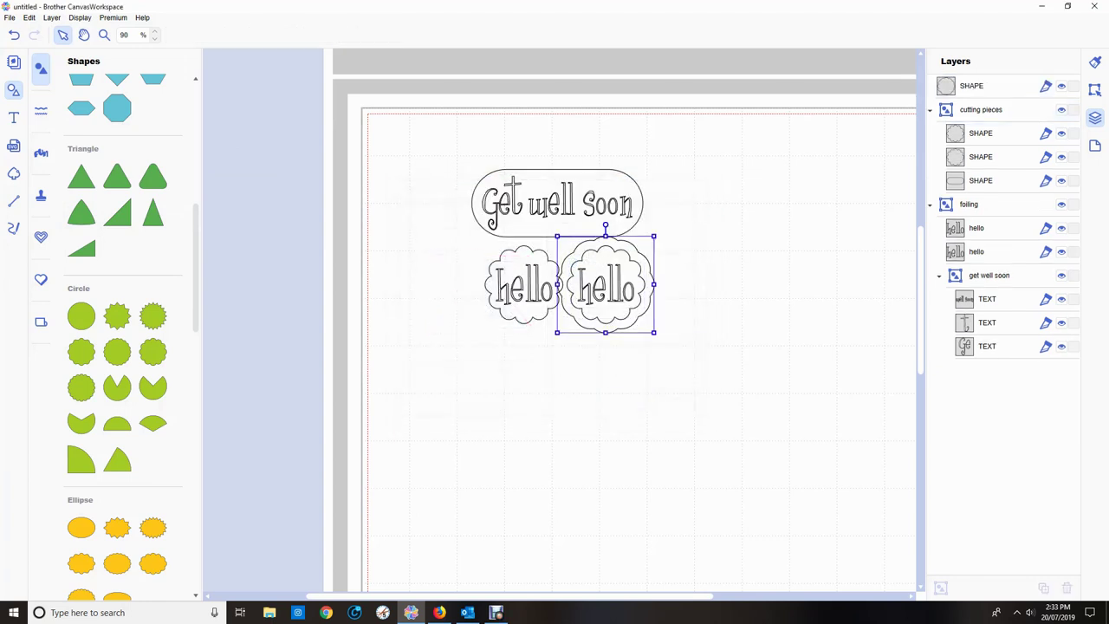
{"action": "left_click_drag", "start_coordinate": [652, 295], "coordinate": [871, 432]}
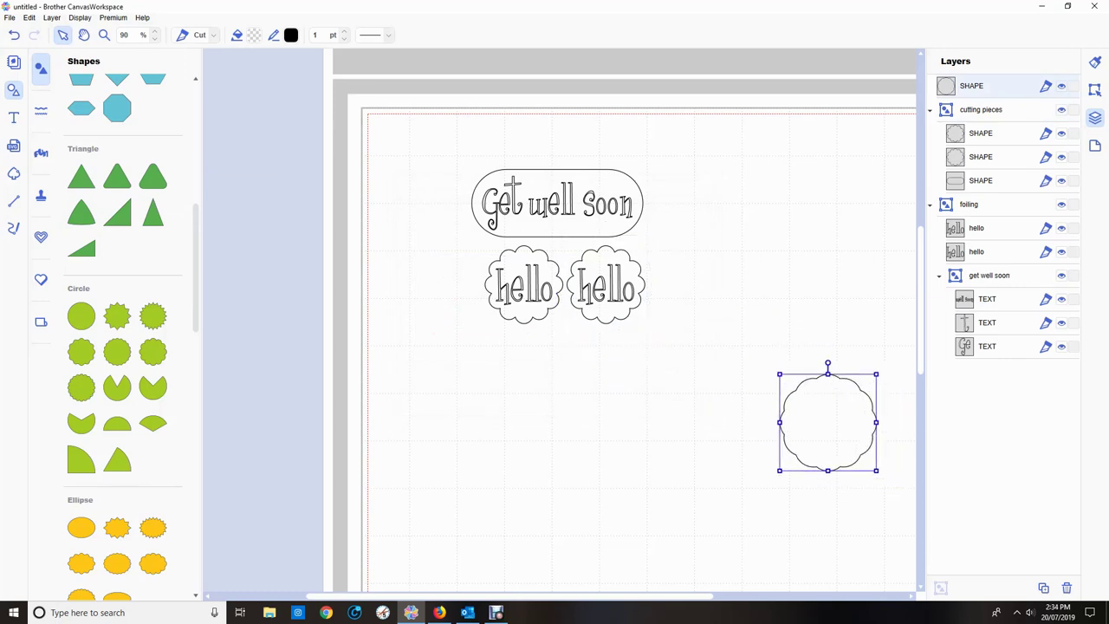
{"action": "left_click", "coordinate": [1094, 89]}
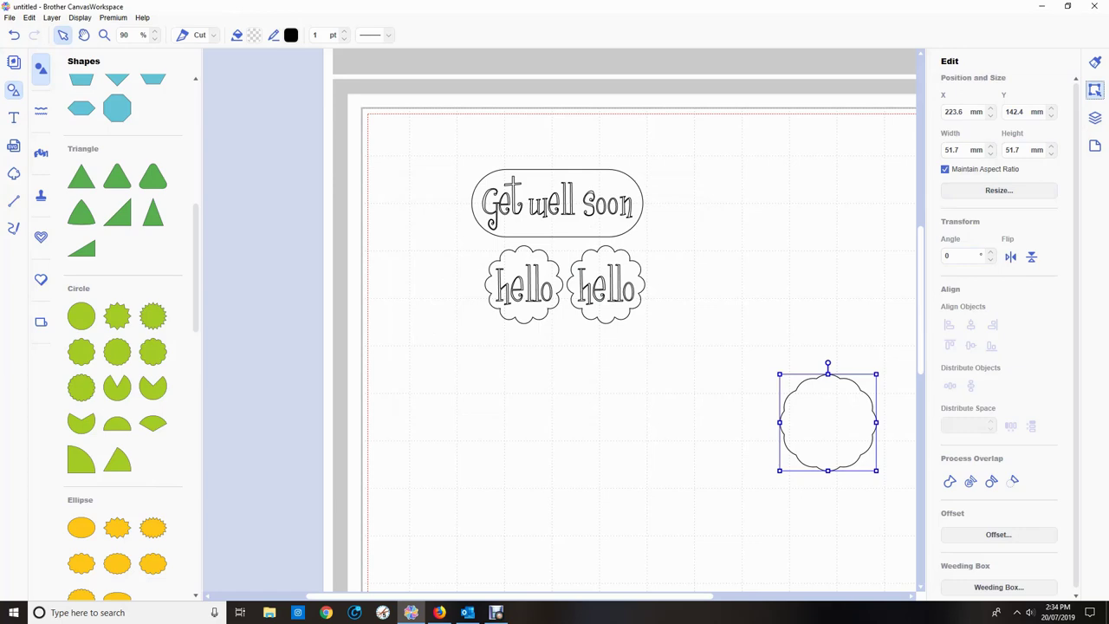
{"action": "double_click", "coordinate": [952, 150]}
{"action": "type", "text": "50"}
{"action": "key", "text": "Return"}
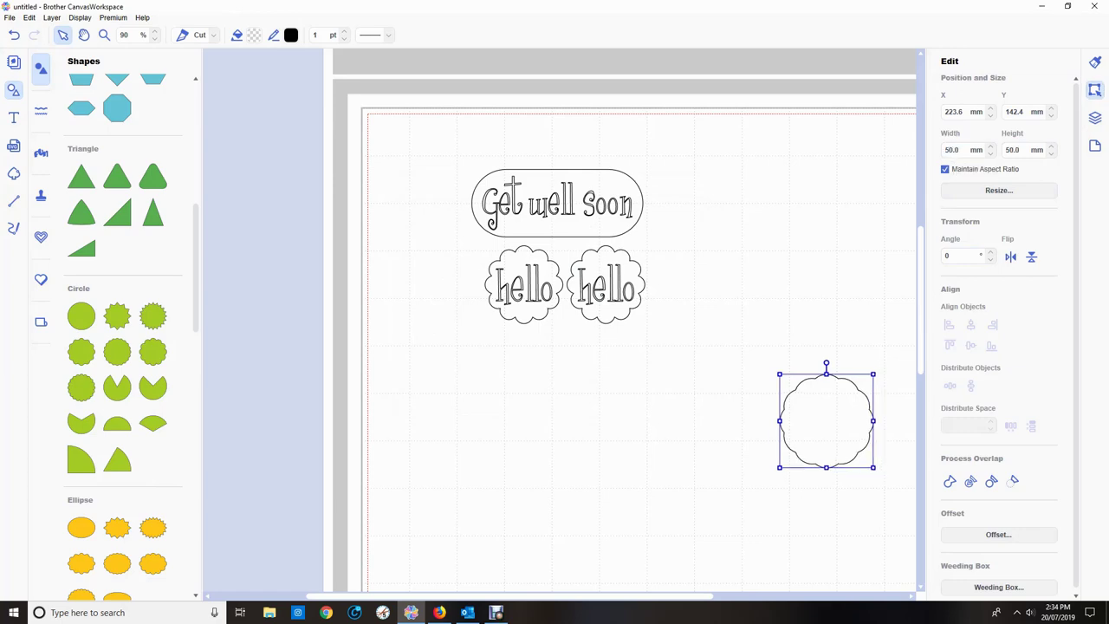
Add a plain circle, set its width to 50 mm proportionally and place it beside the scalloped offset outline.
{"action": "left_click_drag", "start_coordinate": [827, 421], "coordinate": [603, 286]}
{"action": "key", "text": "ctrl+z"}
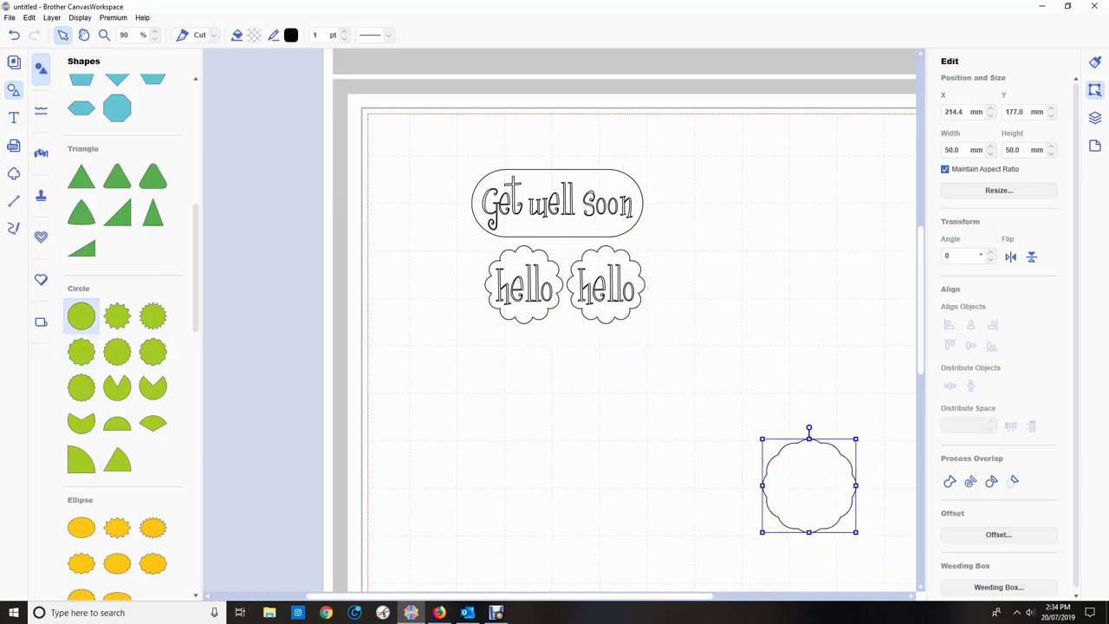
{"action": "left_click", "coordinate": [81, 316]}
{"action": "left_click_drag", "start_coordinate": [460, 207], "coordinate": [646, 483]}
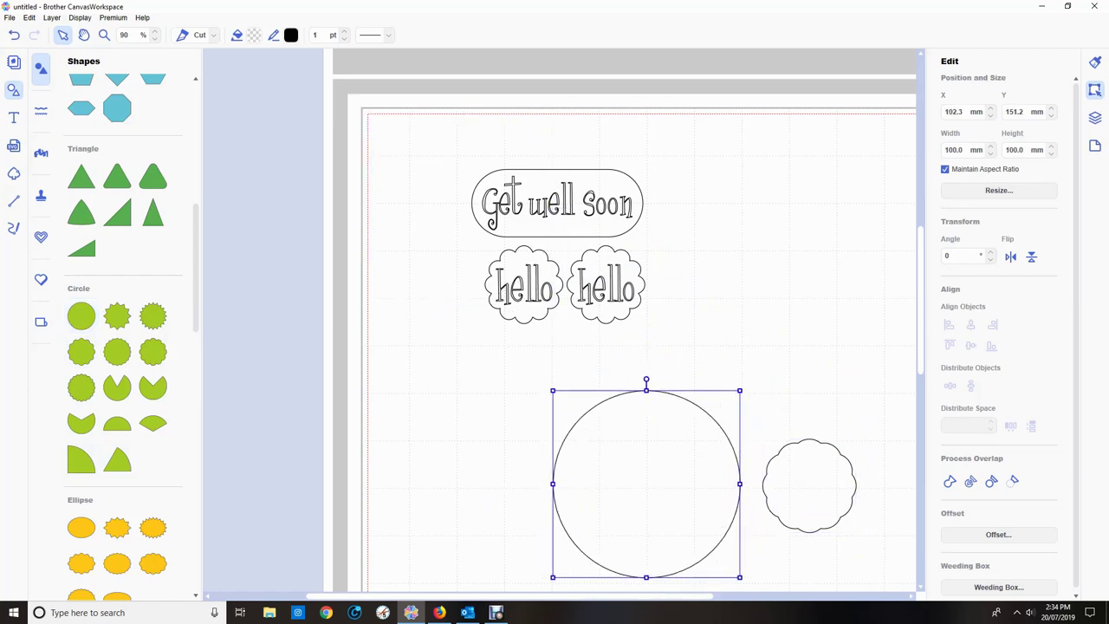
{"action": "double_click", "coordinate": [959, 149]}
{"action": "type", "text": "50"}
{"action": "key", "text": "Return"}
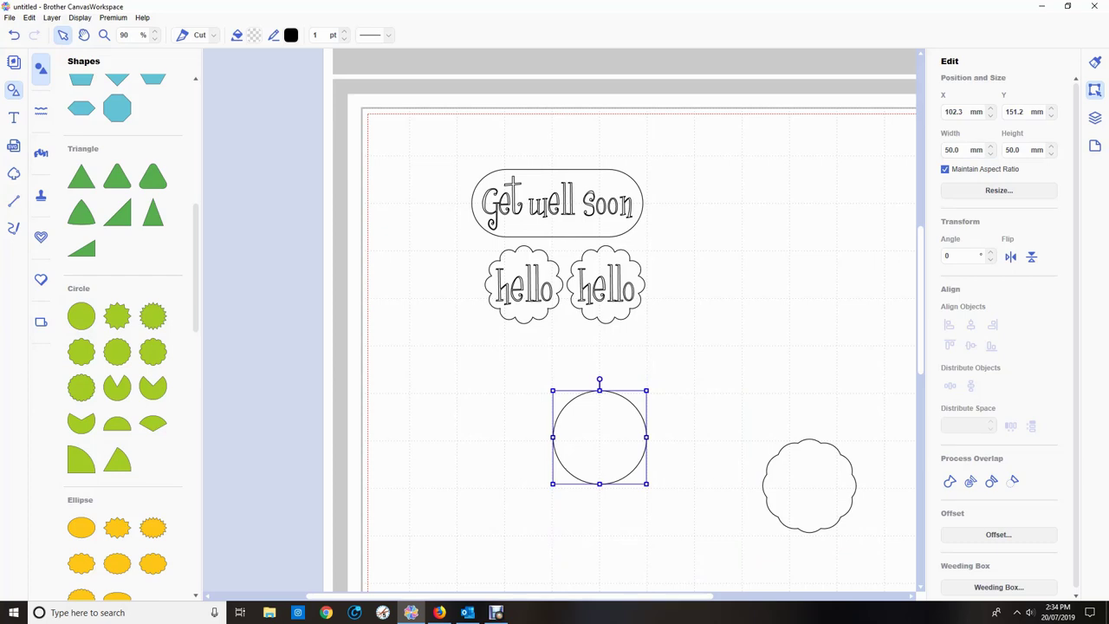
{"action": "left_click_drag", "start_coordinate": [599, 436], "coordinate": [714, 484]}
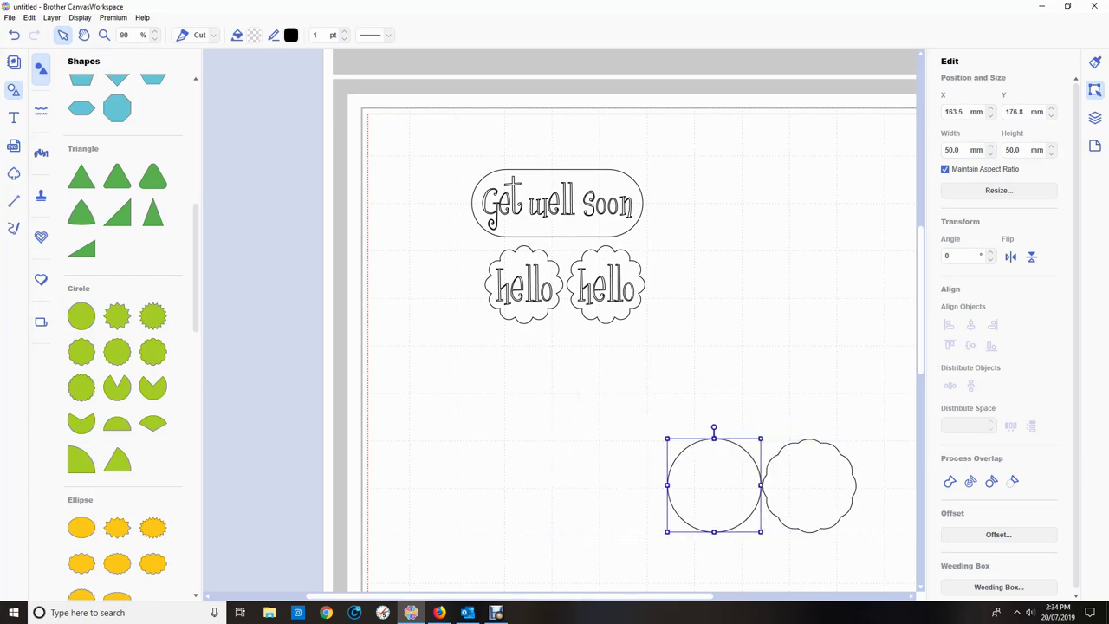
Delete the scalloped offset outline and duplicate the 50 mm circle, stacking the copy below the original in the mat's upper-right area.
{"action": "left_click", "coordinate": [809, 485]}
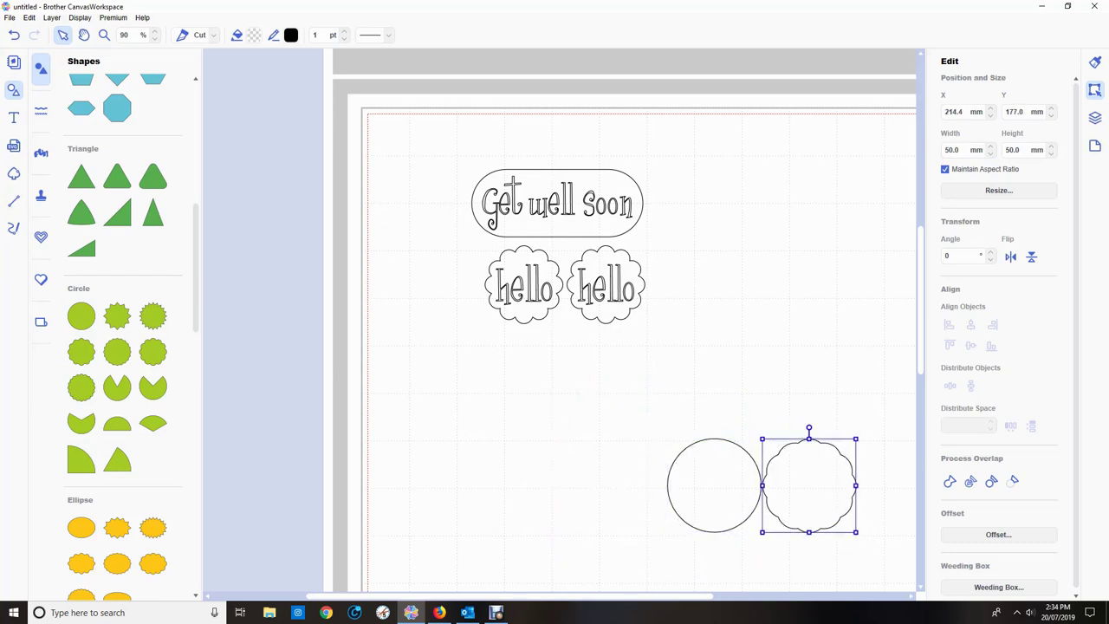
{"action": "key", "text": "Delete"}
{"action": "left_click_drag", "start_coordinate": [713, 485], "coordinate": [846, 206]}
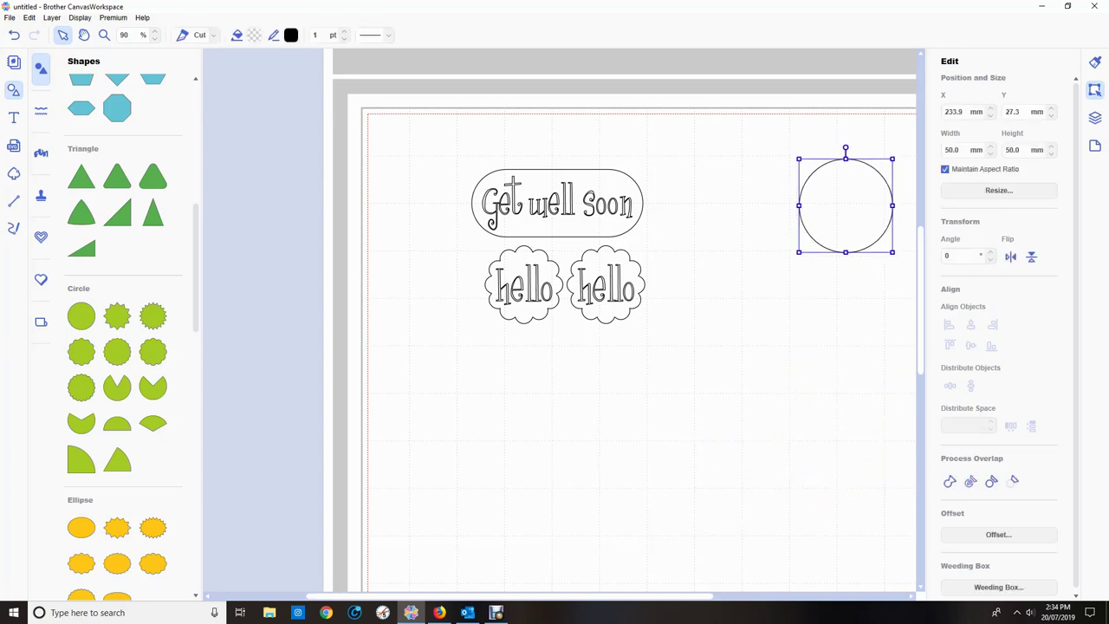
{"action": "key", "text": "ctrl+d"}
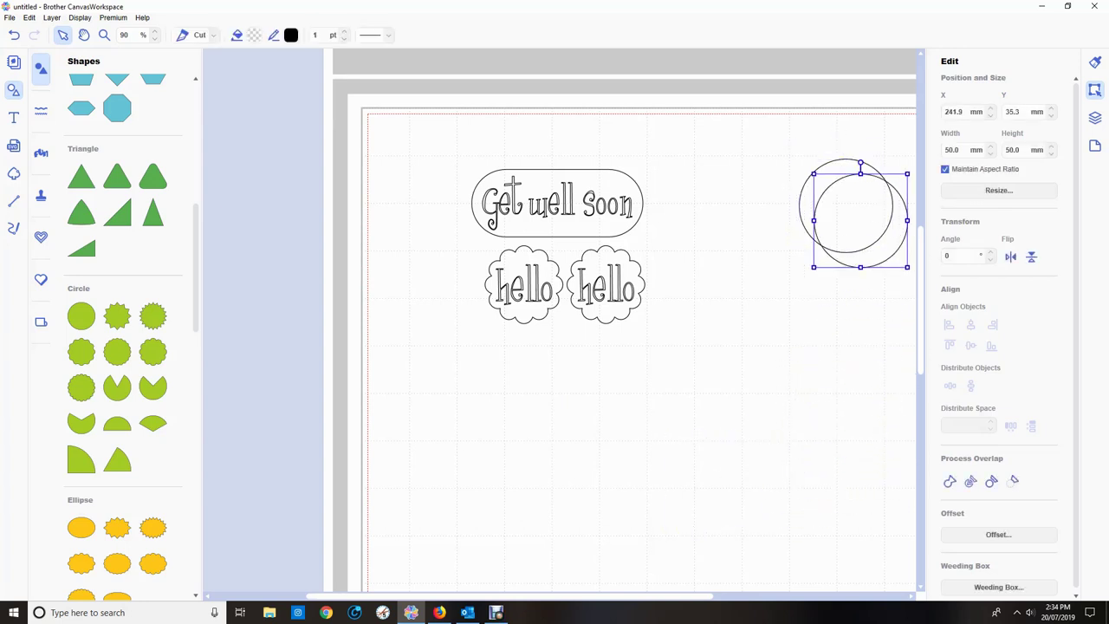
{"action": "left_click_drag", "start_coordinate": [860, 220], "coordinate": [850, 303]}
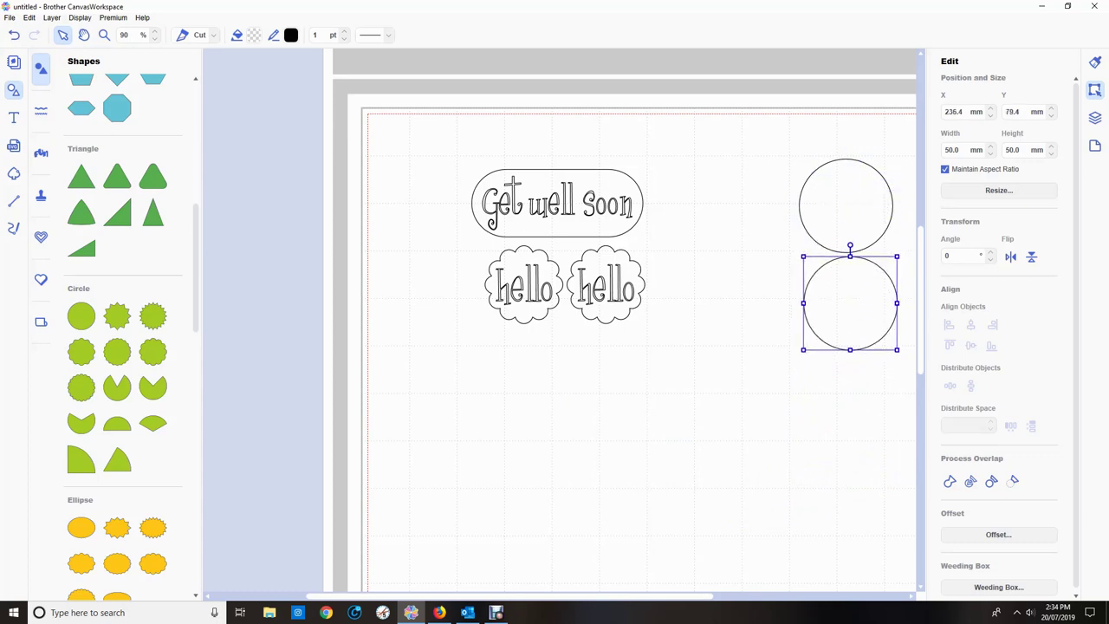
Create a 5 mm outward offset line around the "get well soon" rounded rectangle and move the new outline to the empty area below the circles.
{"action": "left_click", "coordinate": [1093, 117]}
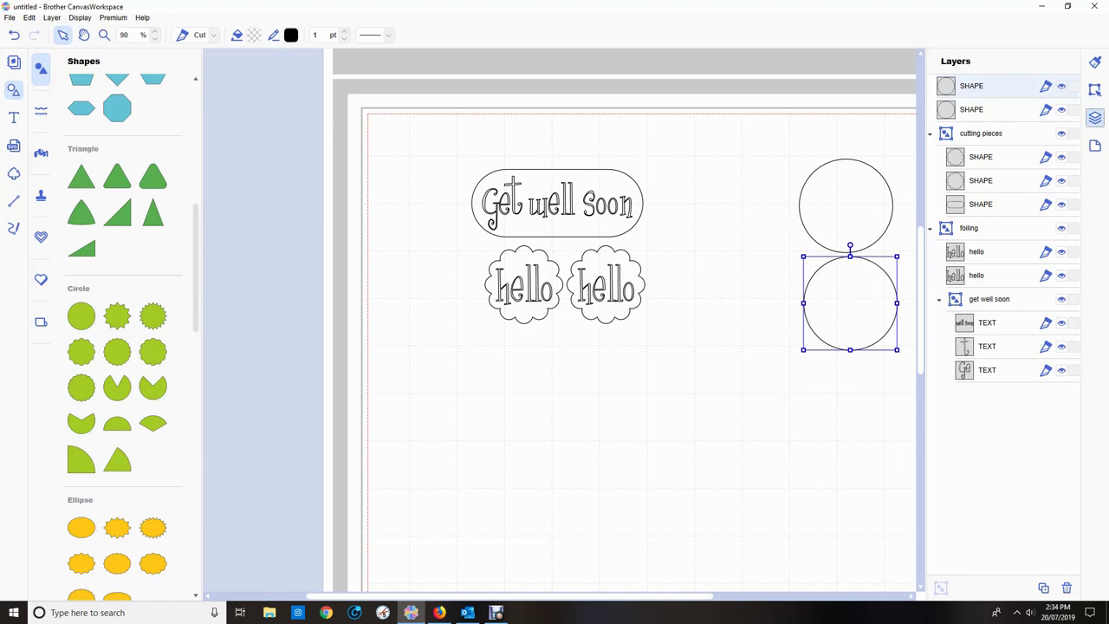
{"action": "left_click", "coordinate": [979, 203]}
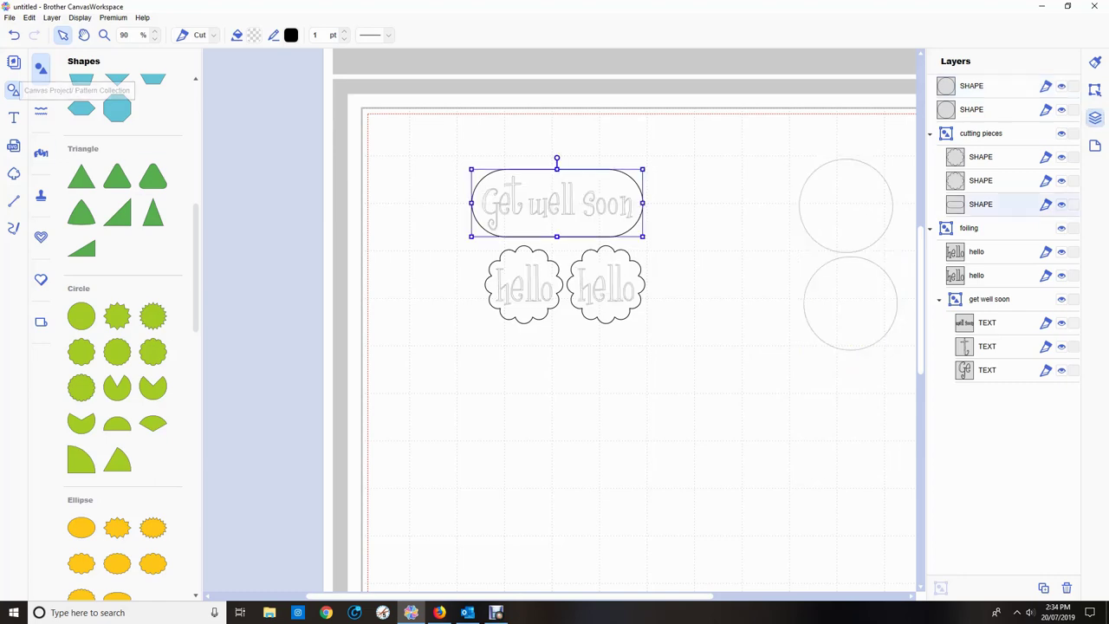
{"action": "left_click", "coordinate": [28, 18]}
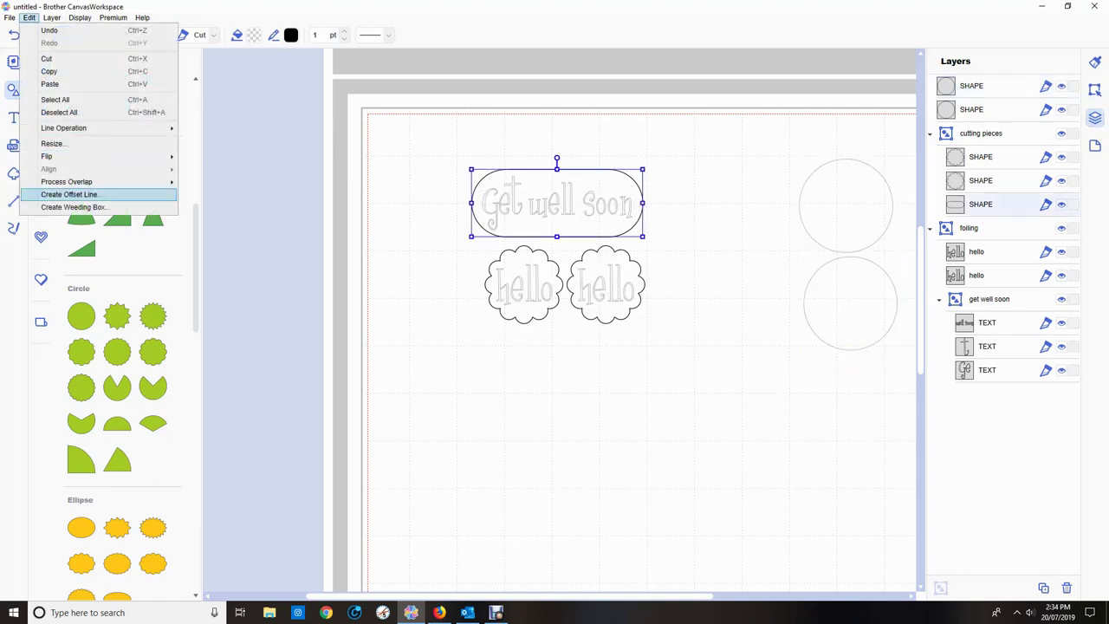
{"action": "left_click", "coordinate": [69, 190]}
{"action": "left_click", "coordinate": [625, 403]}
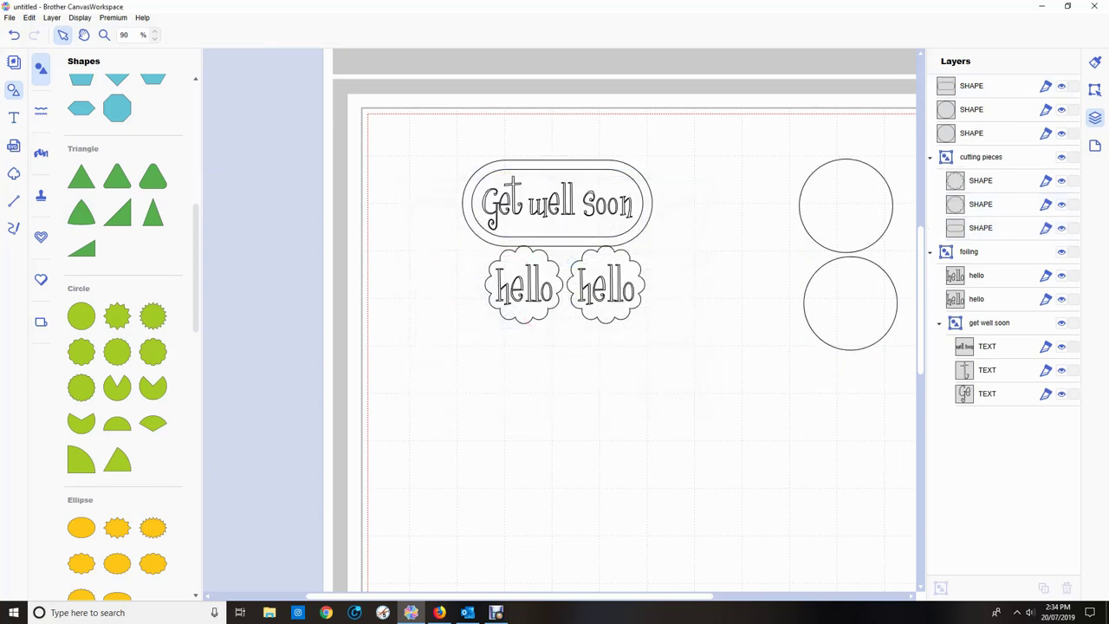
{"action": "left_click", "coordinate": [557, 246]}
{"action": "left_click_drag", "start_coordinate": [557, 208], "coordinate": [807, 444]}
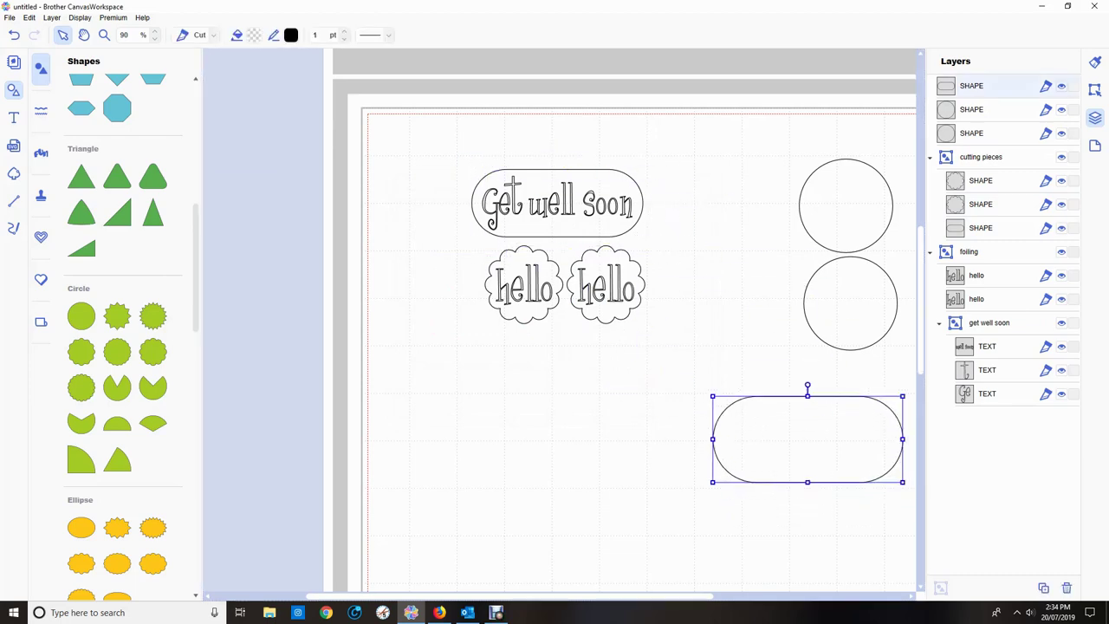
Arrange the two 50 mm circles side by side directly above the offset rounded rectangle.
{"action": "left_click_drag", "start_coordinate": [845, 206], "coordinate": [745, 343]}
{"action": "left_click_drag", "start_coordinate": [851, 303], "coordinate": [854, 343]}
{"action": "left_click_drag", "start_coordinate": [745, 342], "coordinate": [758, 345]}
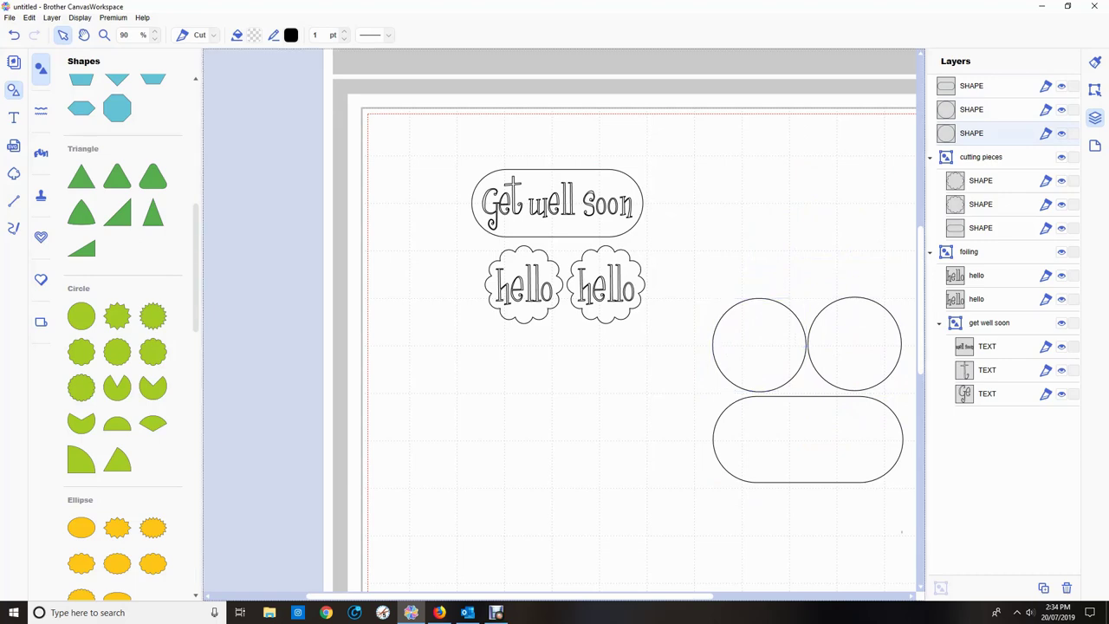
Group the two circles with the offset rounded rectangle, rename the group as "vellum", and collapse the vellum and foiling groups.
{"action": "left_click_drag", "start_coordinate": [905, 533], "coordinate": [711, 291]}
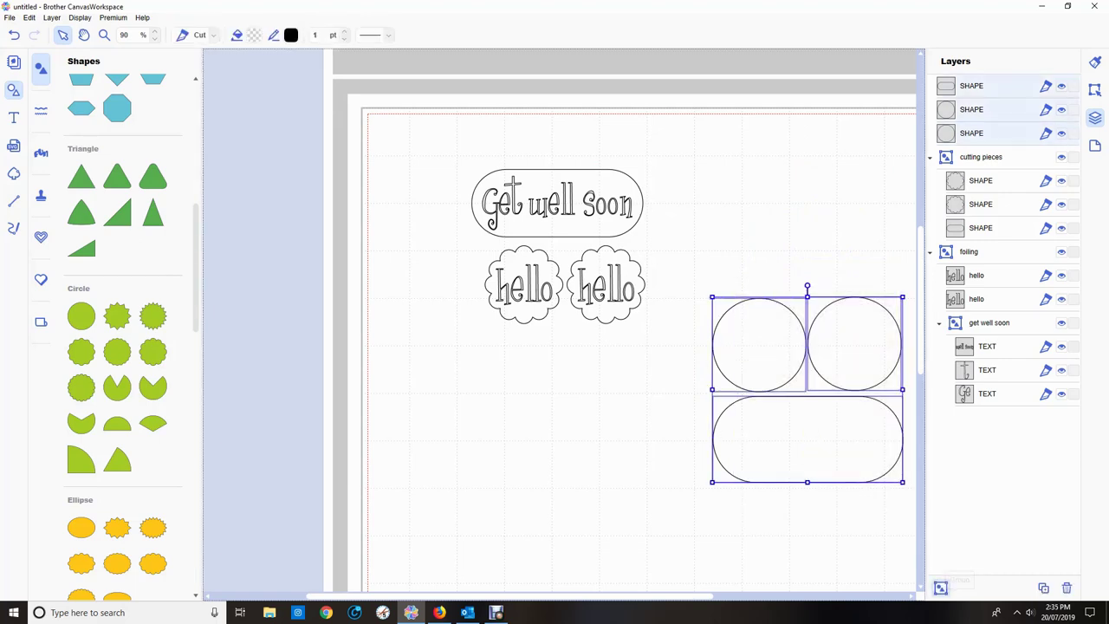
{"action": "key", "text": "ctrl+g"}
{"action": "double_click", "coordinate": [972, 86]}
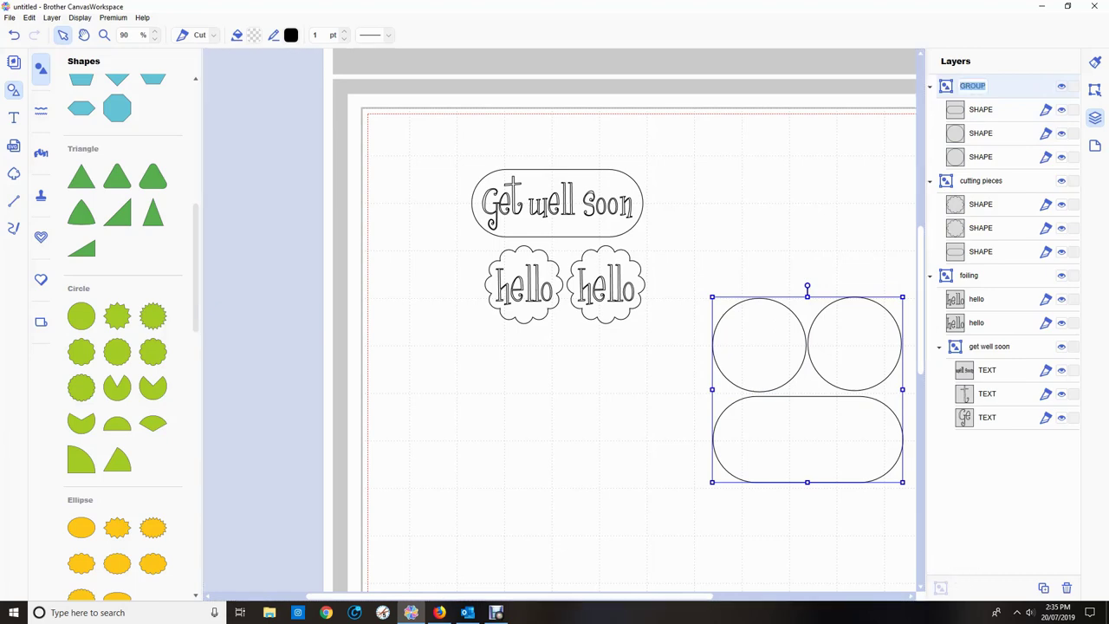
{"action": "type", "text": "vellum"}
{"action": "key", "text": "Return"}
{"action": "left_click", "coordinate": [930, 86]}
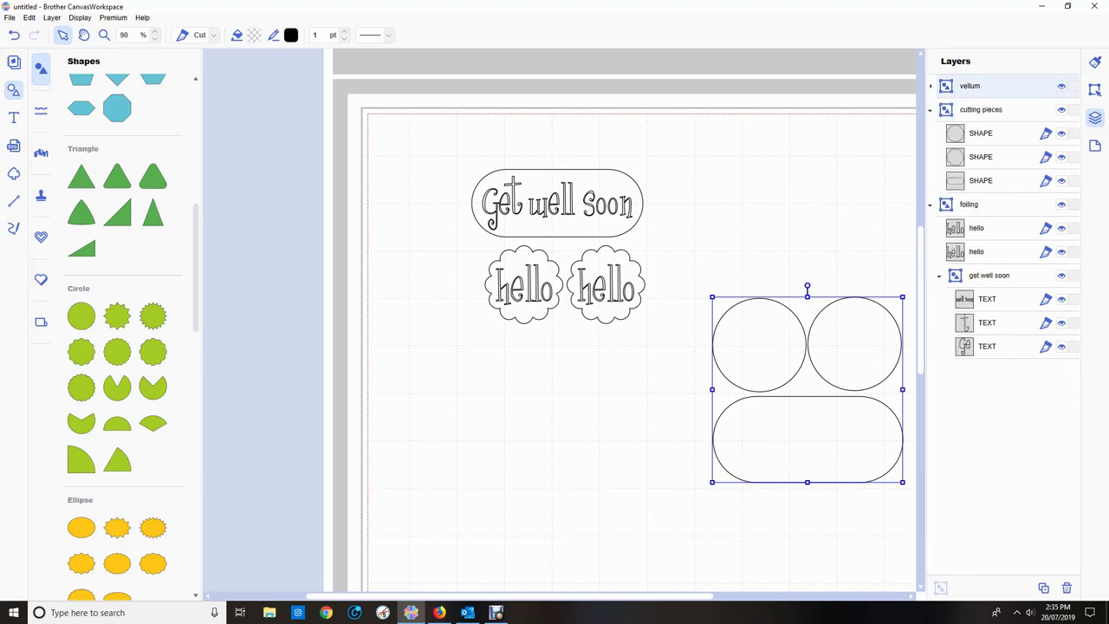
{"action": "left_click", "coordinate": [930, 205]}
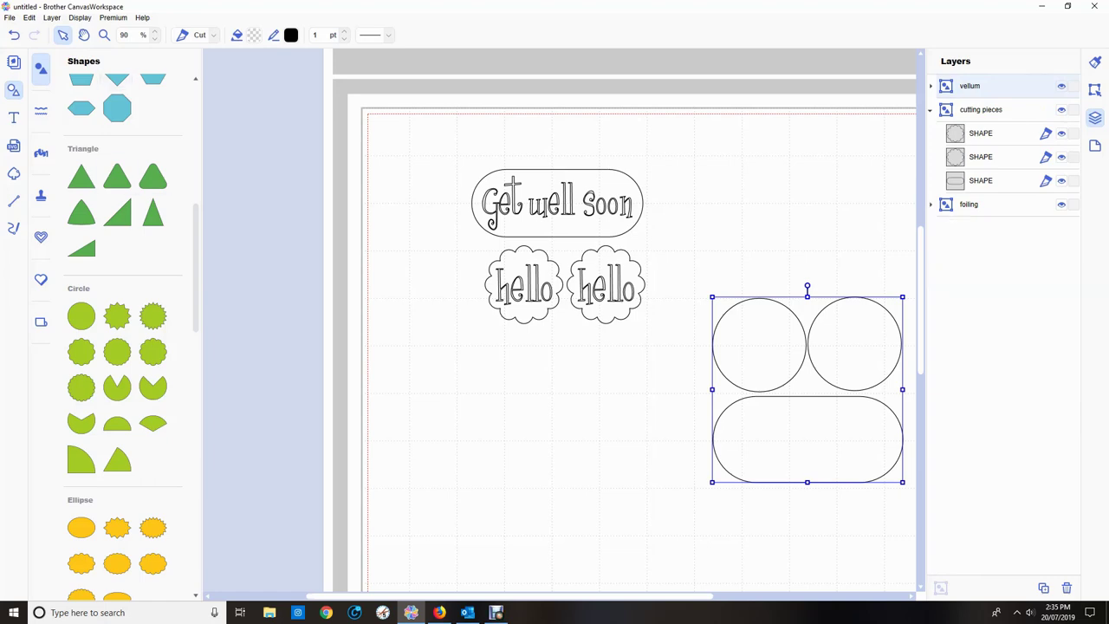
Try a 5 mm inward offset line on the scalloped circle around the right-hand "hello", and undo it.
{"action": "left_click", "coordinate": [980, 110]}
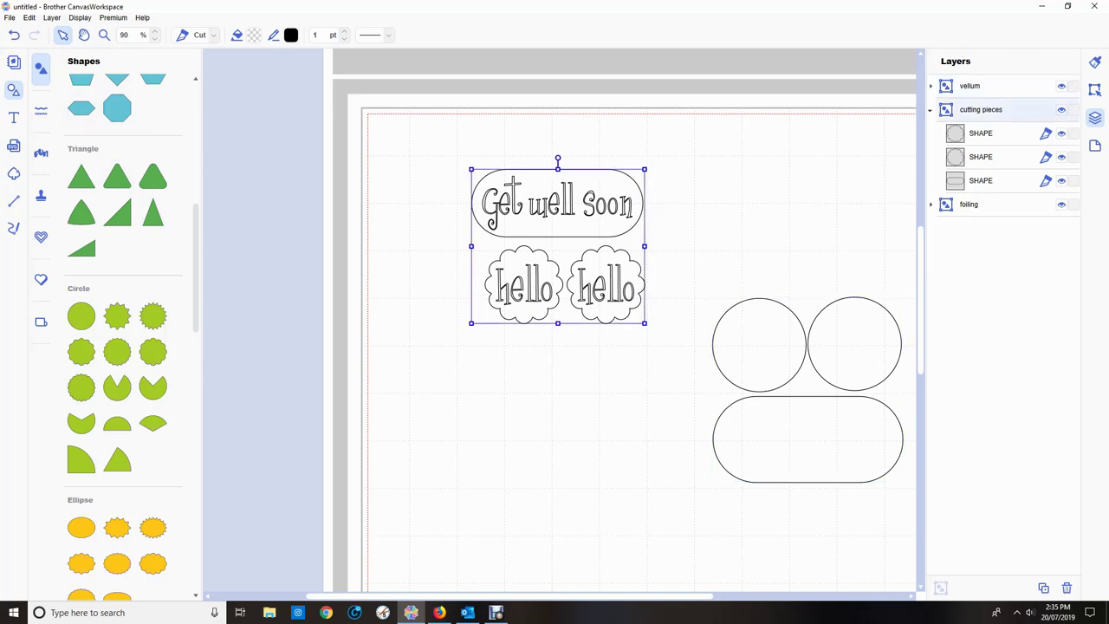
{"action": "left_click", "coordinate": [980, 134]}
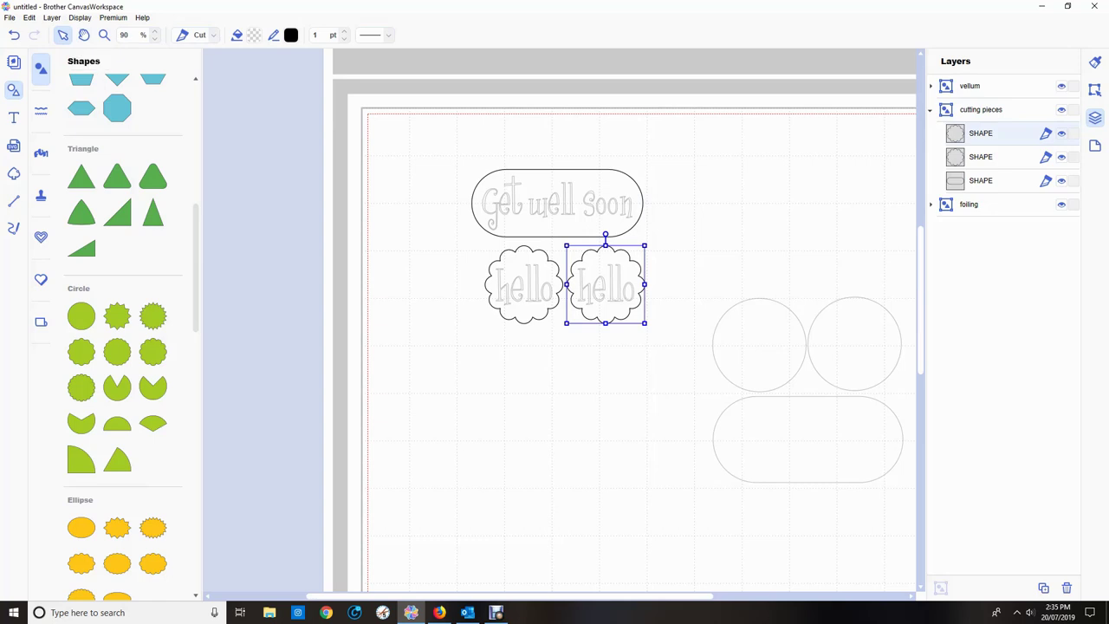
{"action": "left_click", "coordinate": [29, 18]}
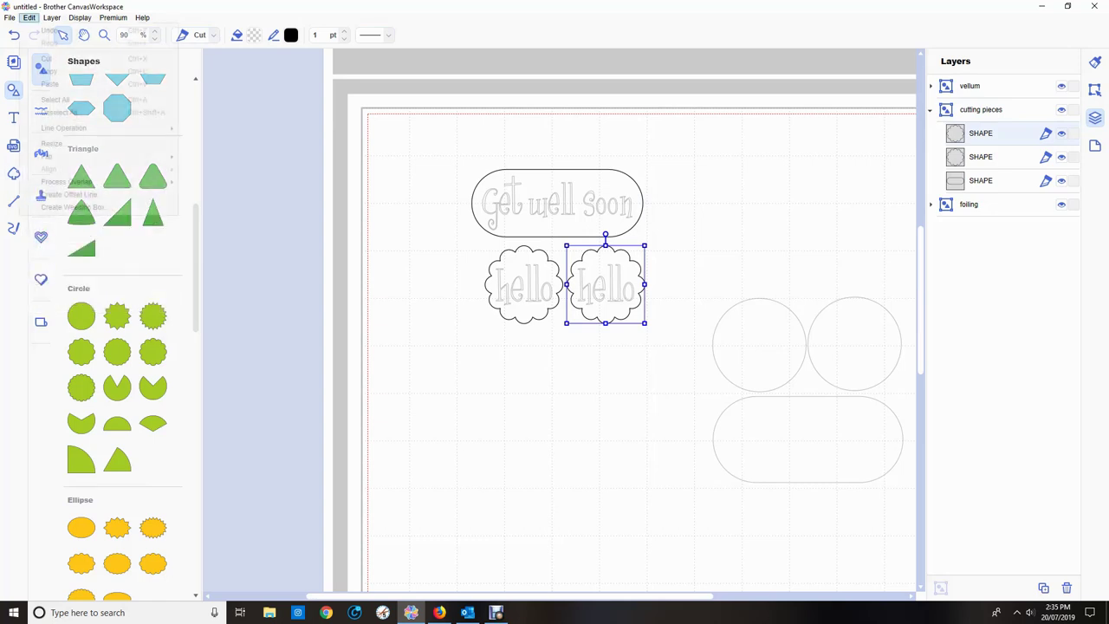
{"action": "left_click", "coordinate": [69, 194]}
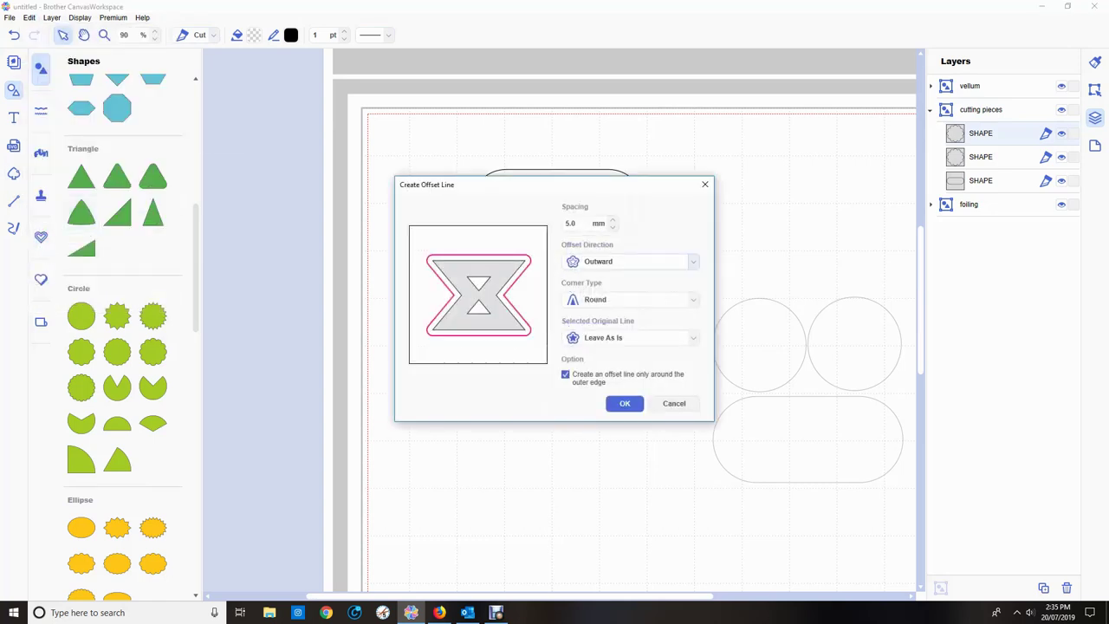
{"action": "left_click", "coordinate": [631, 261]}
{"action": "left_click", "coordinate": [606, 286]}
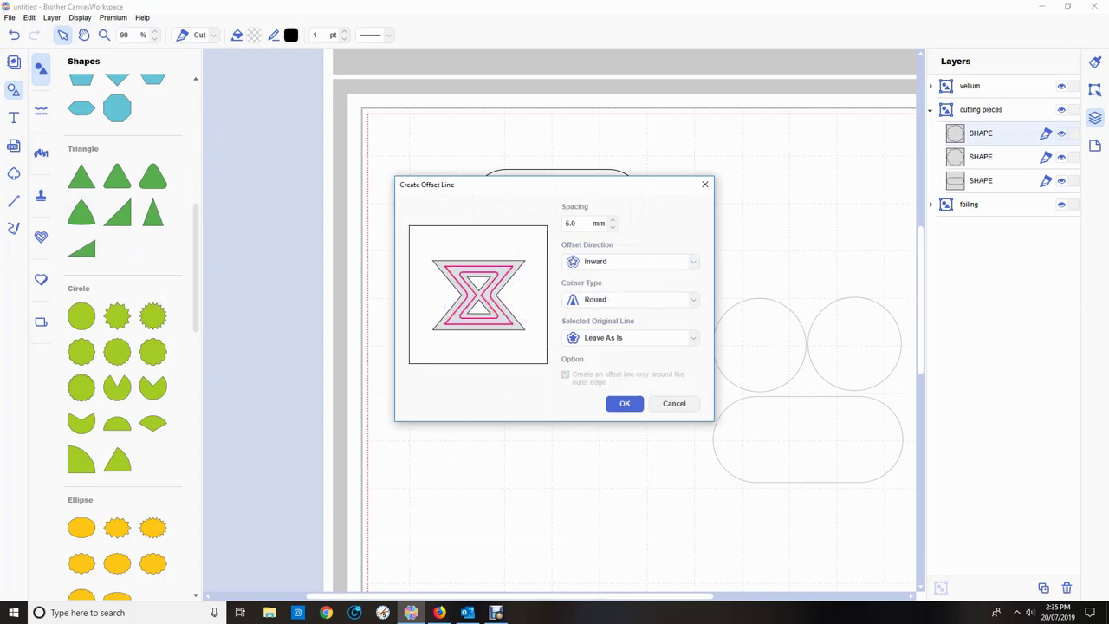
{"action": "left_click", "coordinate": [624, 403]}
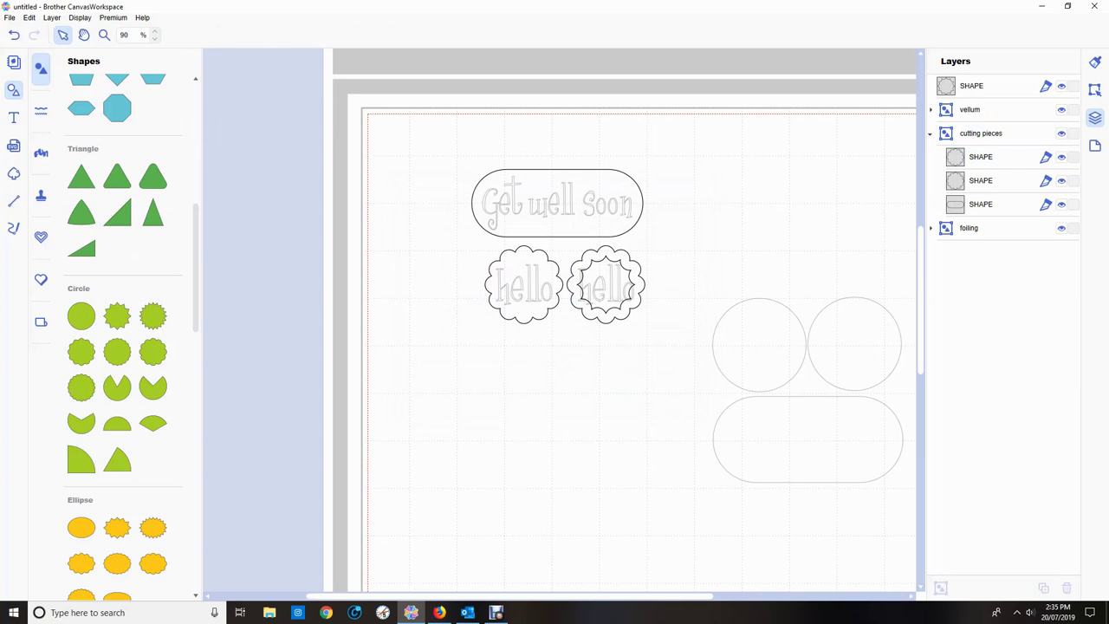
{"action": "key", "text": "ctrl+z"}
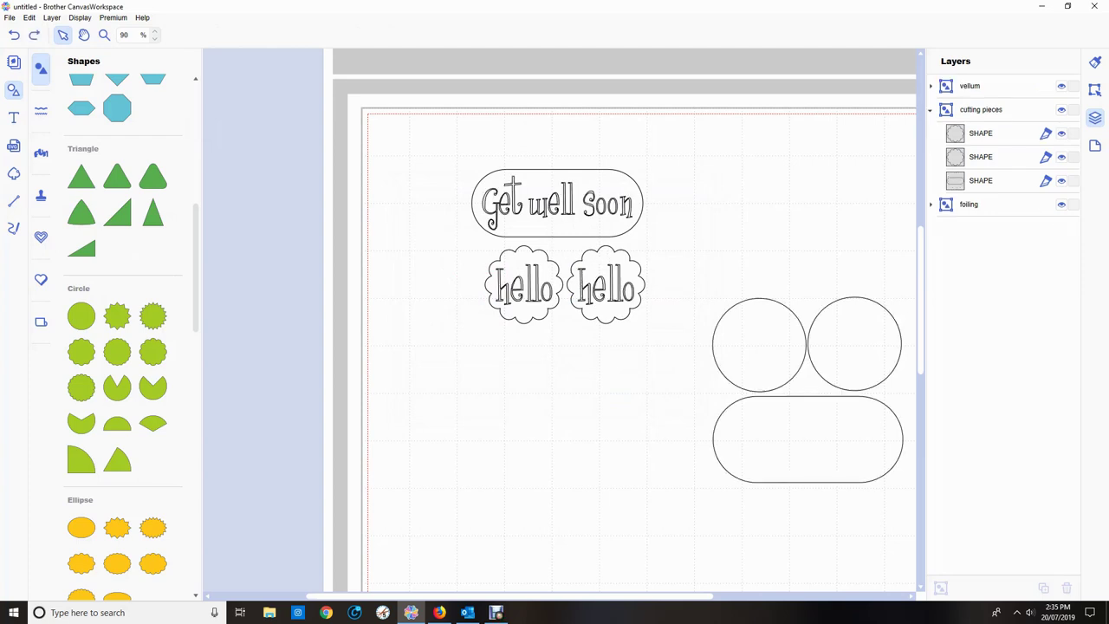
Create a 9 mm inward offset line inside the right-hand vellum circle and move the smaller circle to the mat's empty lower-left area.
{"action": "left_click", "coordinate": [807, 433]}
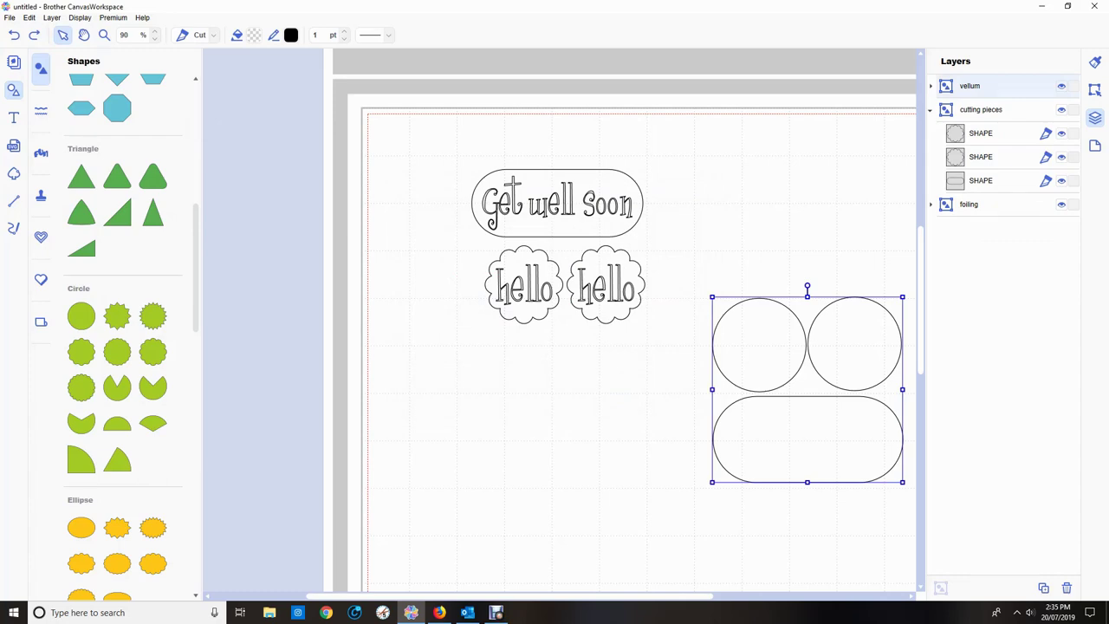
{"action": "key", "text": "ctrl+v"}
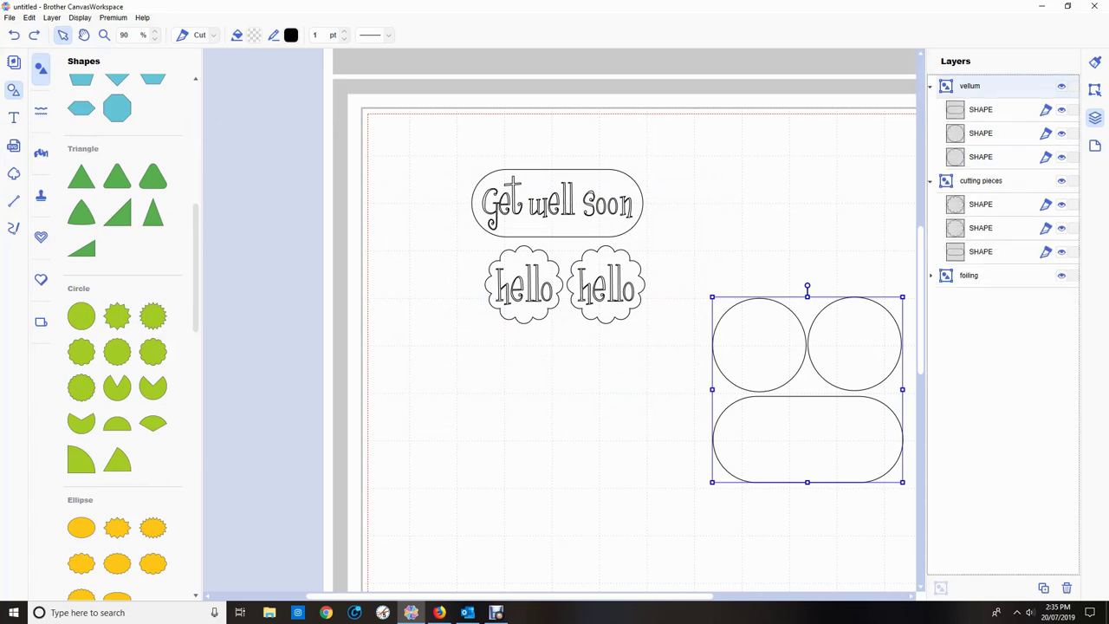
{"action": "left_click", "coordinate": [980, 133]}
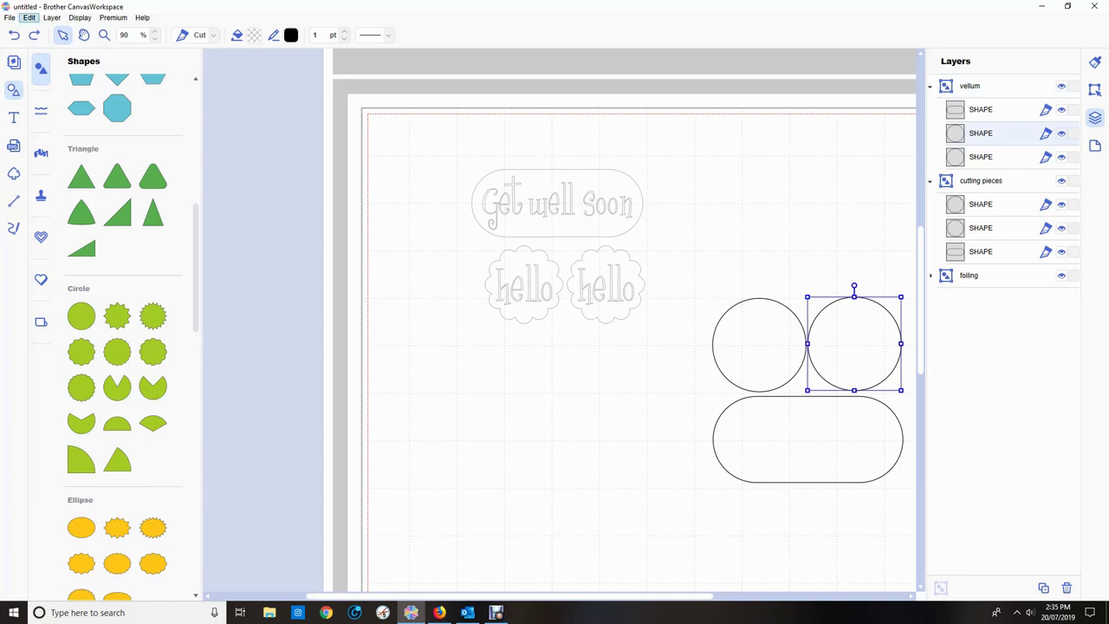
{"action": "left_click", "coordinate": [28, 17]}
{"action": "left_click", "coordinate": [78, 193]}
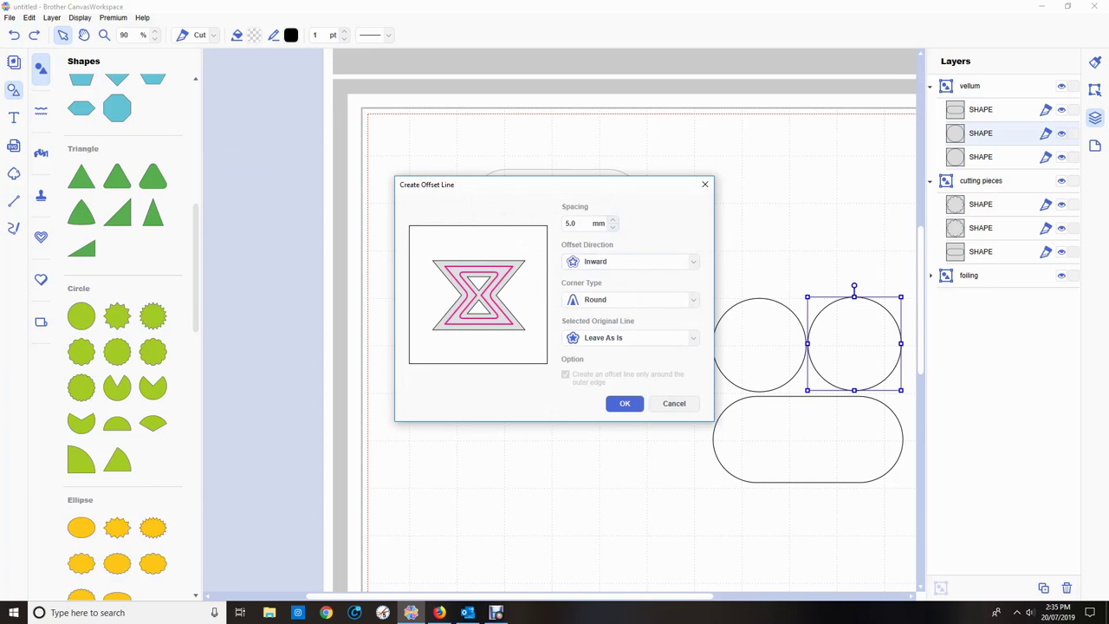
{"action": "left_click", "coordinate": [612, 220]}
{"action": "left_click", "coordinate": [613, 220]}
{"action": "key", "text": "ctrl+a"}
{"action": "type", "text": "9.0"}
{"action": "left_click", "coordinate": [625, 403]}
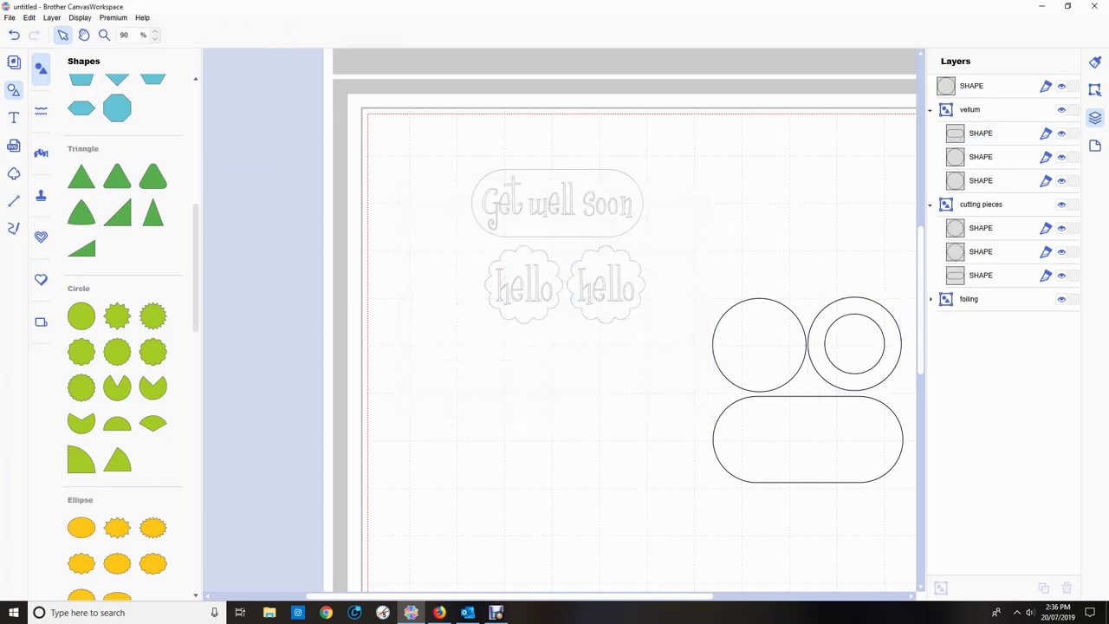
{"action": "left_click", "coordinate": [854, 343]}
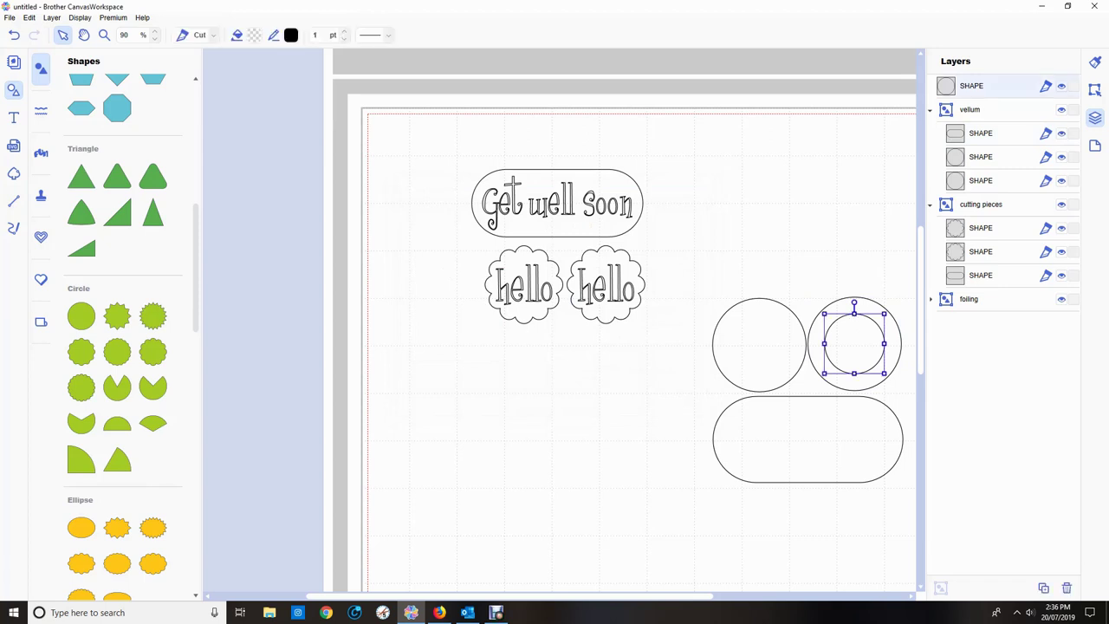
{"action": "left_click_drag", "start_coordinate": [854, 343], "coordinate": [411, 547]}
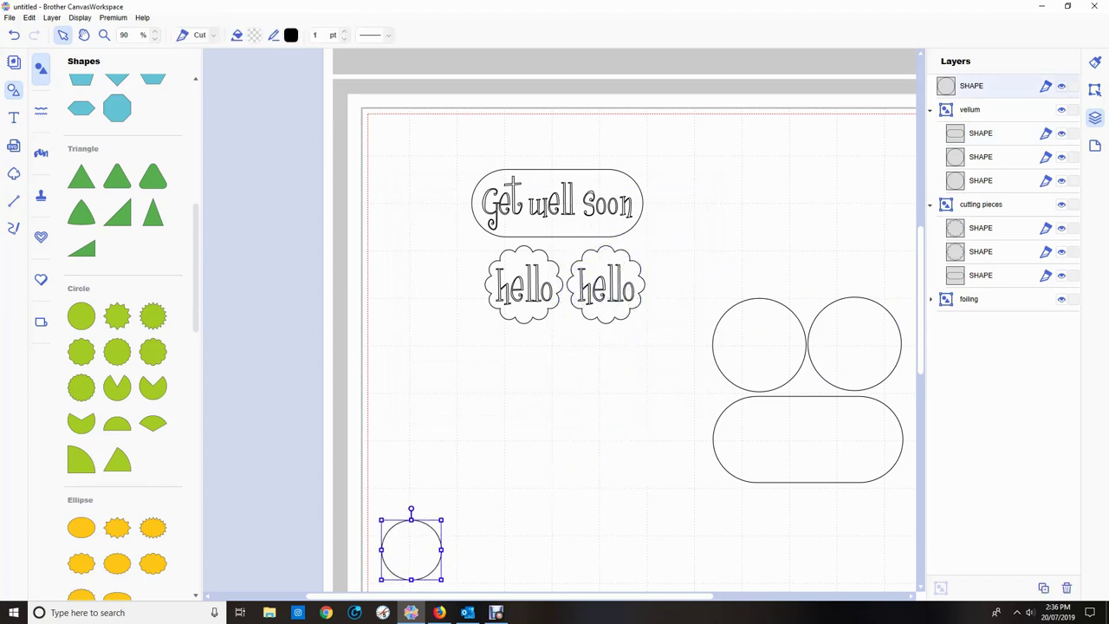
Try a 9 mm inward offset line on the rounded rectangle around "Get well soon", and undo it.
{"action": "scroll", "coordinate": [642, 338], "scroll_direction": "down", "scroll_amount": 2}
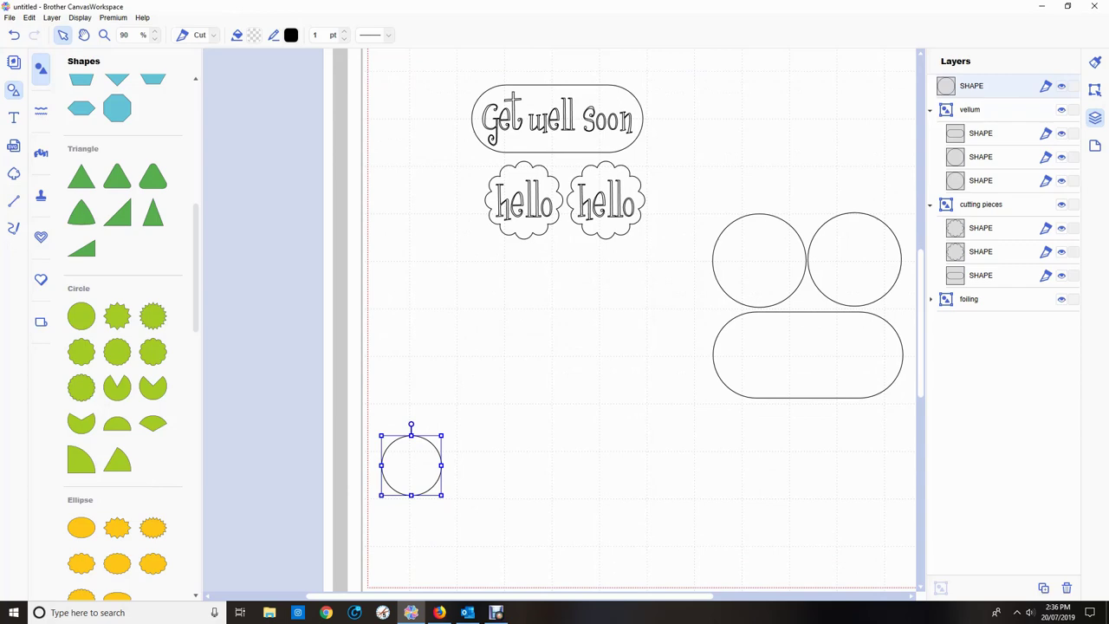
{"action": "left_click", "coordinate": [980, 274]}
{"action": "left_click", "coordinate": [30, 18]}
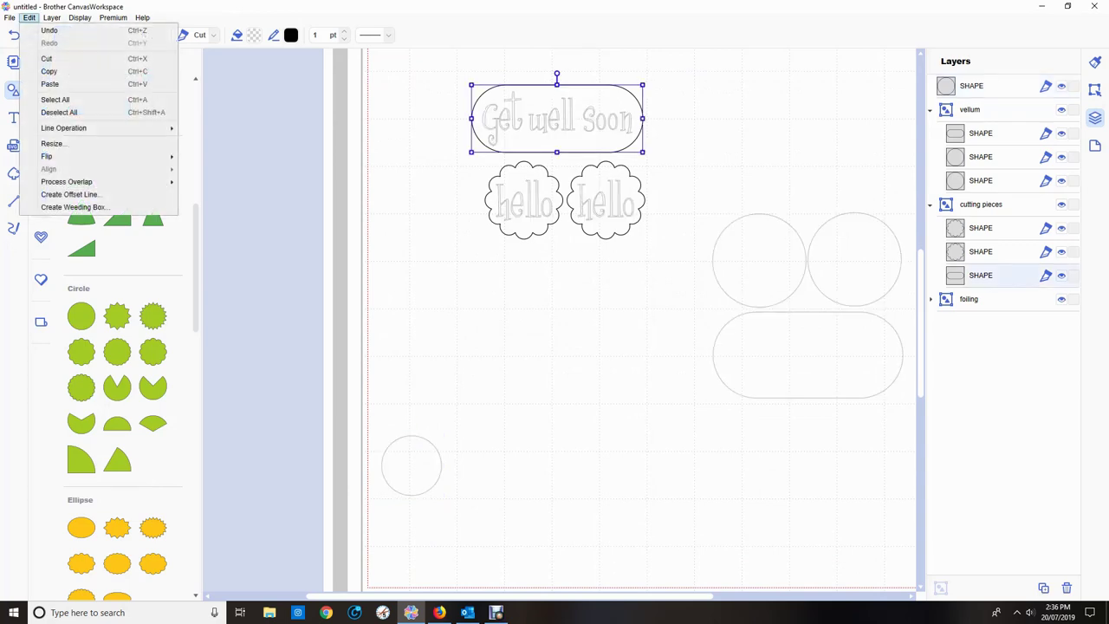
{"action": "left_click", "coordinate": [69, 194]}
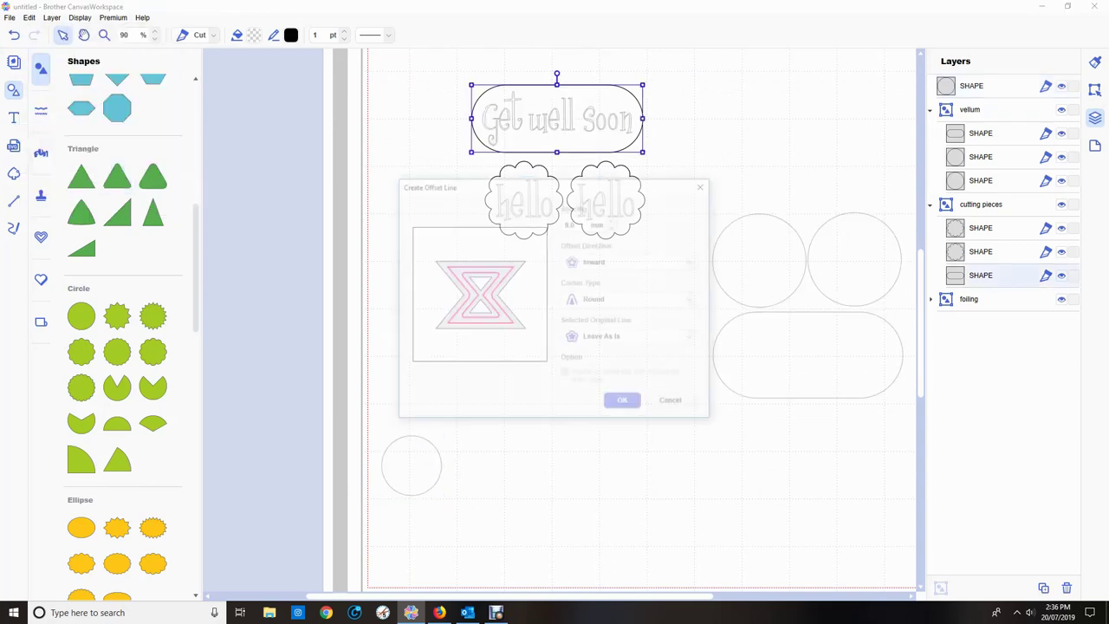
{"action": "left_click", "coordinate": [624, 404]}
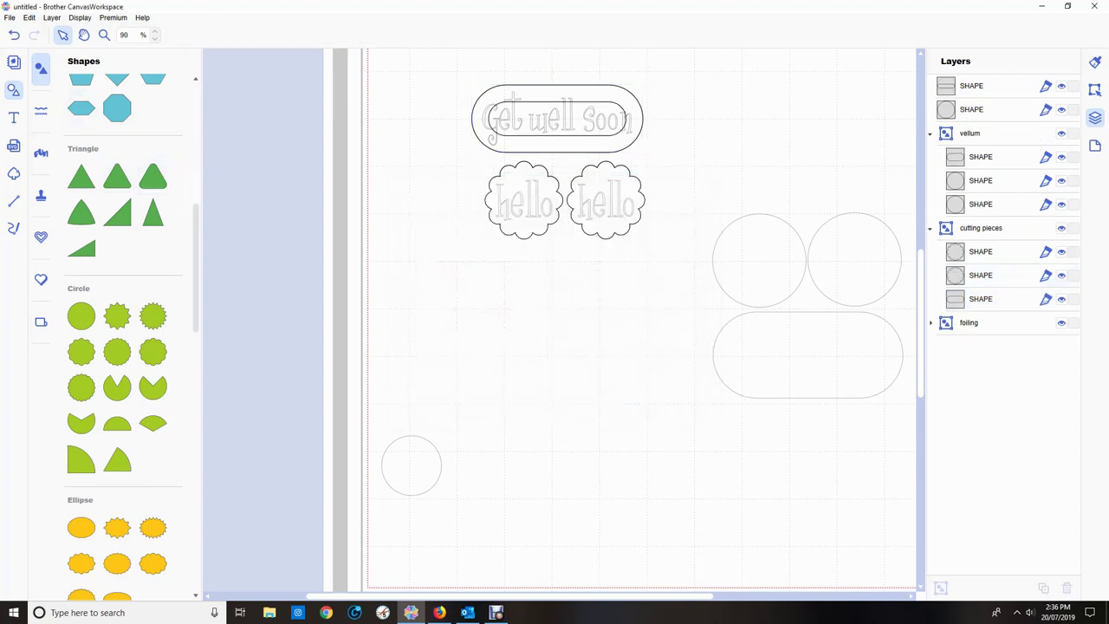
{"action": "key", "text": "ctrl+z"}
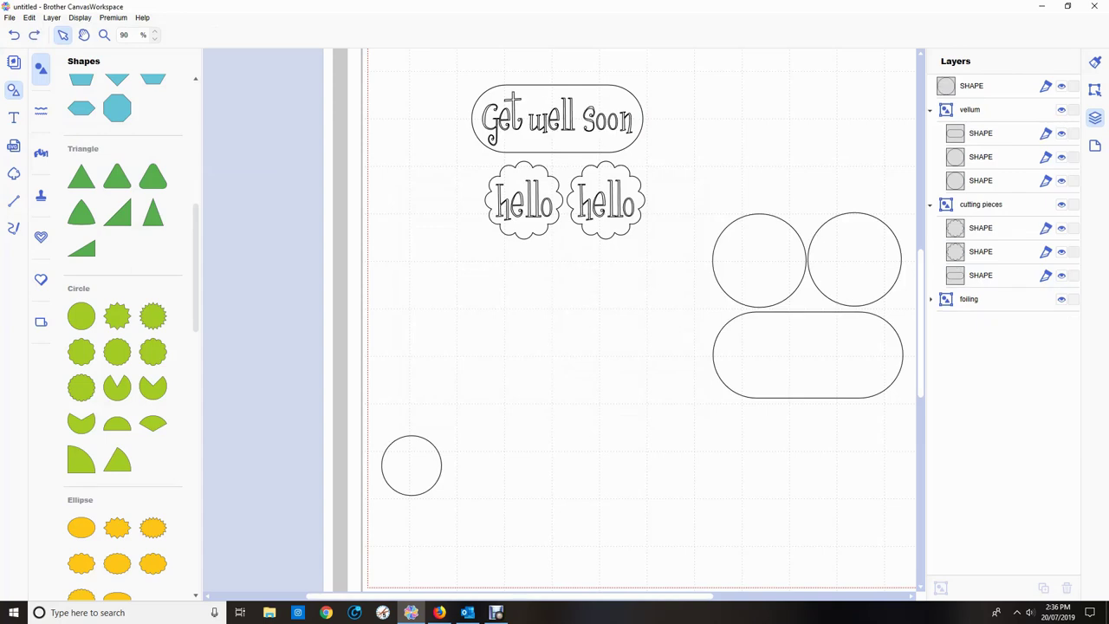
Create a 5 mm inward offset line on the rounded rectangle around "Get well soon" and move the smaller shape below the small lower-left circle.
{"action": "left_click", "coordinate": [557, 118]}
{"action": "left_click", "coordinate": [29, 18]}
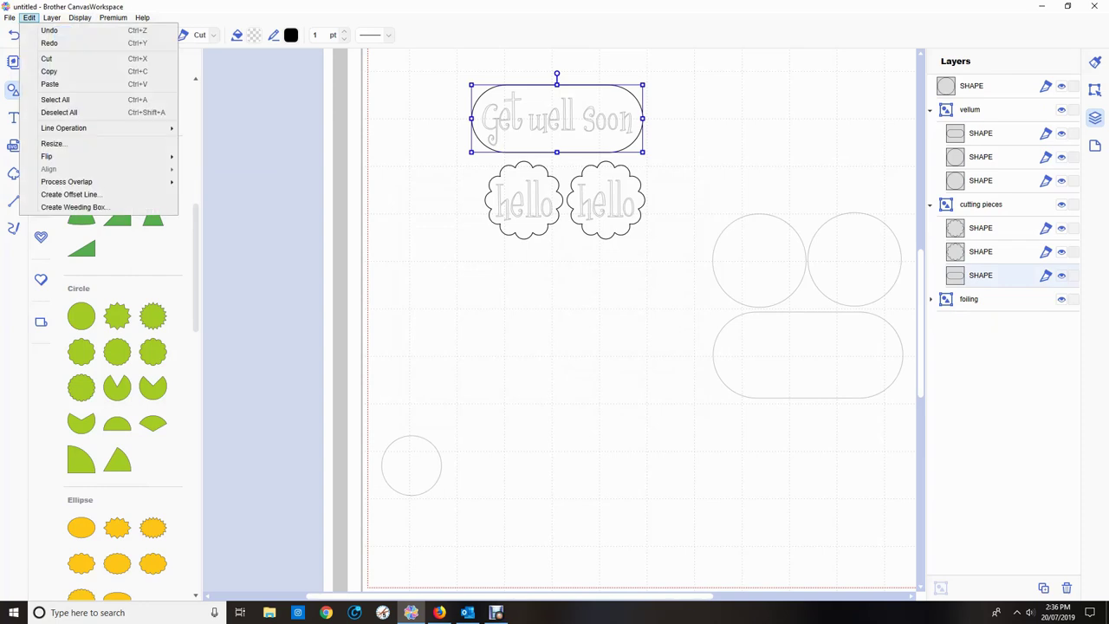
{"action": "left_click", "coordinate": [70, 194]}
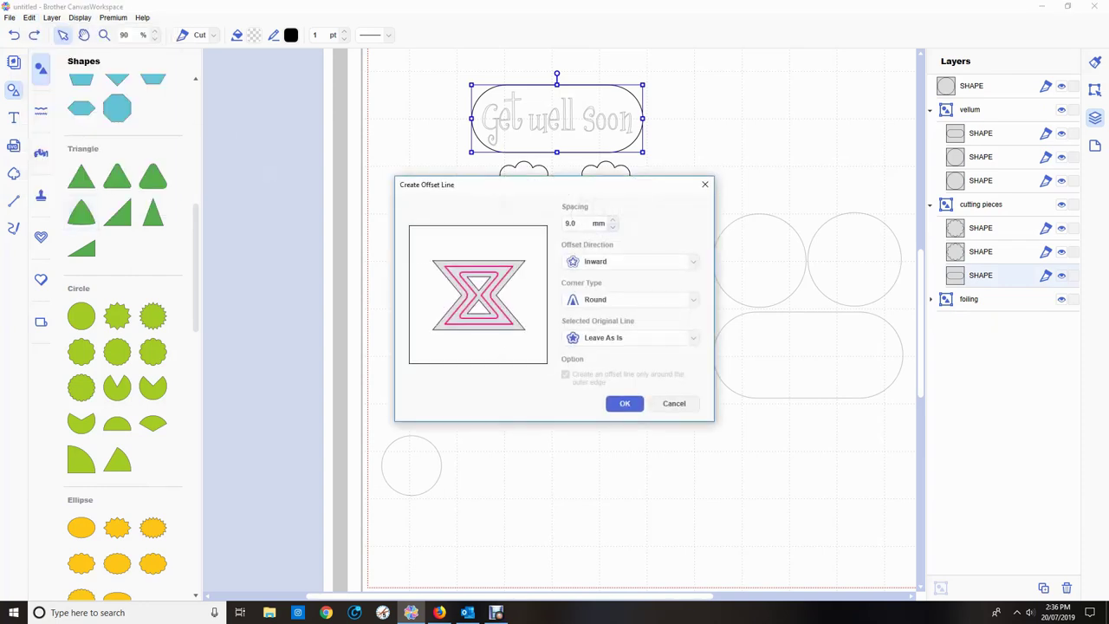
{"action": "key", "text": "BackSpace"}
{"action": "key", "text": "BackSpace"}
{"action": "key", "text": "BackSpace"}
{"action": "type", "text": "5.0"}
{"action": "left_click", "coordinate": [624, 403]}
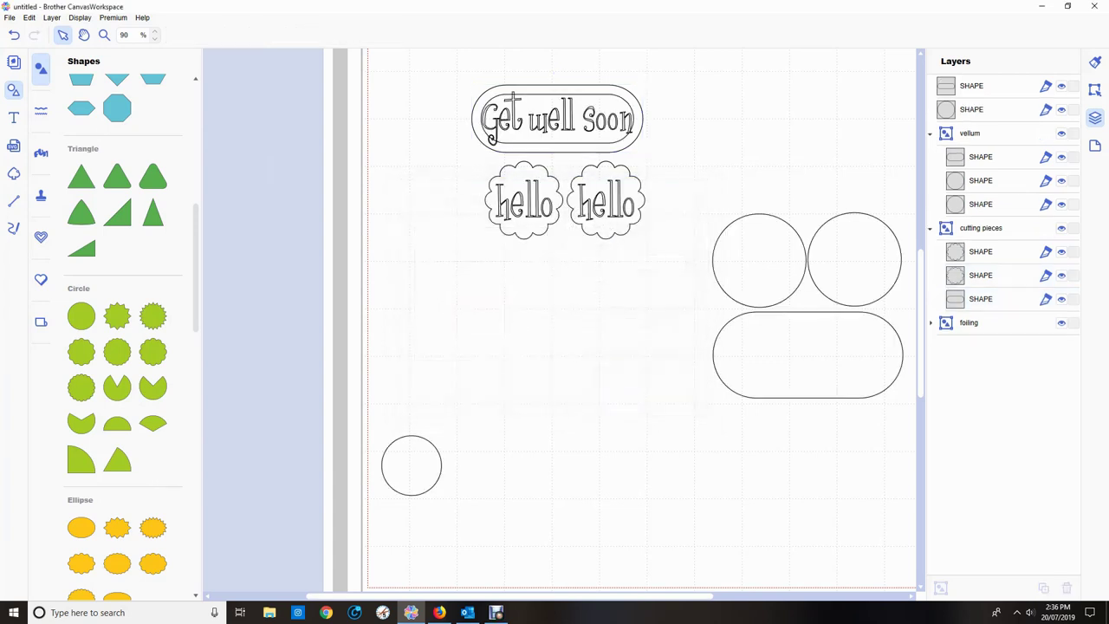
{"action": "left_click", "coordinate": [537, 143]}
{"action": "left_click_drag", "start_coordinate": [489, 139], "coordinate": [388, 565]}
Move the small circle just above the small rounded rectangle and place a duplicate beside it, aligned at the same height.
{"action": "left_click", "coordinate": [441, 465]}
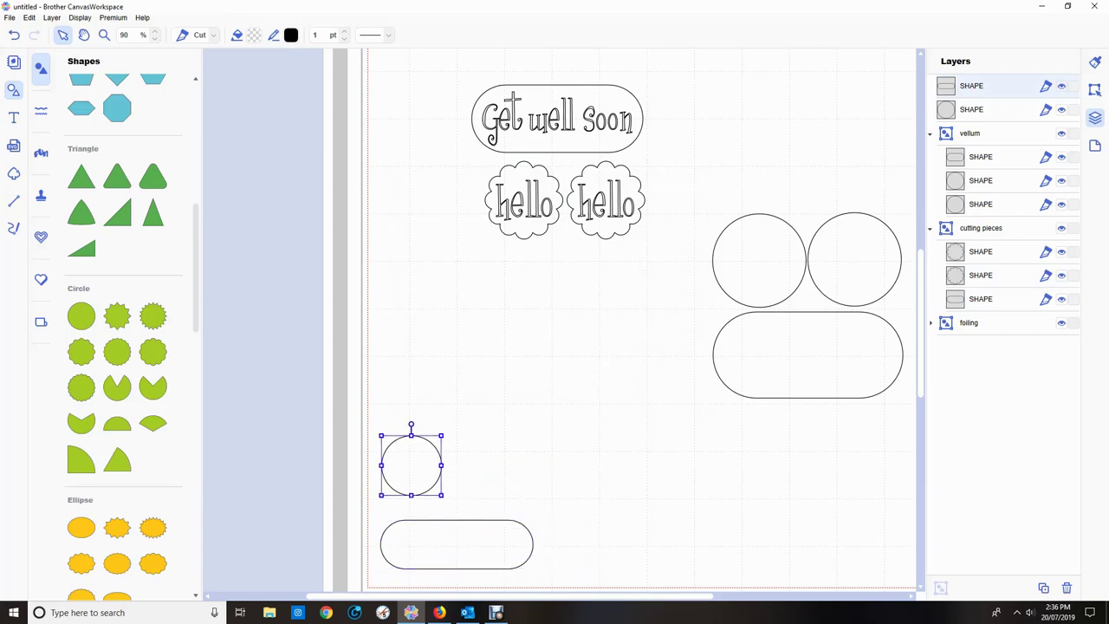
{"action": "key", "text": "Escape"}
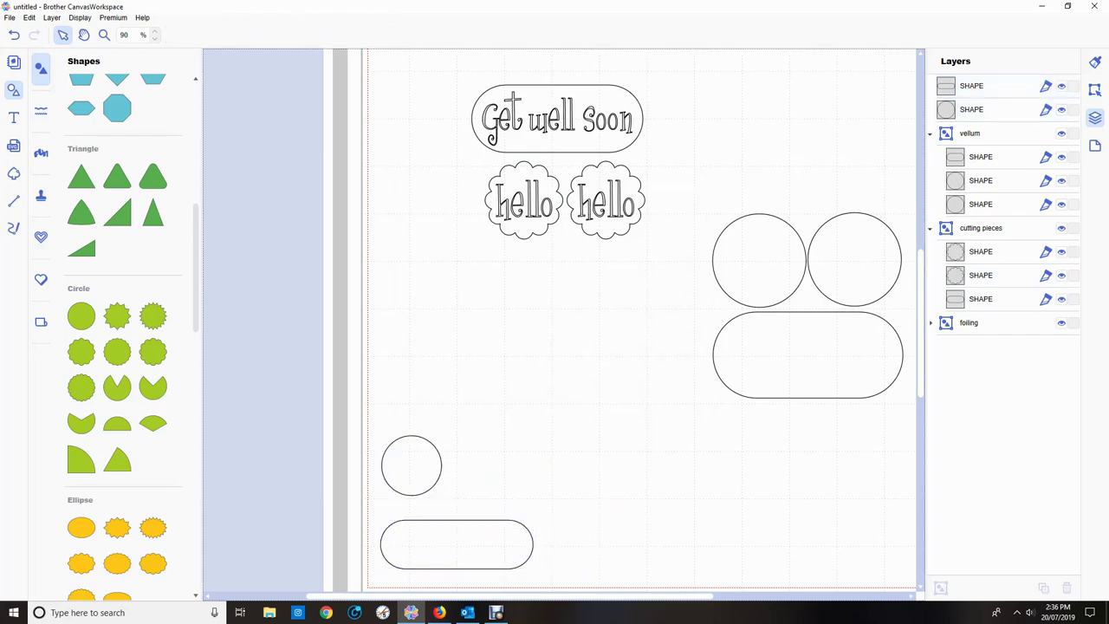
{"action": "left_click_drag", "start_coordinate": [441, 465], "coordinate": [481, 482]}
{"action": "key", "text": "ctrl+d"}
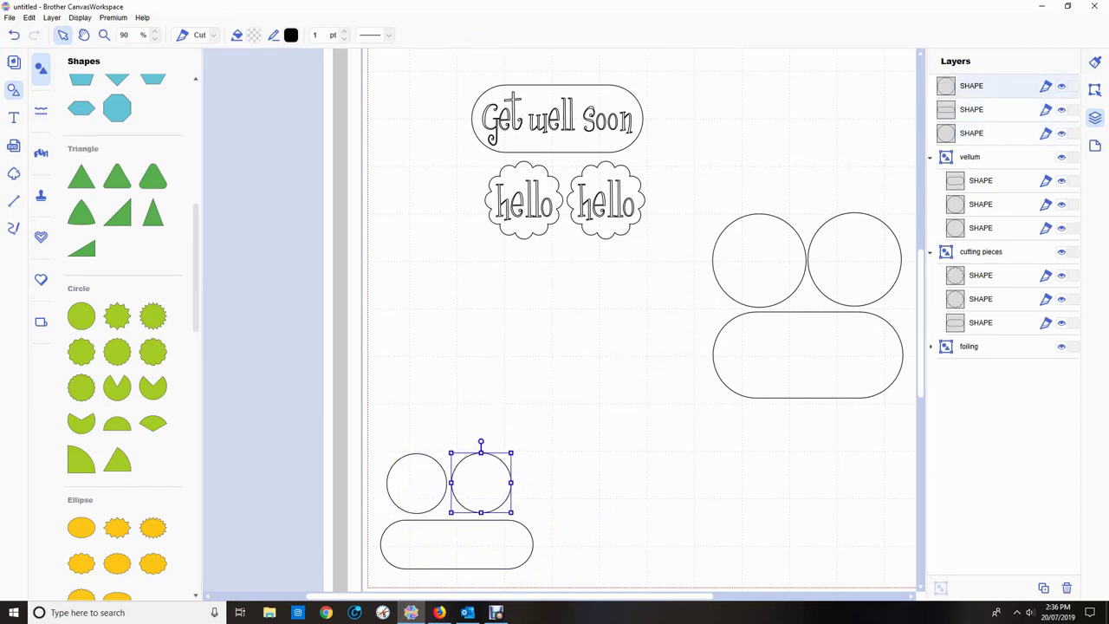
{"action": "key", "text": "Down"}
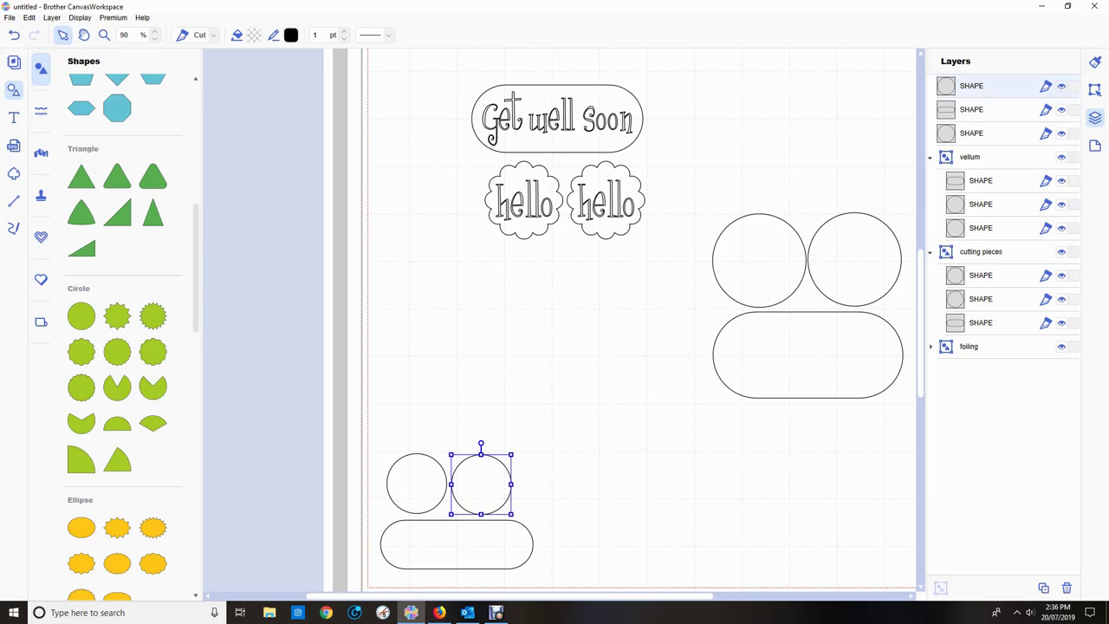
Group the two small circles with the small rounded rectangle, rename the group as "foam", and collapse the foam, vellum and cutting pieces groups.
{"action": "left_click_drag", "start_coordinate": [362, 433], "coordinate": [566, 587]}
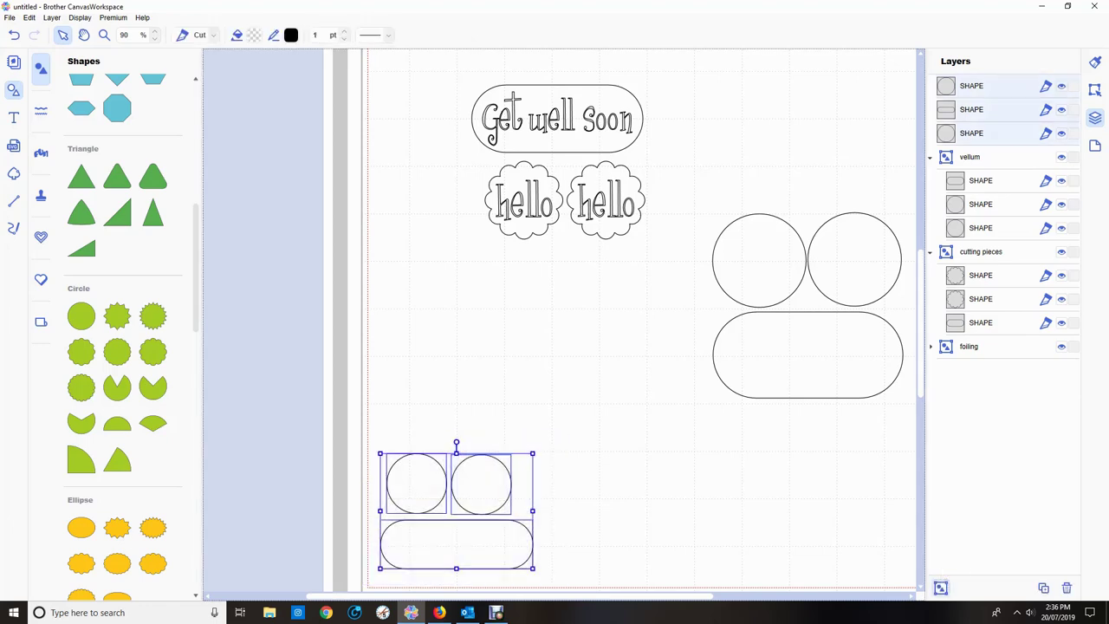
{"action": "left_click", "coordinate": [940, 588]}
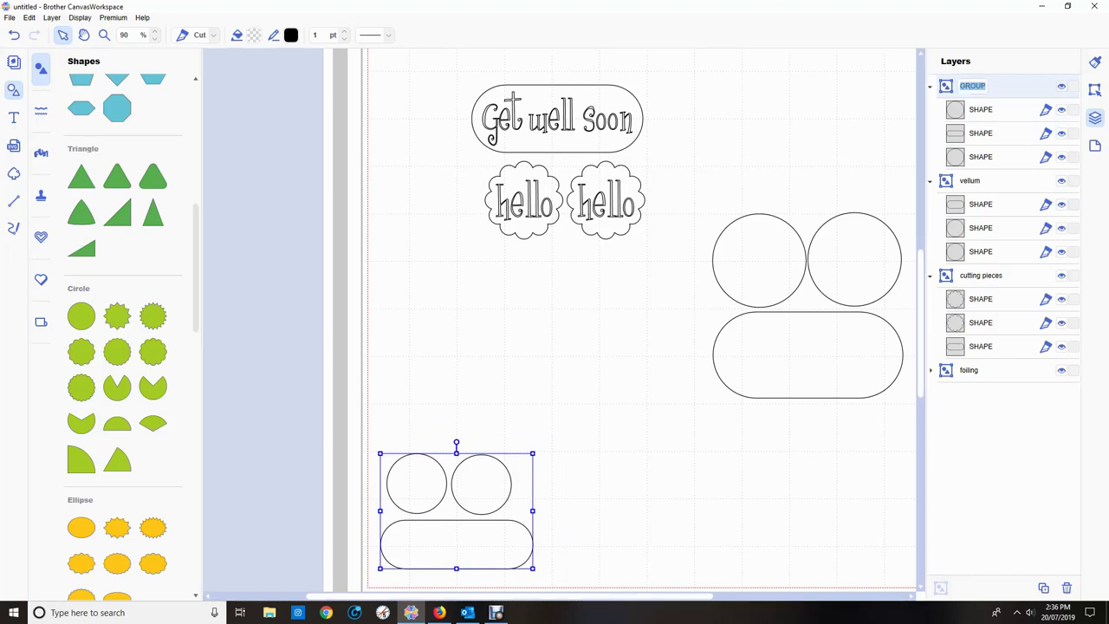
{"action": "type", "text": "foam"}
{"action": "double_click", "coordinate": [967, 86]}
{"action": "left_click", "coordinate": [931, 87]}
{"action": "left_click", "coordinate": [930, 110]}
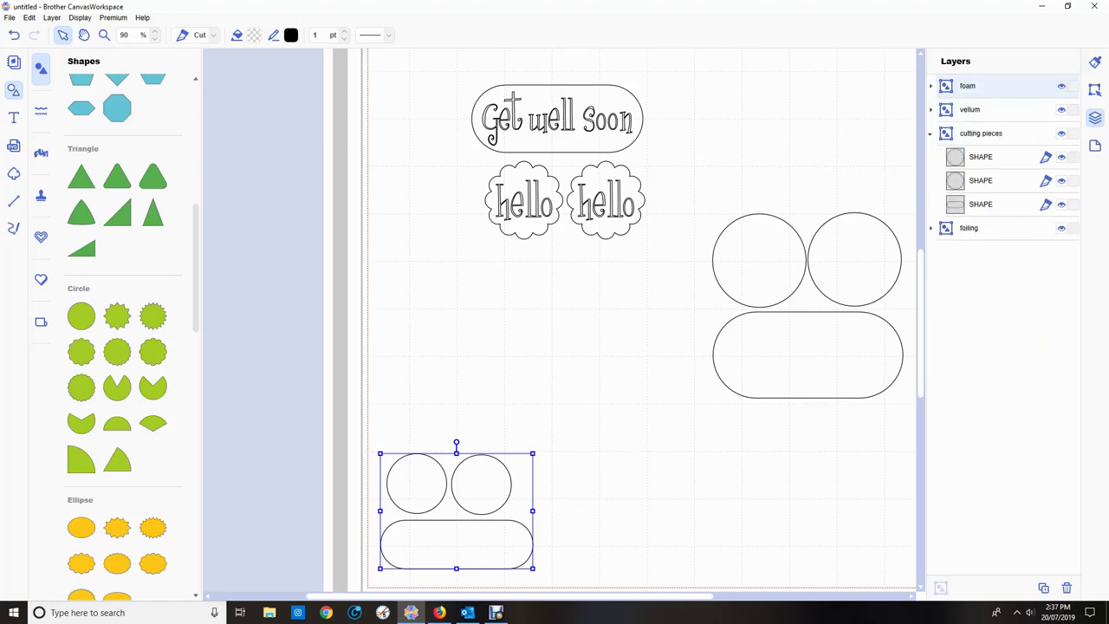
{"action": "left_click", "coordinate": [930, 133]}
Change the line operation of the foiling group to Draw and check the setting on its individual text layers.
{"action": "left_click", "coordinate": [968, 157]}
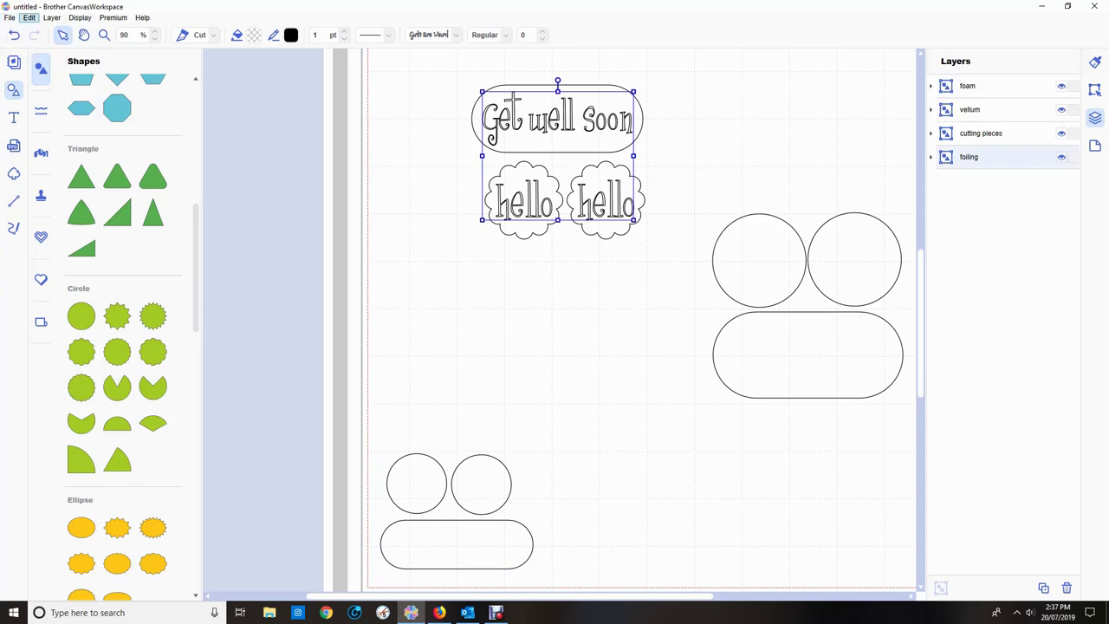
{"action": "left_click", "coordinate": [28, 18]}
{"action": "mouse_move", "coordinate": [86, 128]}
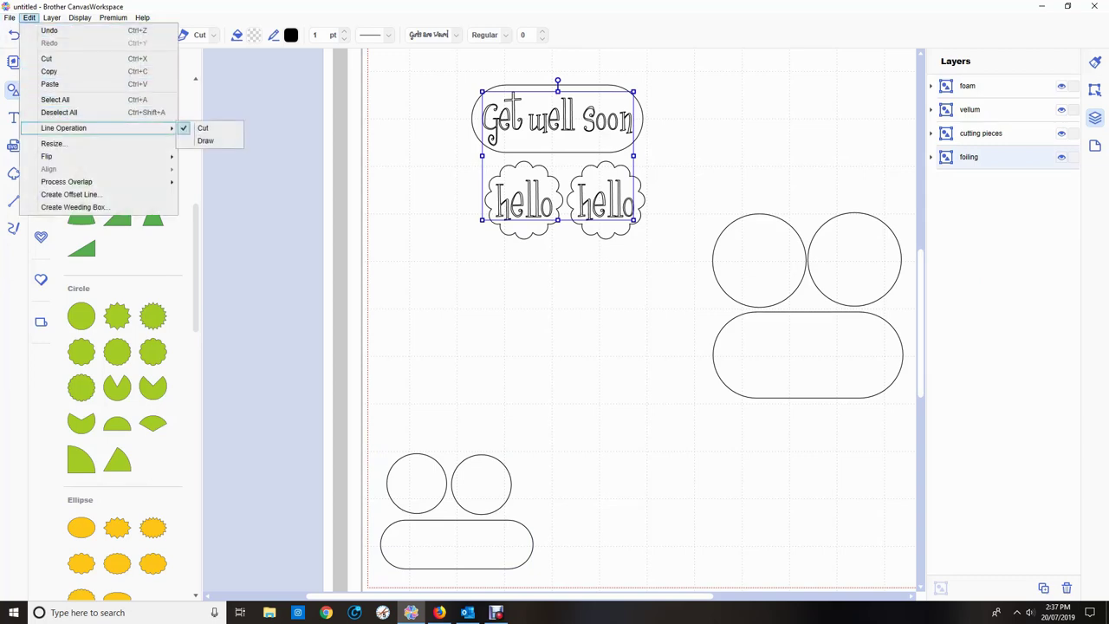
{"action": "left_click", "coordinate": [208, 141]}
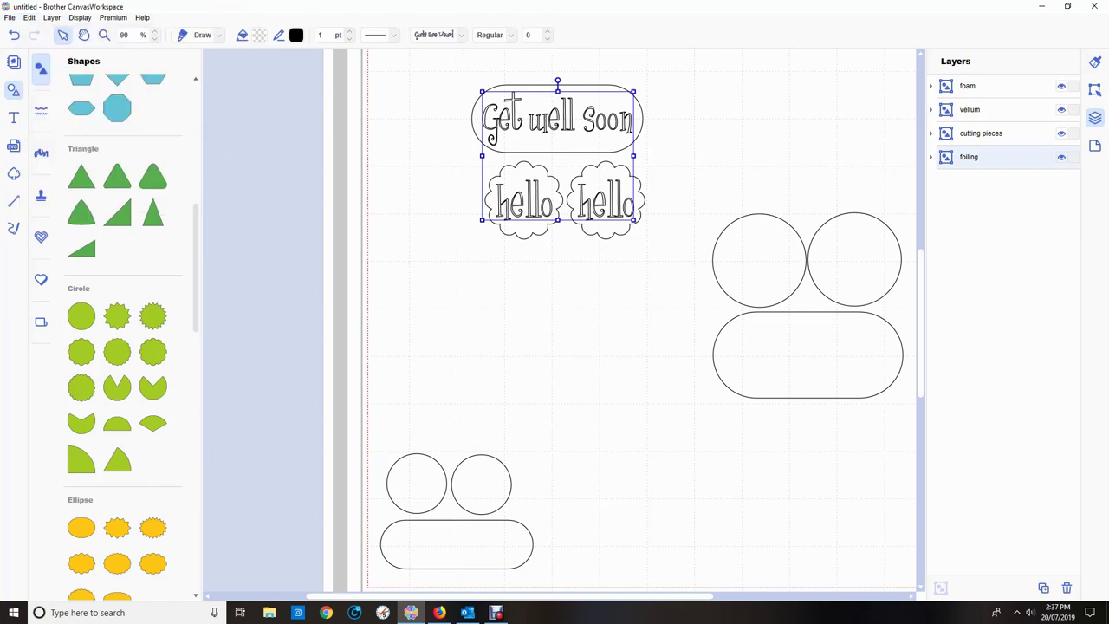
{"action": "left_click", "coordinate": [931, 157]}
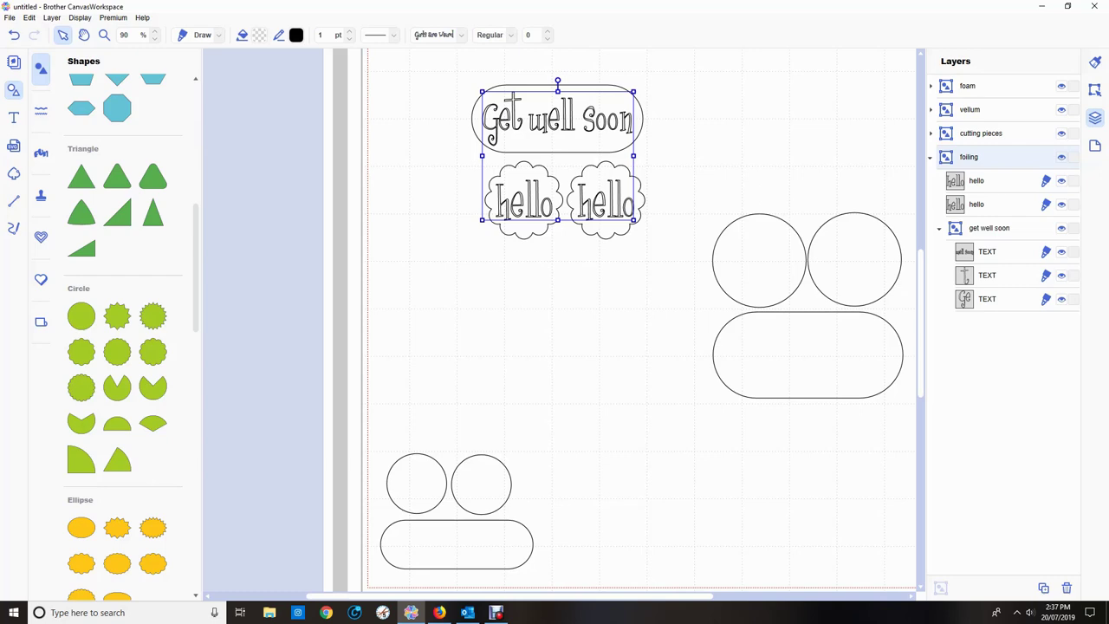
{"action": "left_click", "coordinate": [931, 157]}
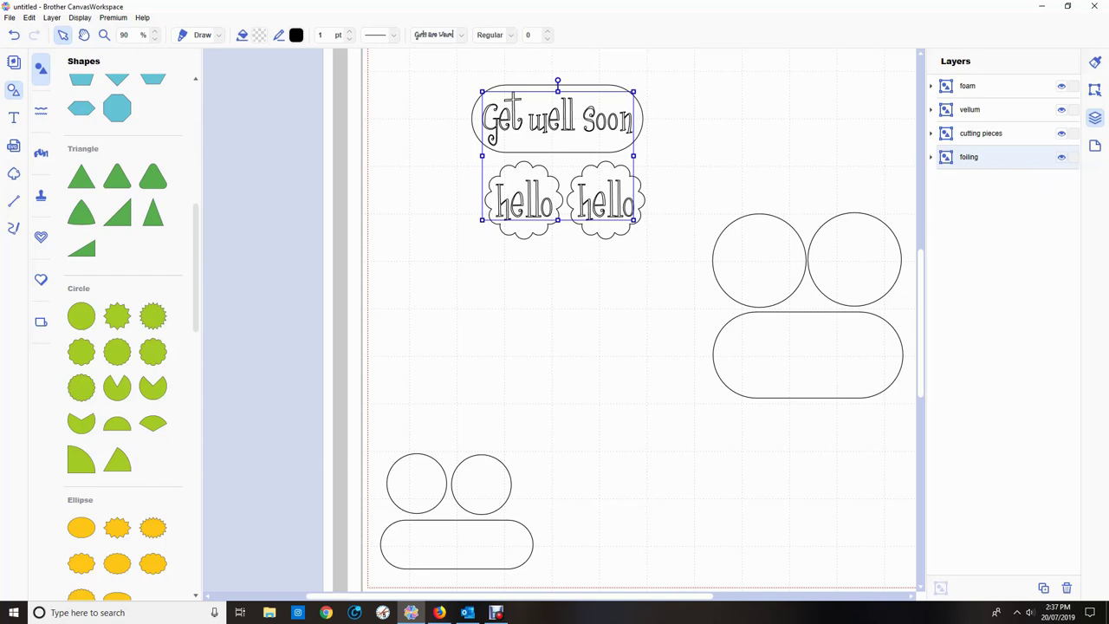
{"action": "left_click", "coordinate": [736, 164]}
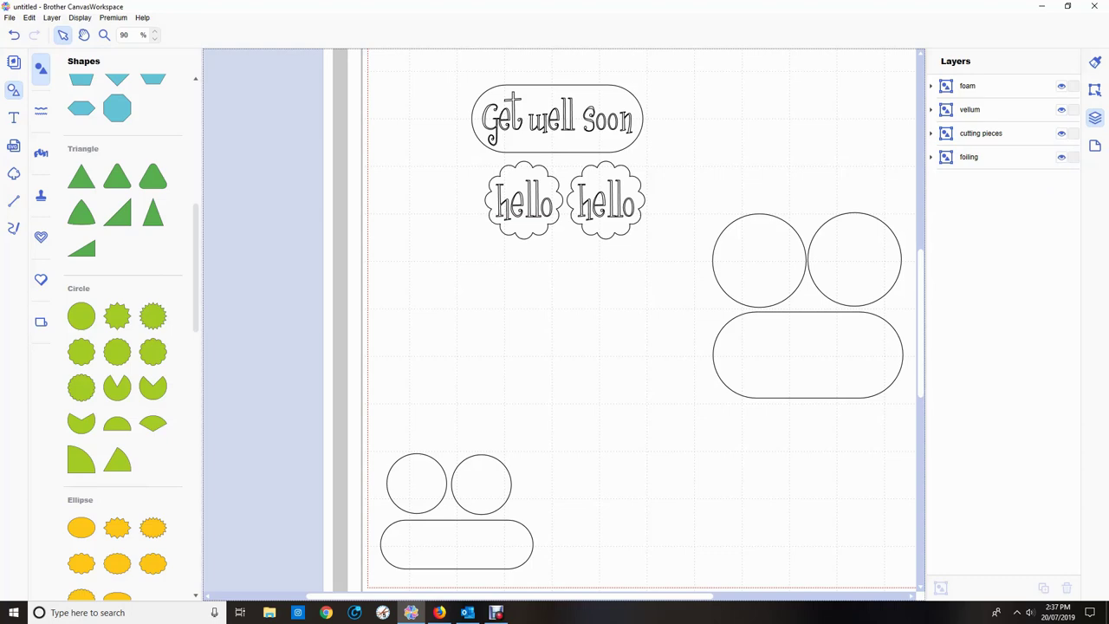
Save the project as "get well and hello2" in the Card docs folder as a CWPRJ file.
{"action": "scroll", "coordinate": [645, 321], "scroll_direction": "up", "scroll_amount": 3}
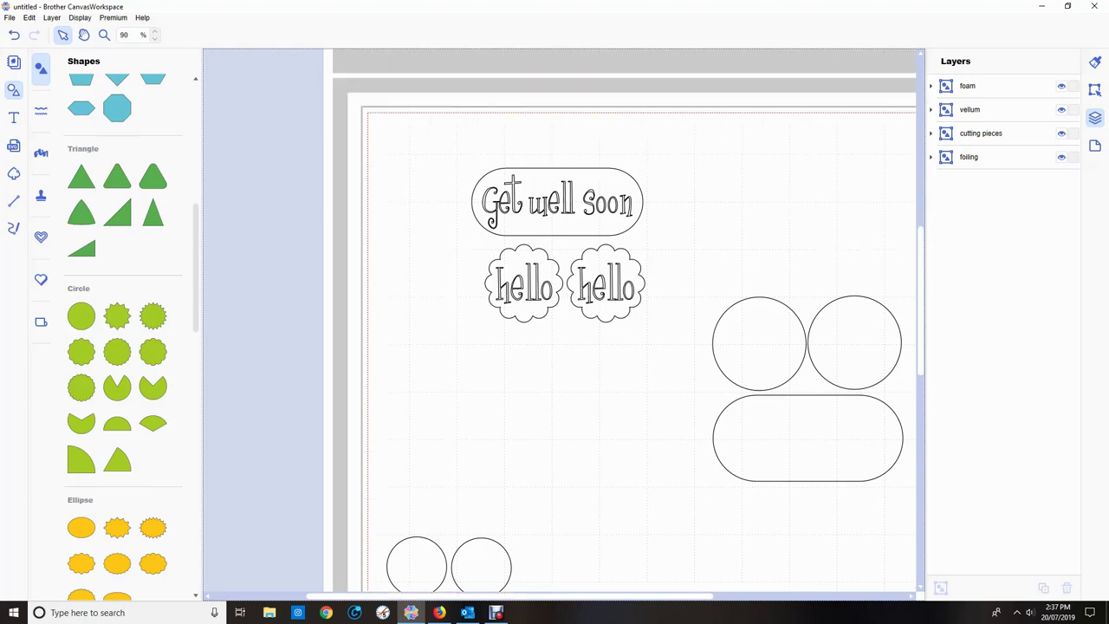
{"action": "scroll", "coordinate": [645, 321], "scroll_direction": "down", "scroll_amount": 3}
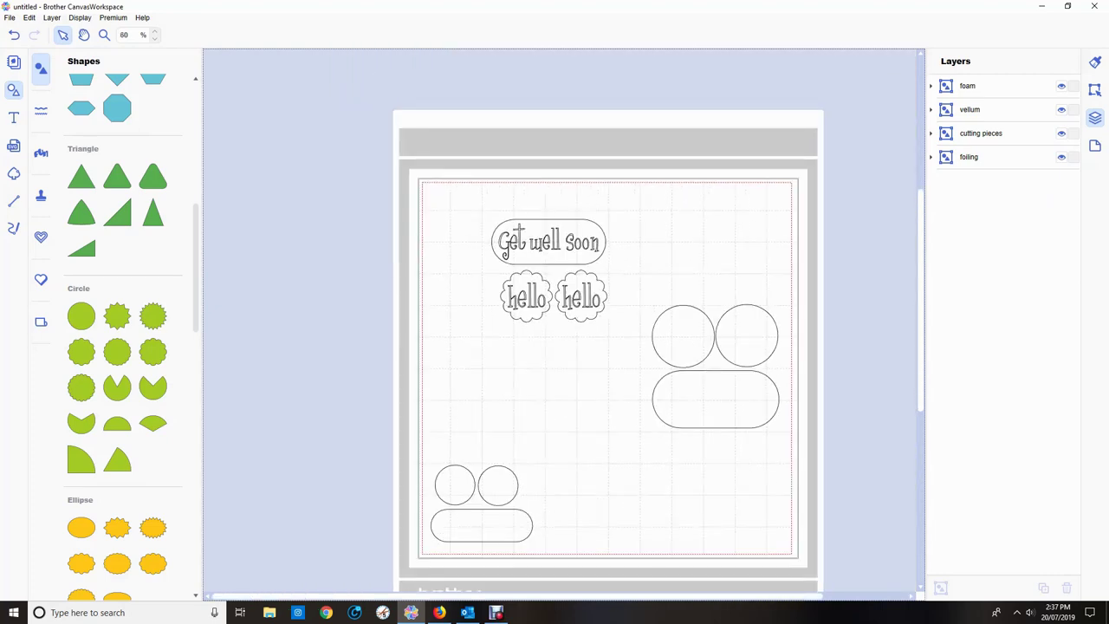
{"action": "left_click", "coordinate": [10, 17]}
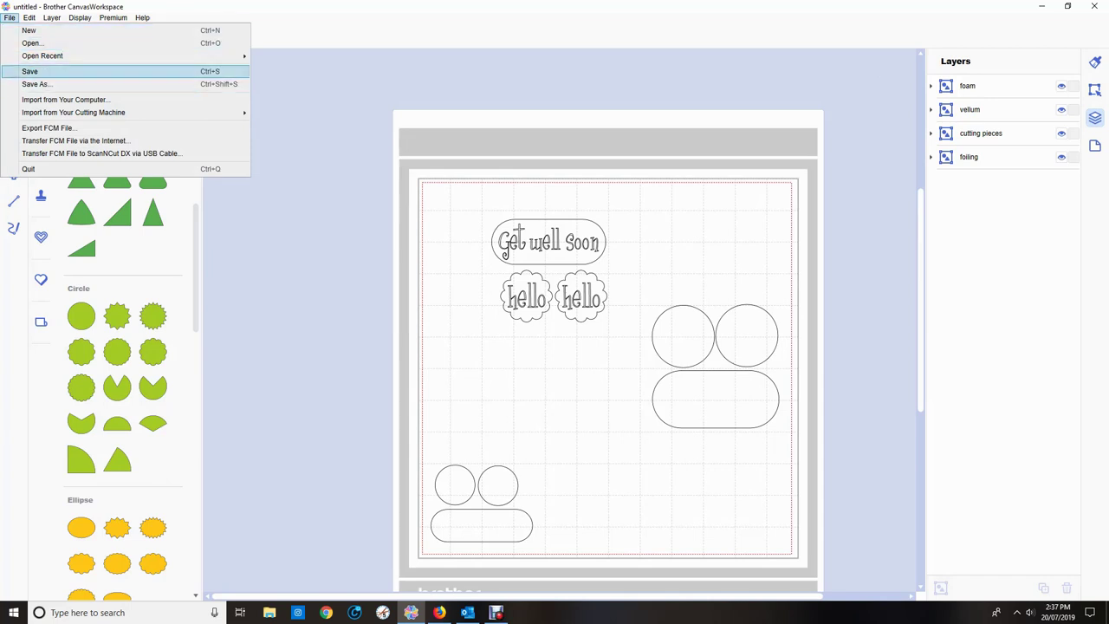
{"action": "left_click", "coordinate": [29, 71]}
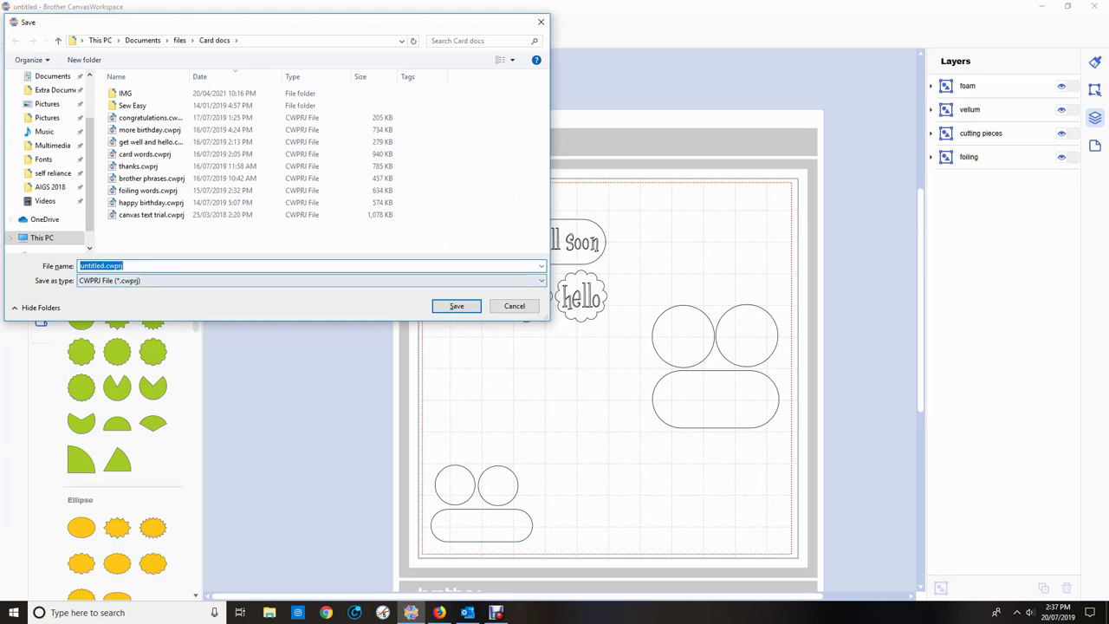
{"action": "type", "text": "get well"}
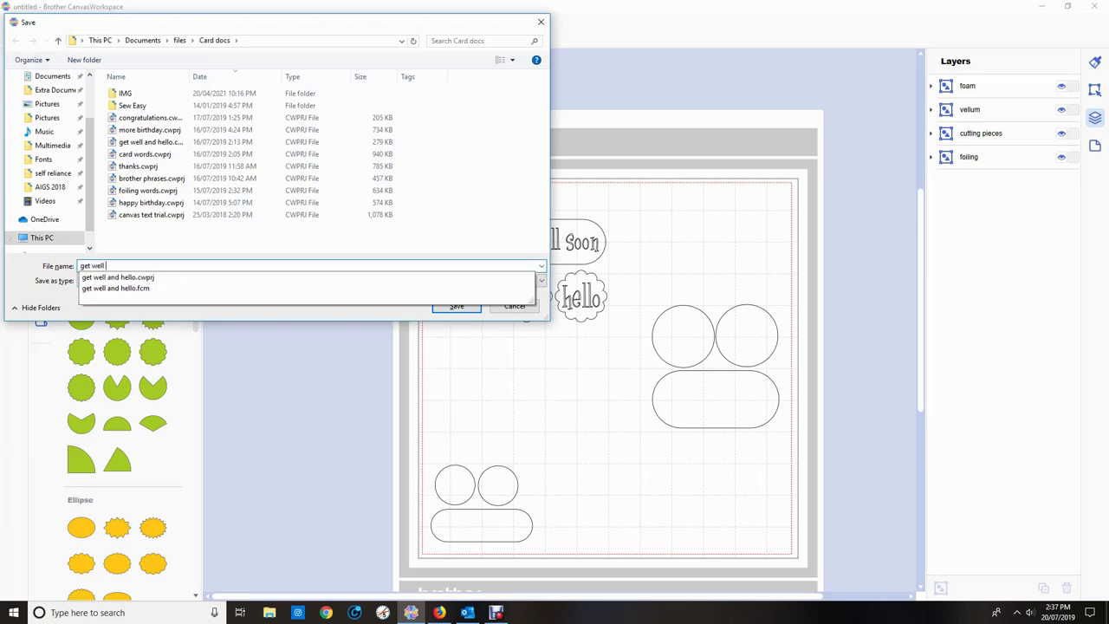
{"action": "type", "text": " and hello2"}
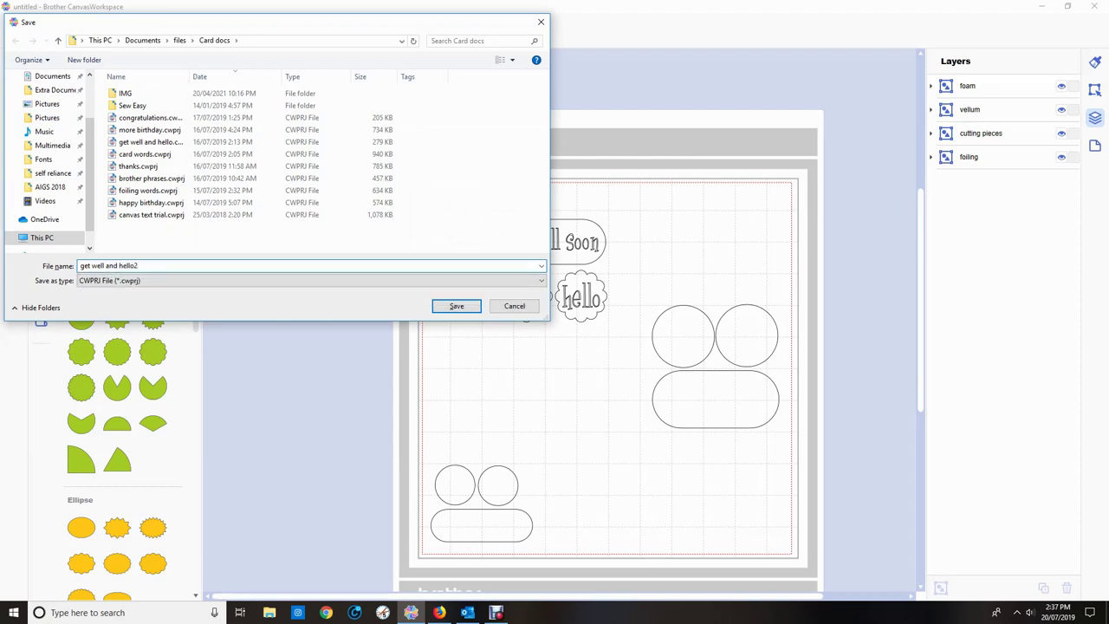
{"action": "key", "text": "Return"}
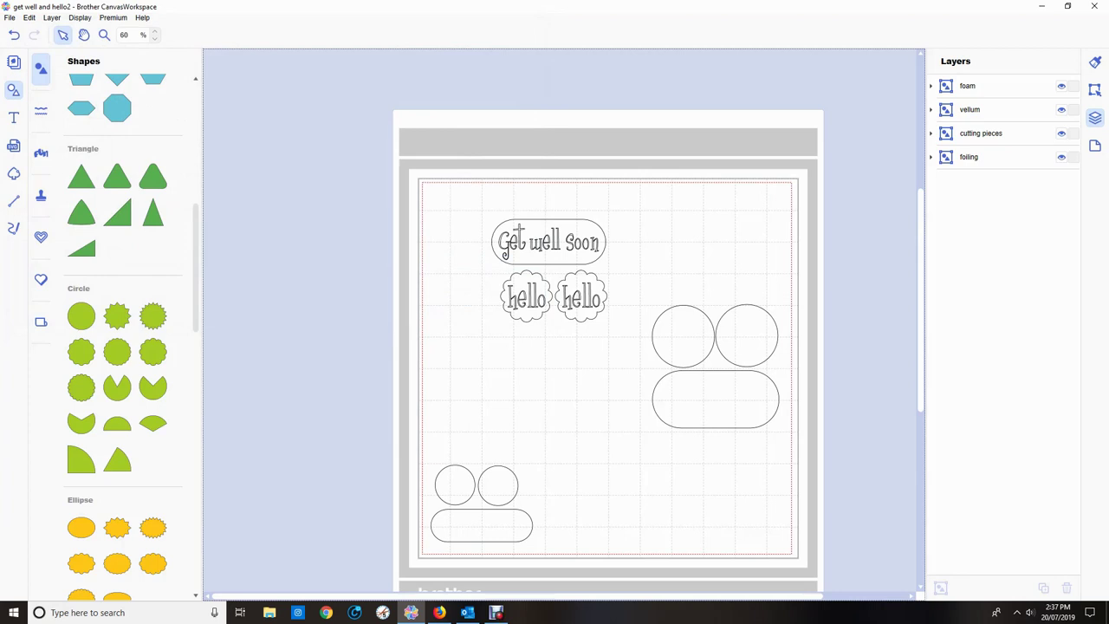
Export the design as the FCM file "get well and hello2.fcm" in the Card docs folder.
{"action": "left_click", "coordinate": [10, 17]}
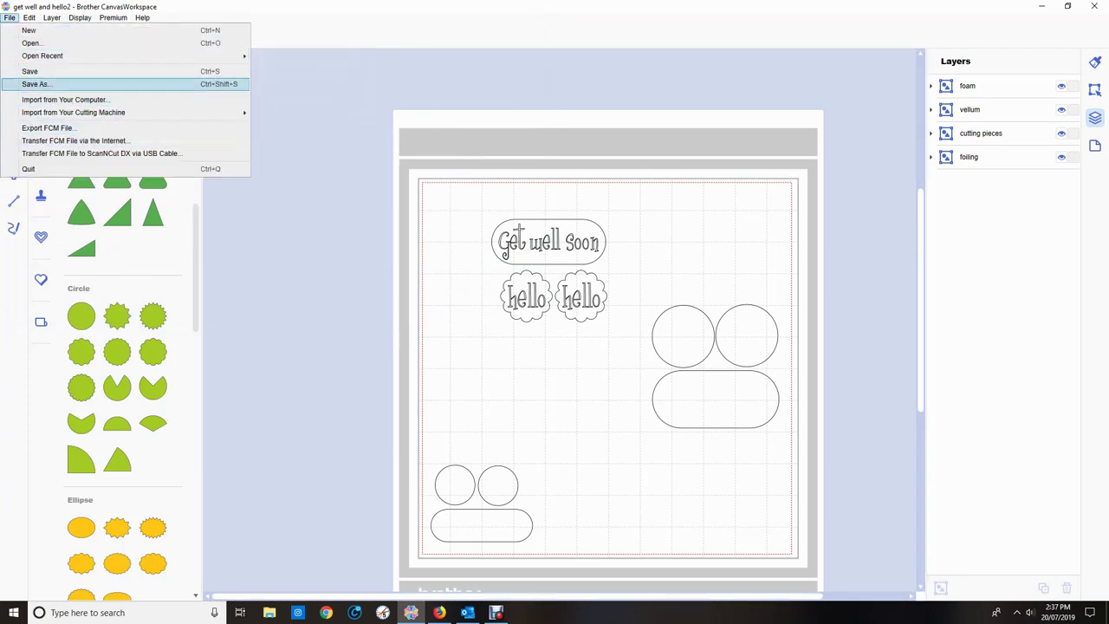
{"action": "key", "text": "Down"}
{"action": "key", "text": "Down"}
{"action": "key", "text": "Down"}
{"action": "key", "text": "Return"}
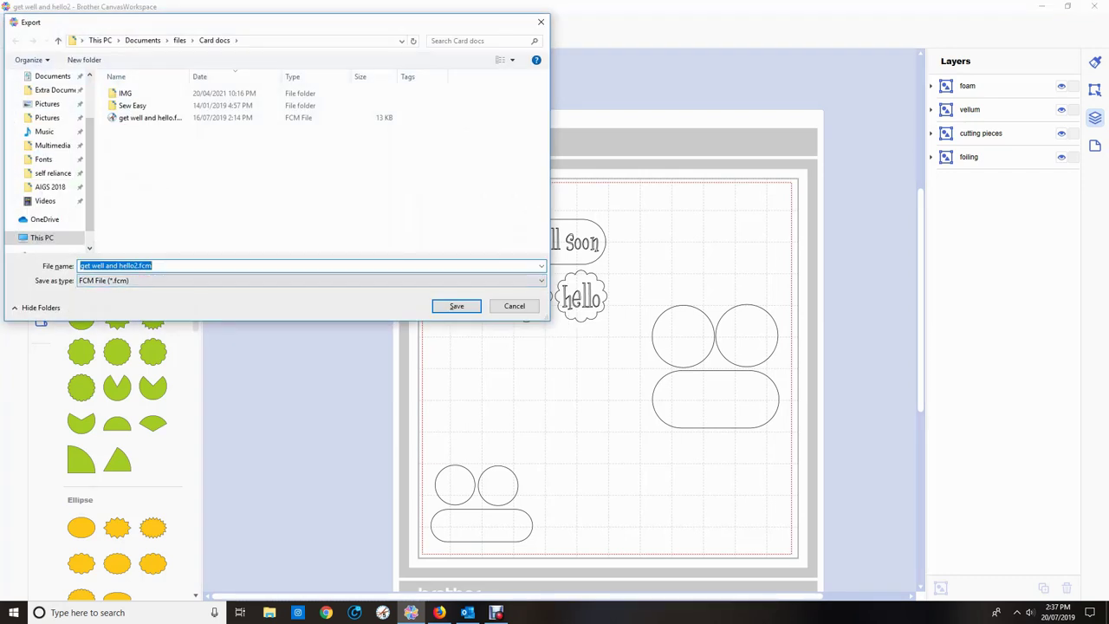
{"action": "key", "text": "Return"}
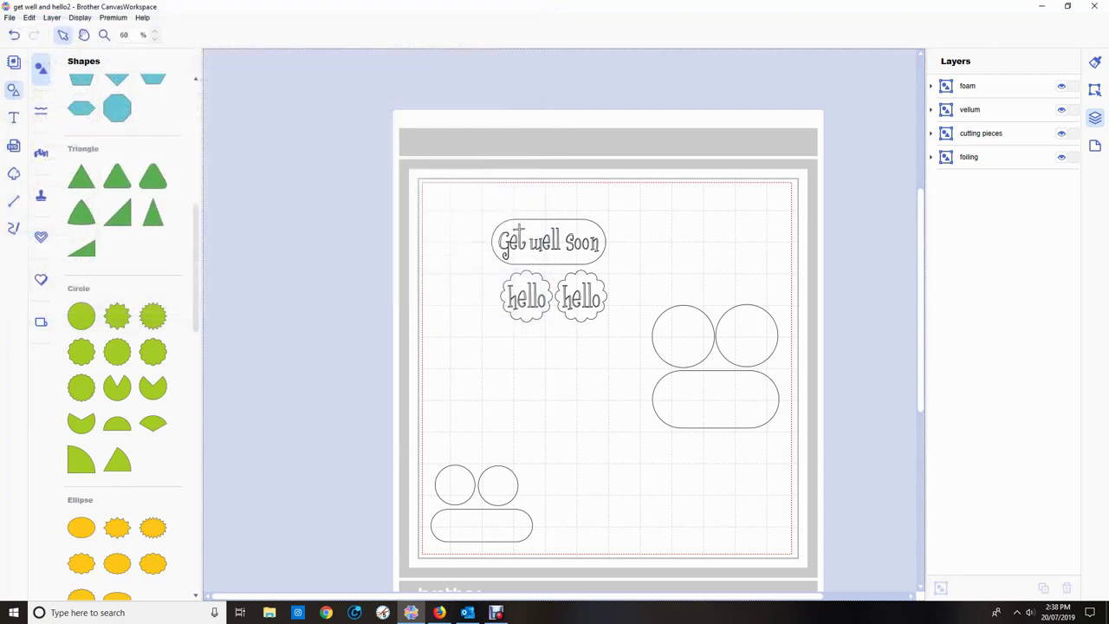
Start a new project and import the earlier "get well and hello" FCM file from the Card docs folder.
{"action": "left_click", "coordinate": [9, 17]}
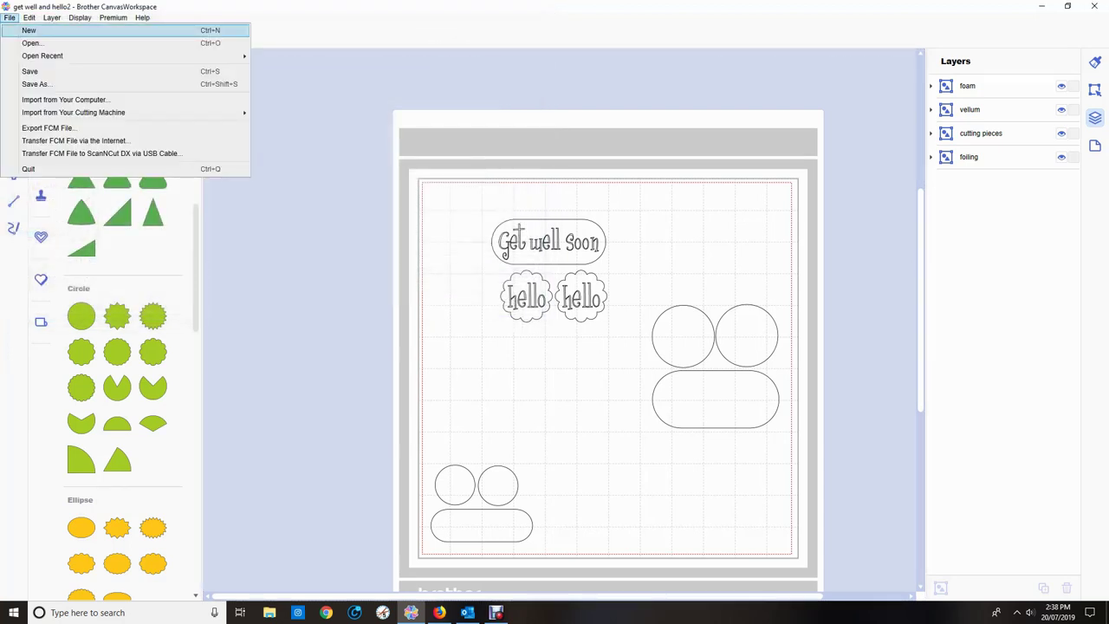
{"action": "left_click", "coordinate": [26, 28]}
{"action": "left_click", "coordinate": [10, 17]}
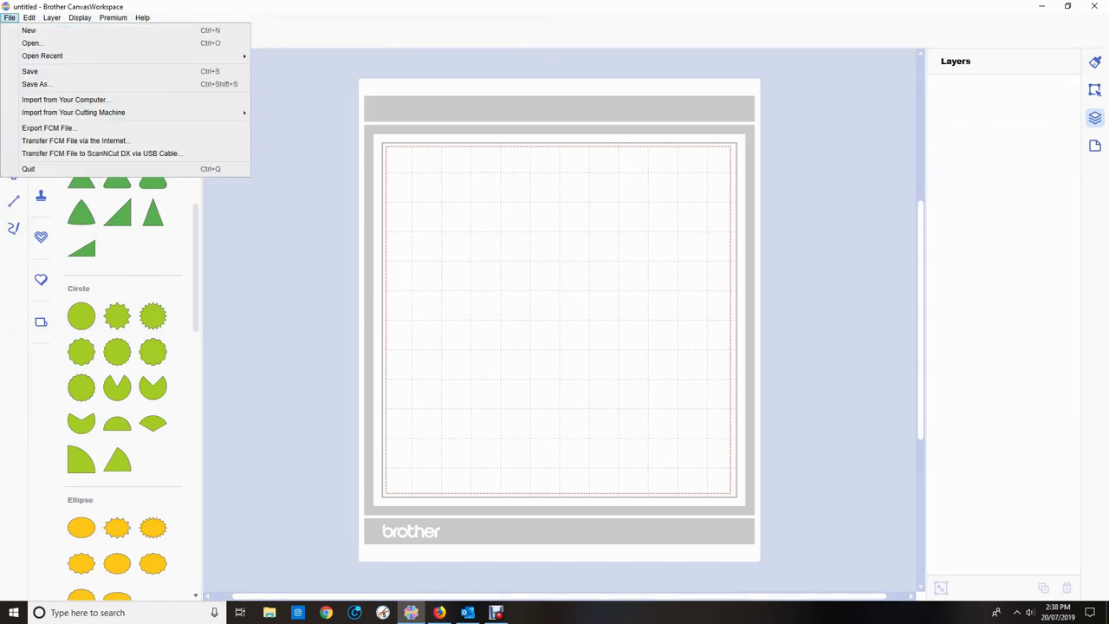
{"action": "left_click", "coordinate": [64, 100]}
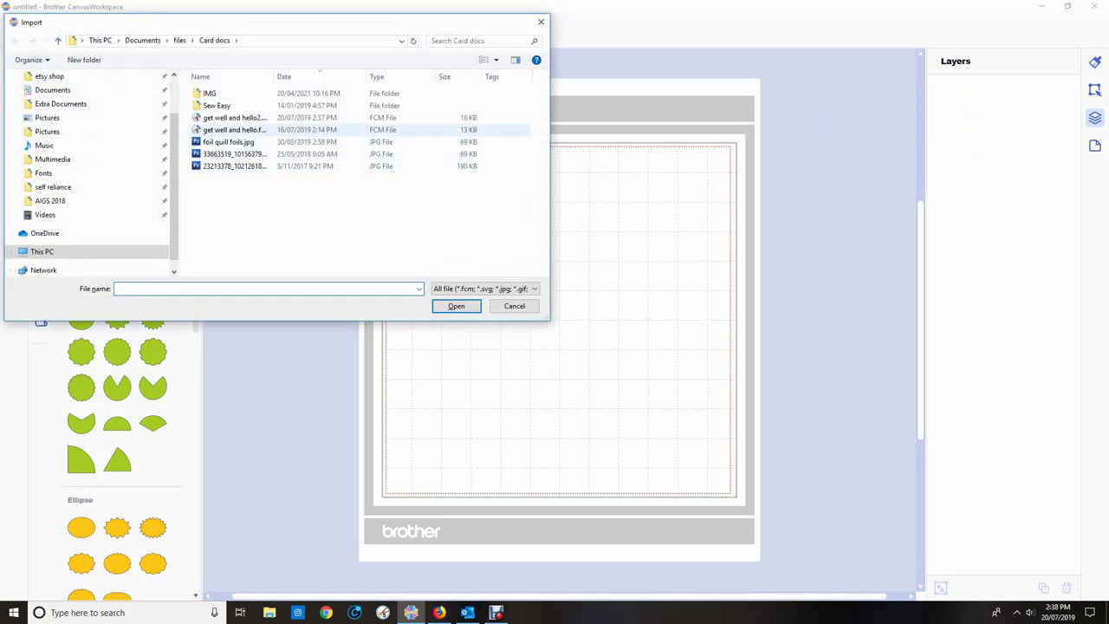
{"action": "double_click", "coordinate": [232, 130]}
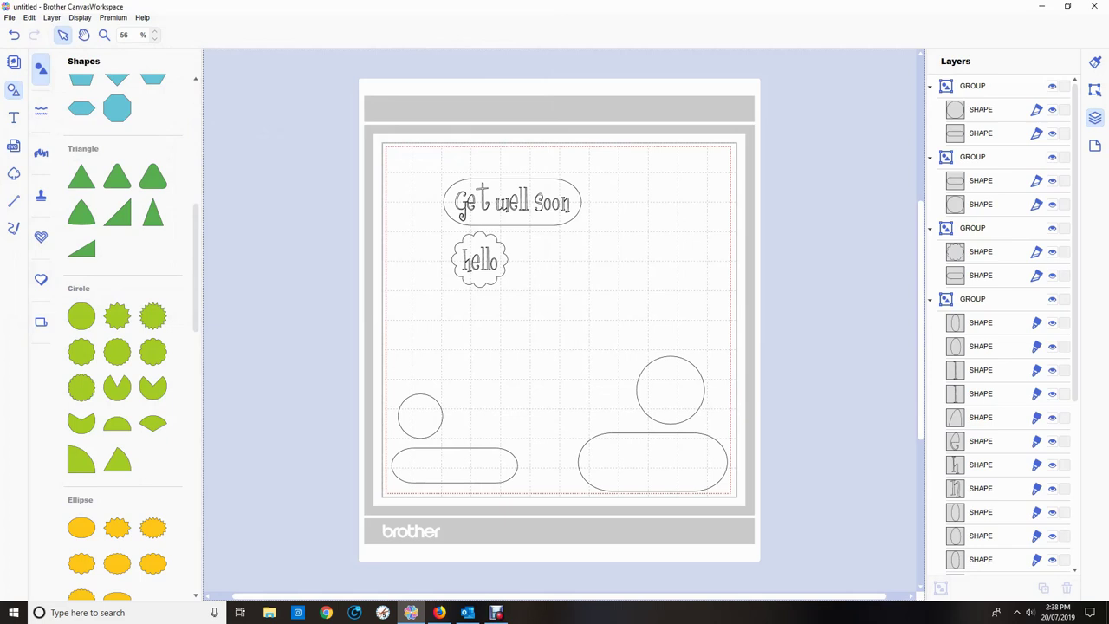
{"action": "scroll", "coordinate": [563, 321], "scroll_direction": "down", "scroll_amount": 3}
{"action": "scroll", "coordinate": [563, 320], "scroll_direction": "up", "scroll_amount": 4}
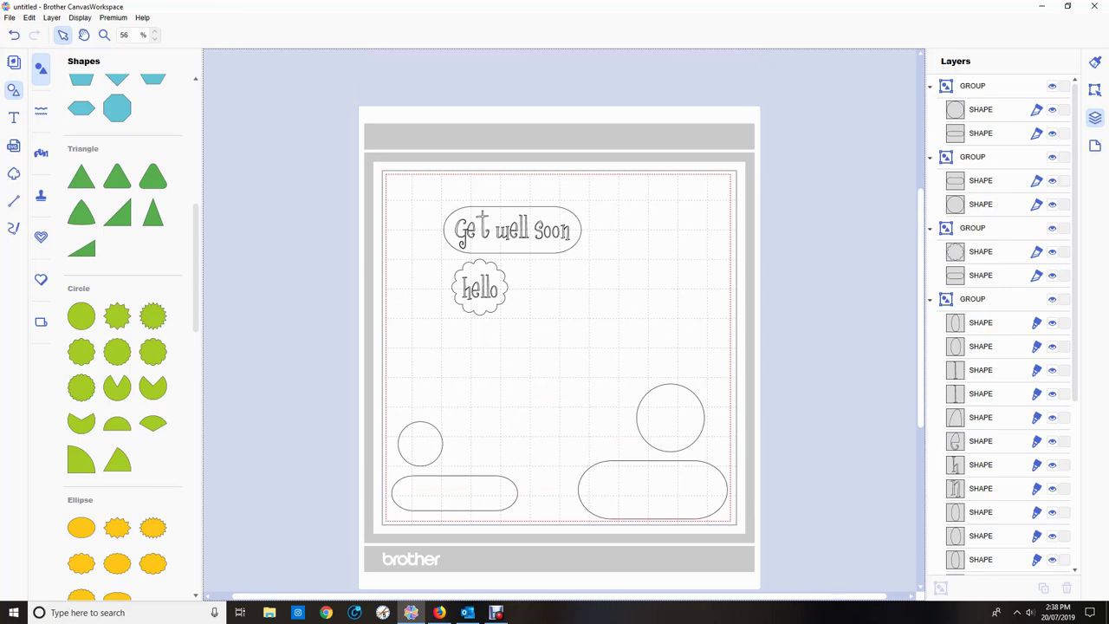
{"action": "scroll", "coordinate": [563, 320], "scroll_direction": "up", "scroll_amount": 1}
{"action": "scroll", "coordinate": [563, 320], "scroll_direction": "down", "scroll_amount": 3}
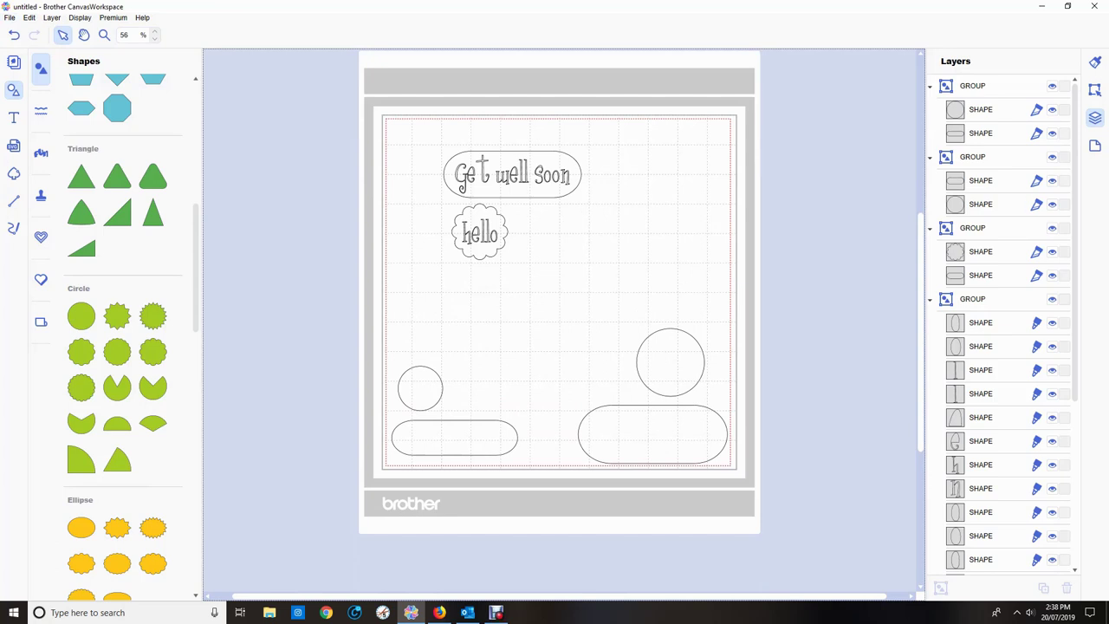
Start a new project without saving the imported design, and open the "get well and hello2" CWPRJ project from the Card docs folder.
{"action": "left_click", "coordinate": [9, 17]}
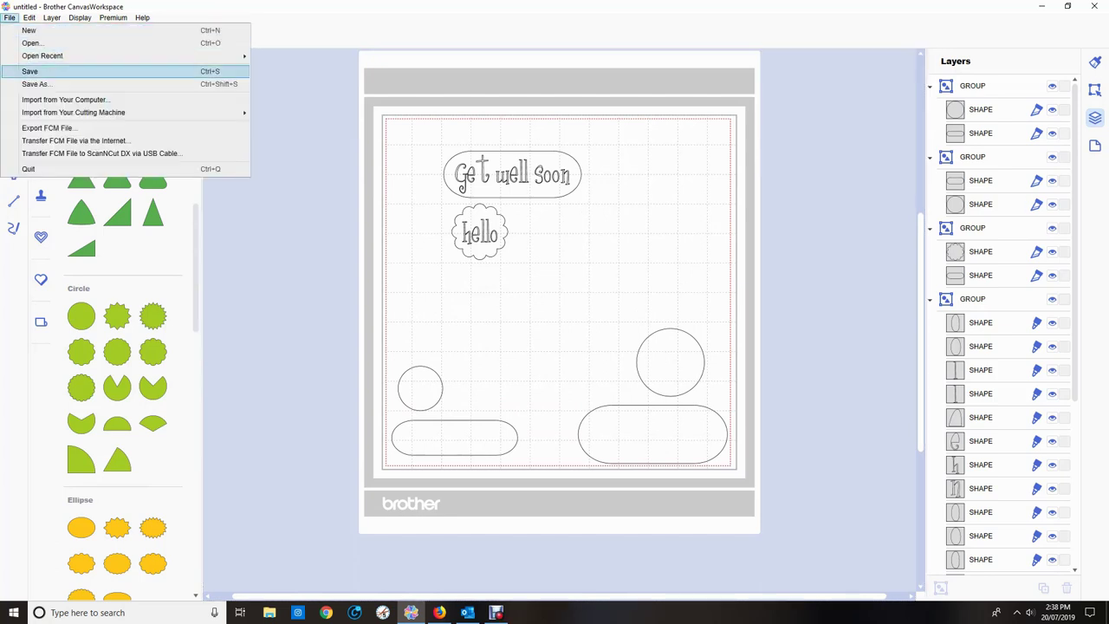
{"action": "left_click", "coordinate": [28, 31]}
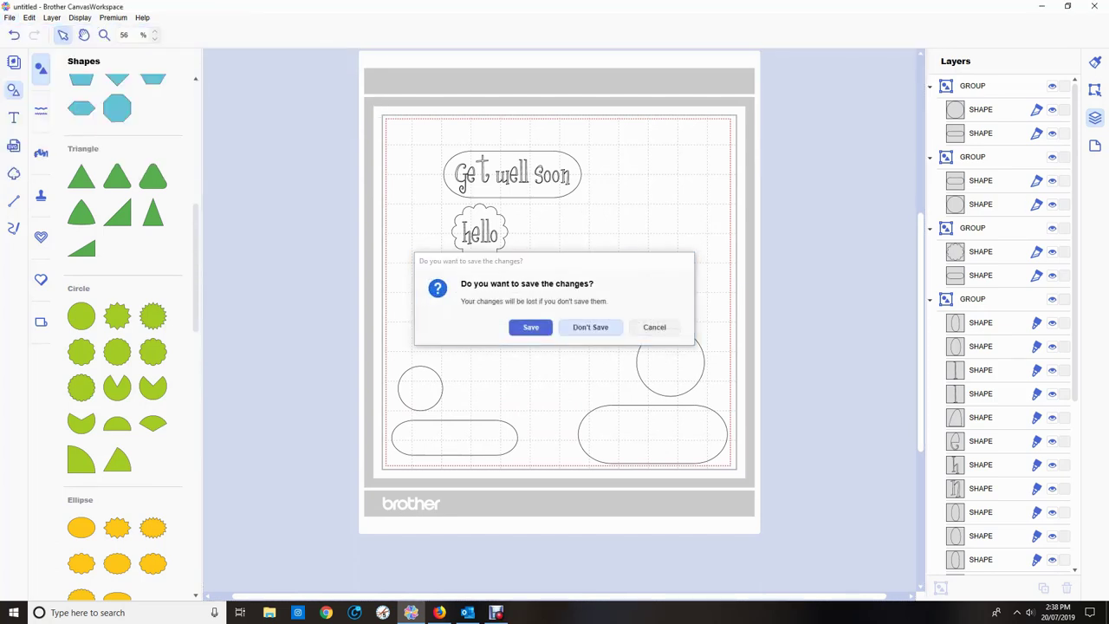
{"action": "left_click", "coordinate": [590, 326]}
{"action": "left_click", "coordinate": [9, 17]}
{"action": "mouse_move", "coordinate": [73, 112]}
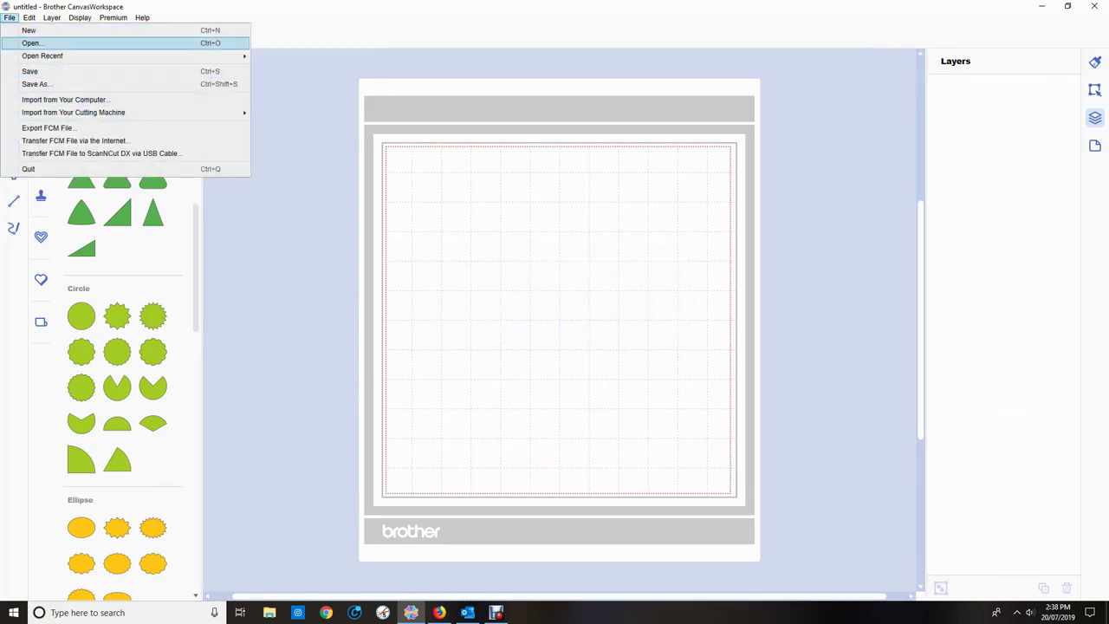
{"action": "left_click", "coordinate": [30, 42]}
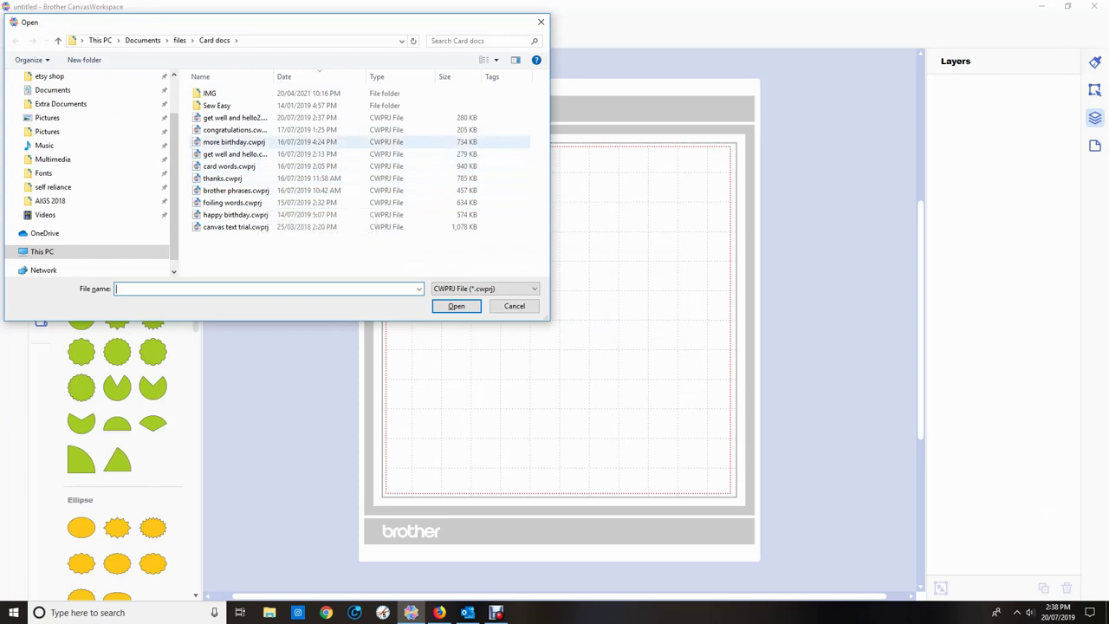
{"action": "double_click", "coordinate": [234, 117]}
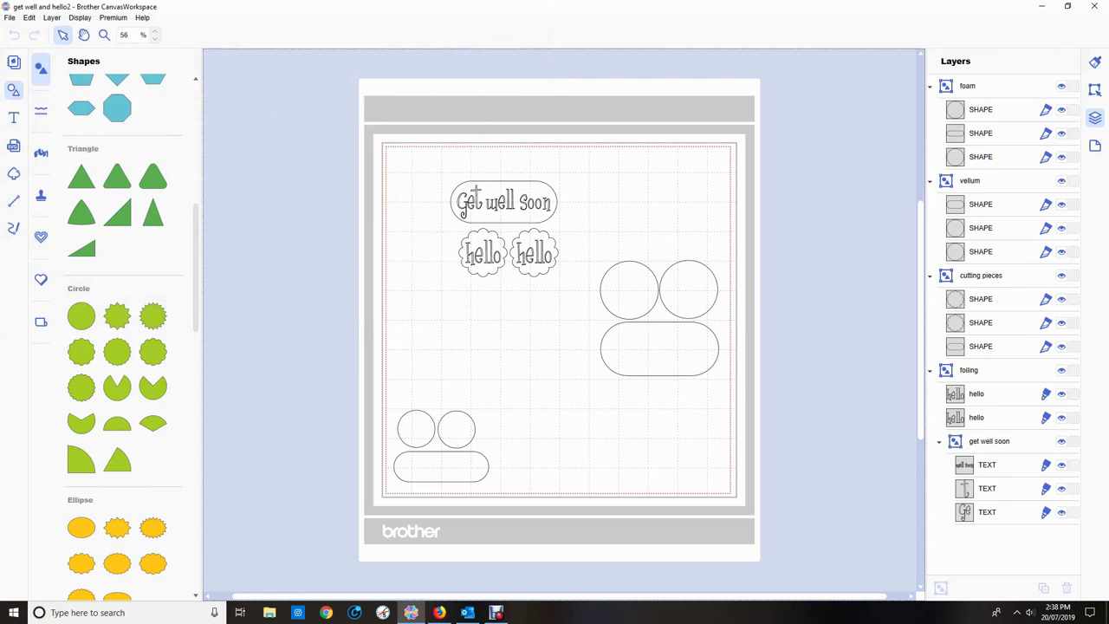
Collapse the foam, vellum, cutting pieces and foiling groups in the layer list.
{"action": "left_click", "coordinate": [931, 87]}
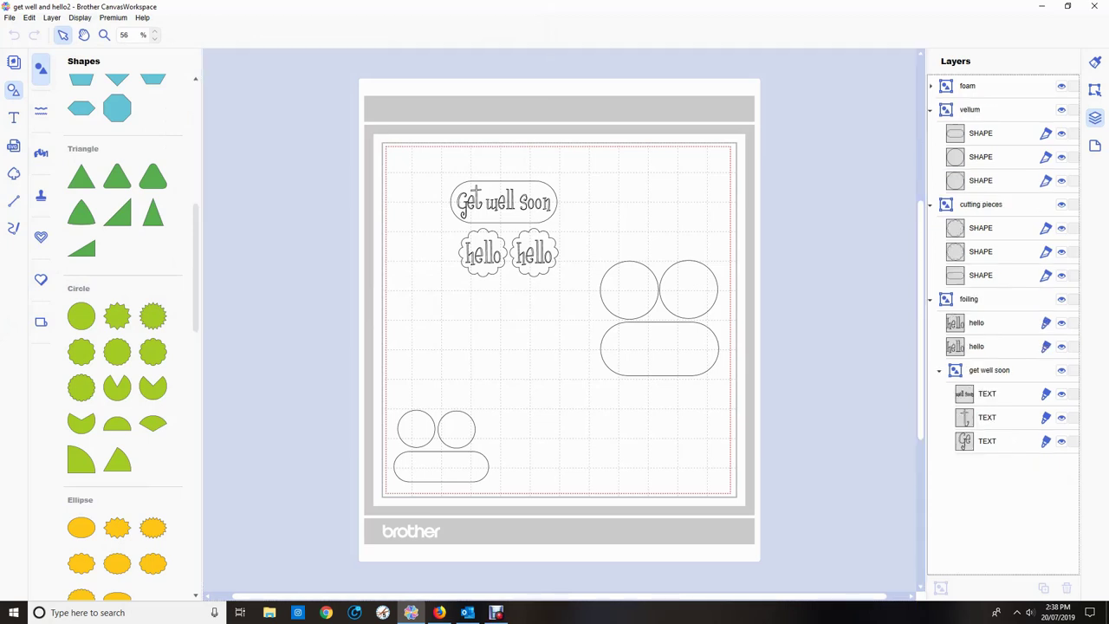
{"action": "left_click", "coordinate": [929, 109]}
{"action": "left_click", "coordinate": [929, 132]}
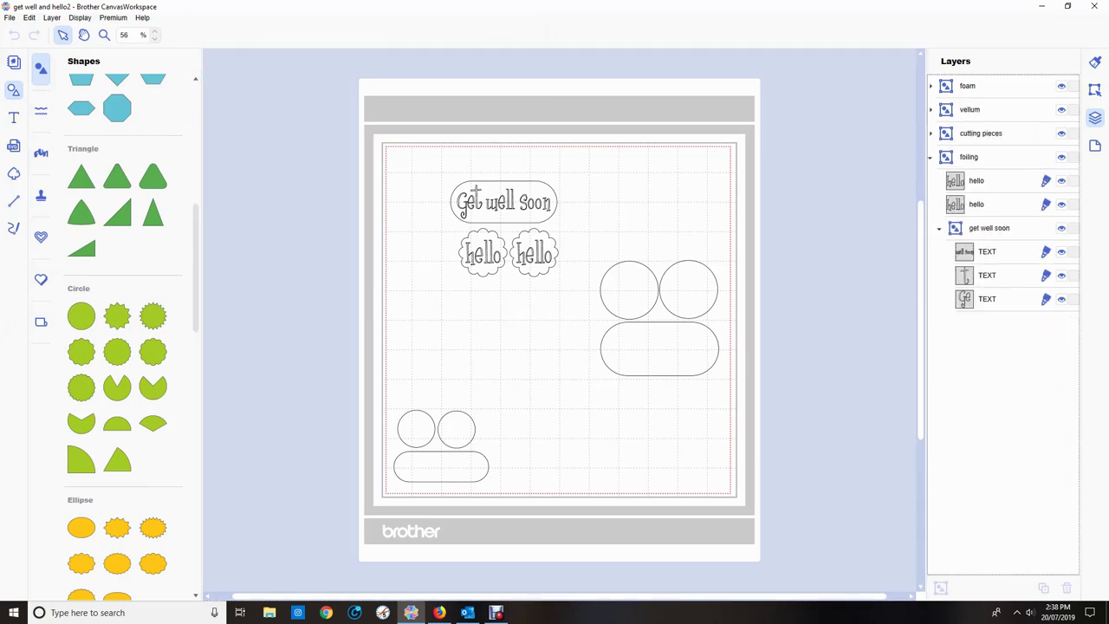
{"action": "left_click", "coordinate": [930, 157]}
{"action": "left_click", "coordinate": [554, 346]}
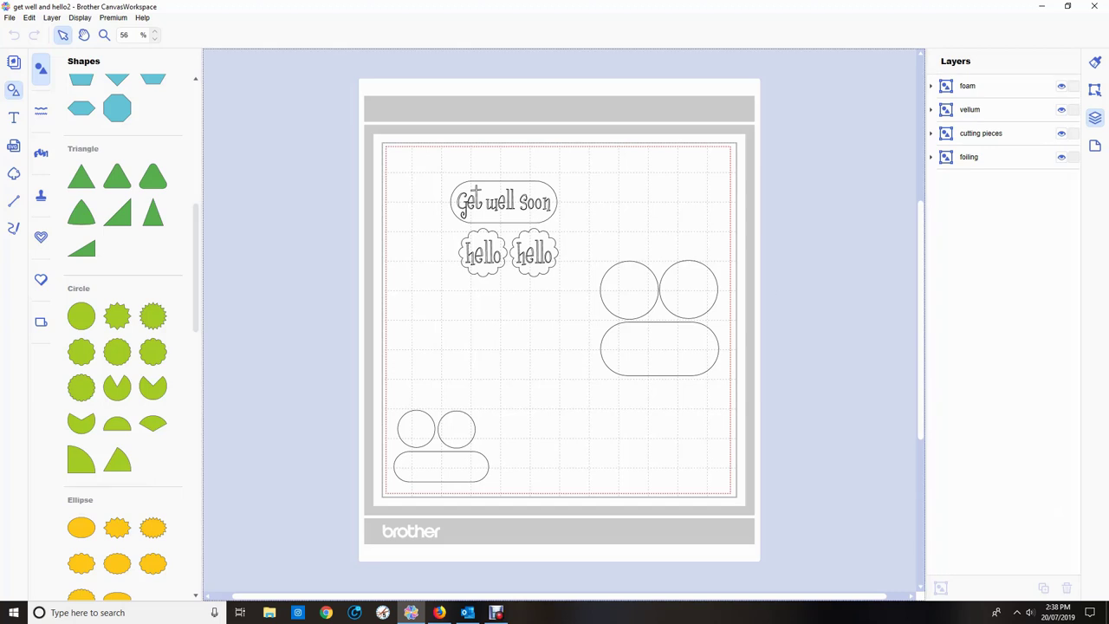
Hide the cutting pieces, vellum and foam groups and transfer the foiling group as an FCM file via the internet.
{"action": "left_click", "coordinate": [1061, 132]}
{"action": "left_click", "coordinate": [1060, 110]}
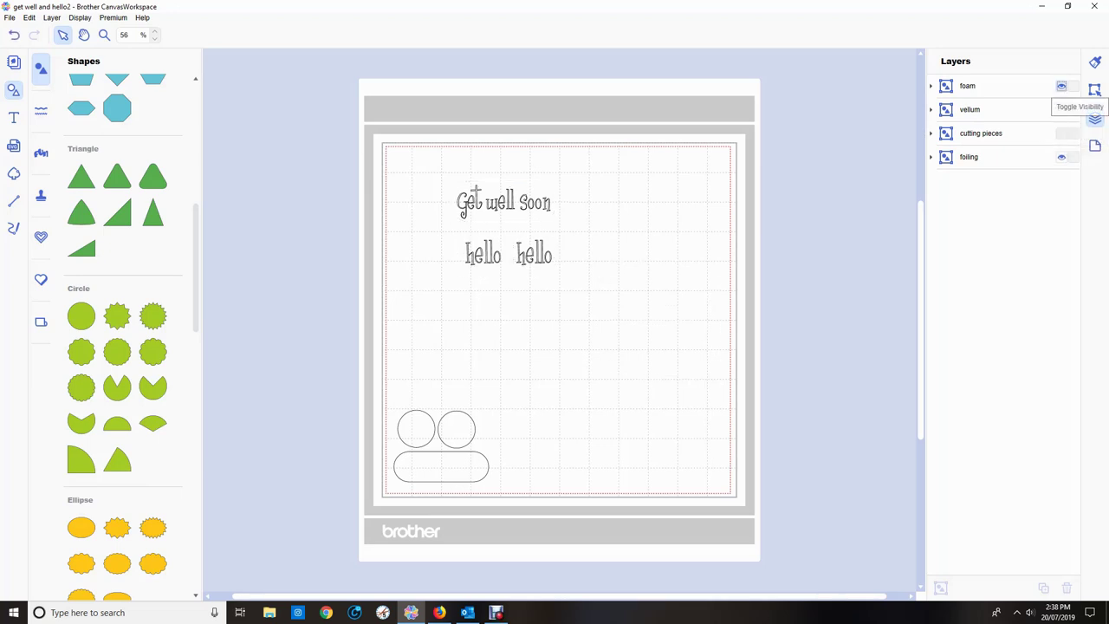
{"action": "left_click", "coordinate": [1060, 86]}
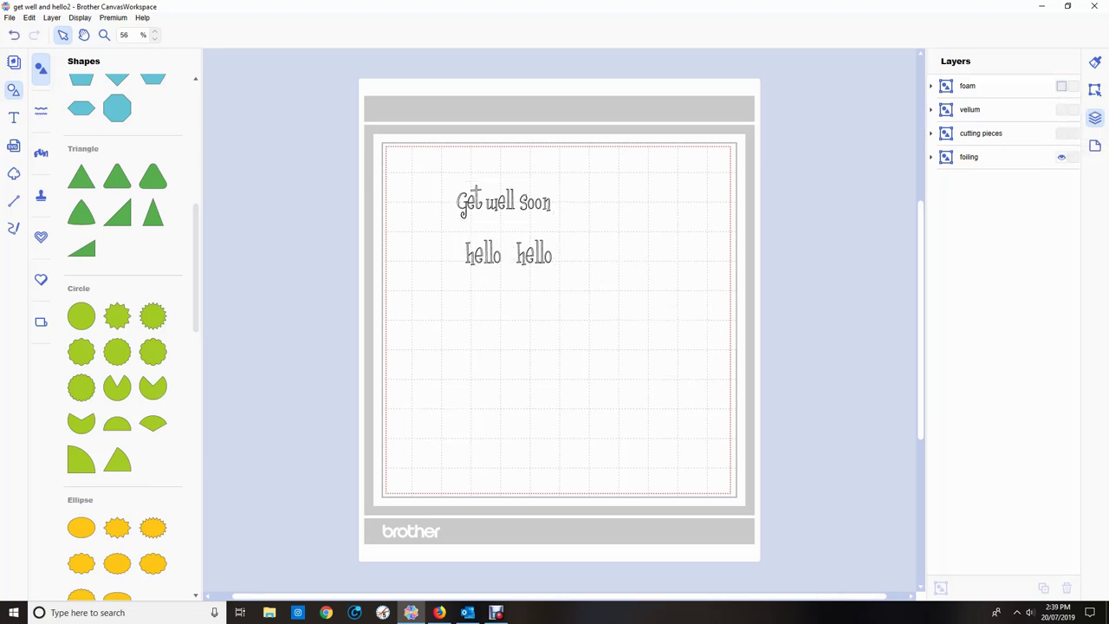
{"action": "left_click", "coordinate": [9, 17]}
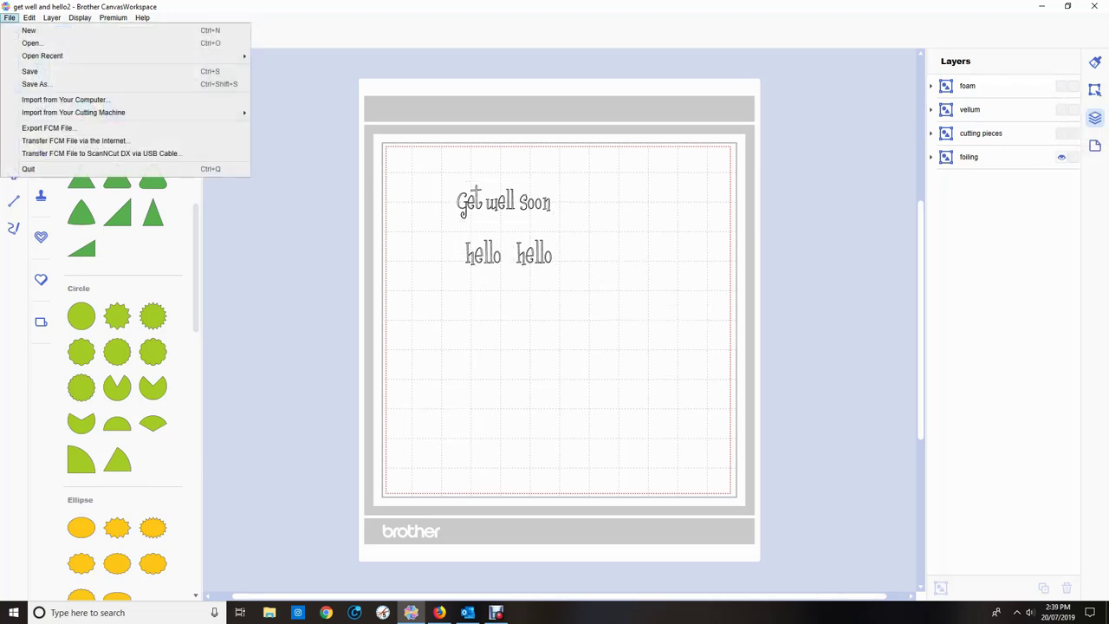
{"action": "left_click", "coordinate": [74, 140]}
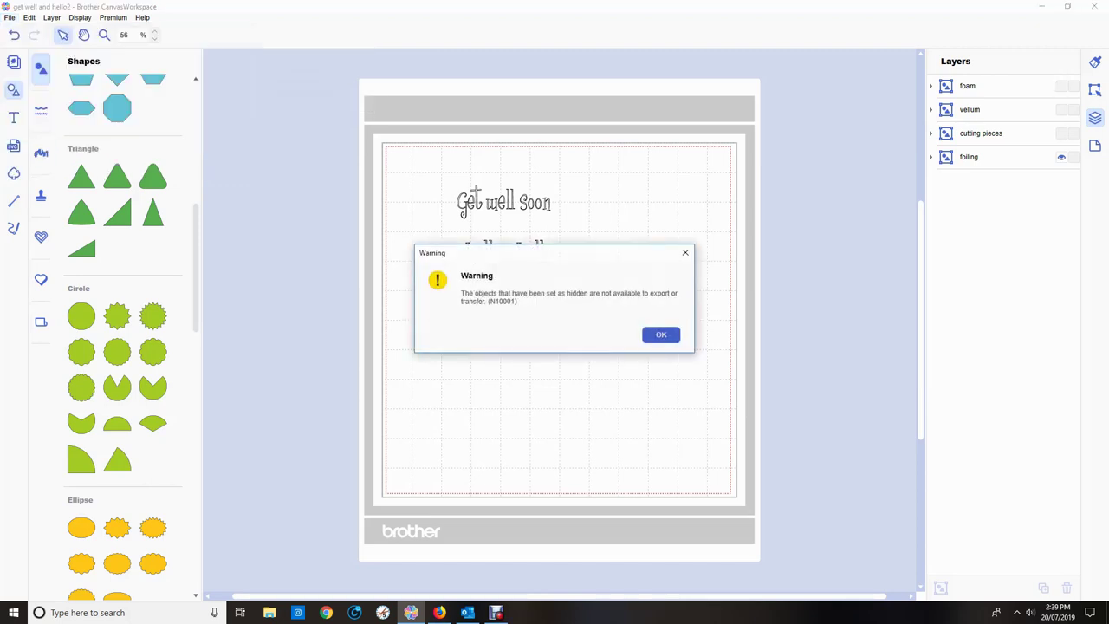
{"action": "left_click", "coordinate": [660, 334]}
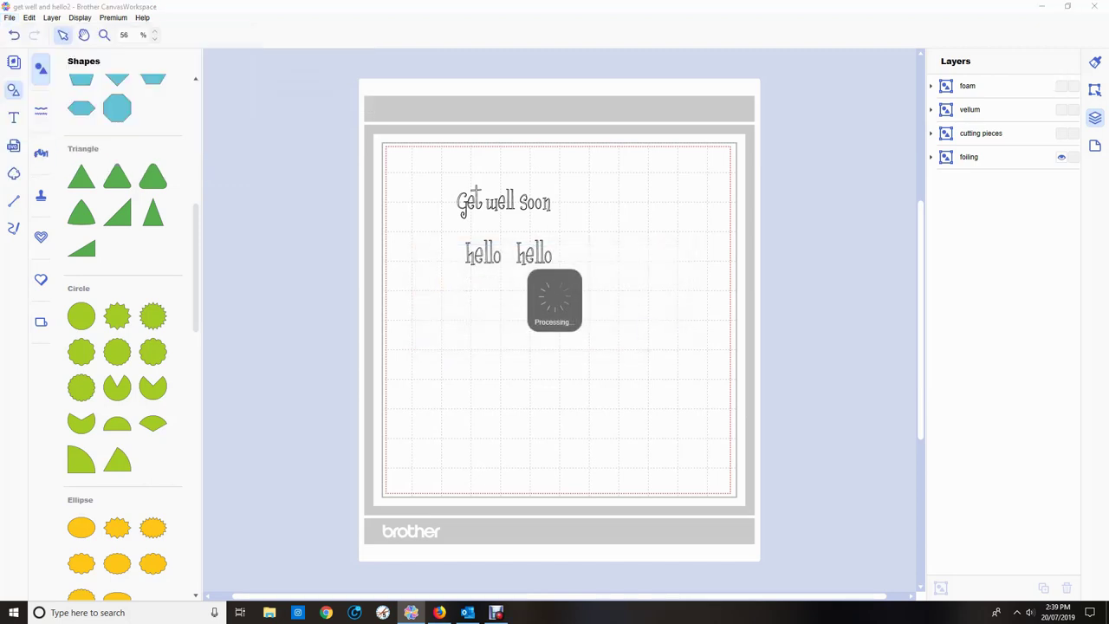
{"action": "left_click", "coordinate": [679, 333]}
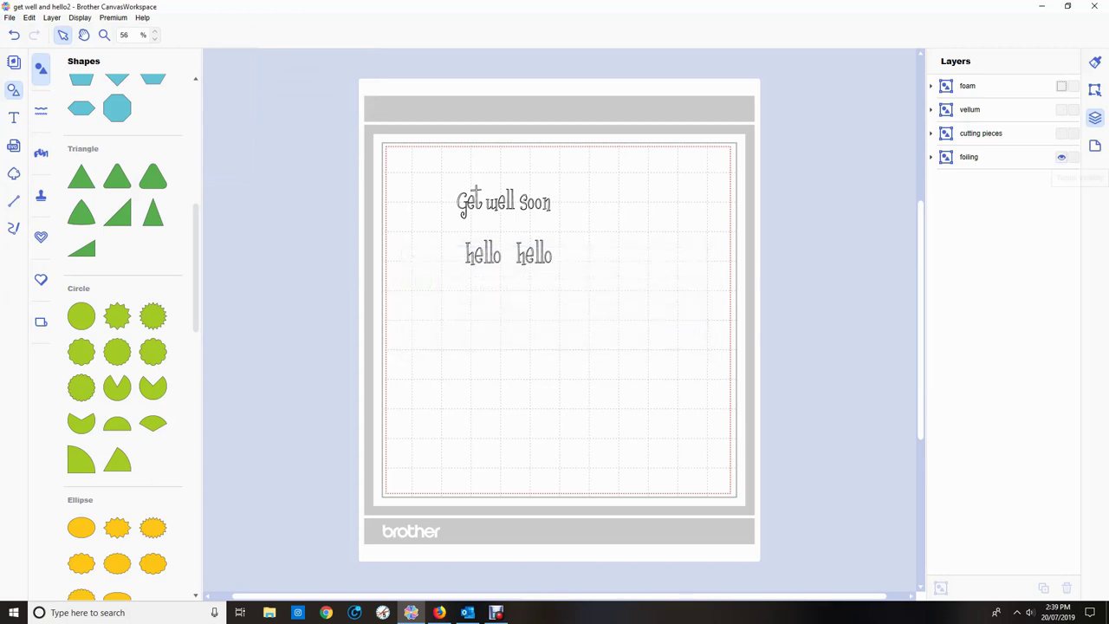
Hide the foiling group, show the cutting pieces group, and transfer it as an FCM file via the internet.
{"action": "left_click", "coordinate": [1061, 156]}
{"action": "left_click", "coordinate": [1061, 134]}
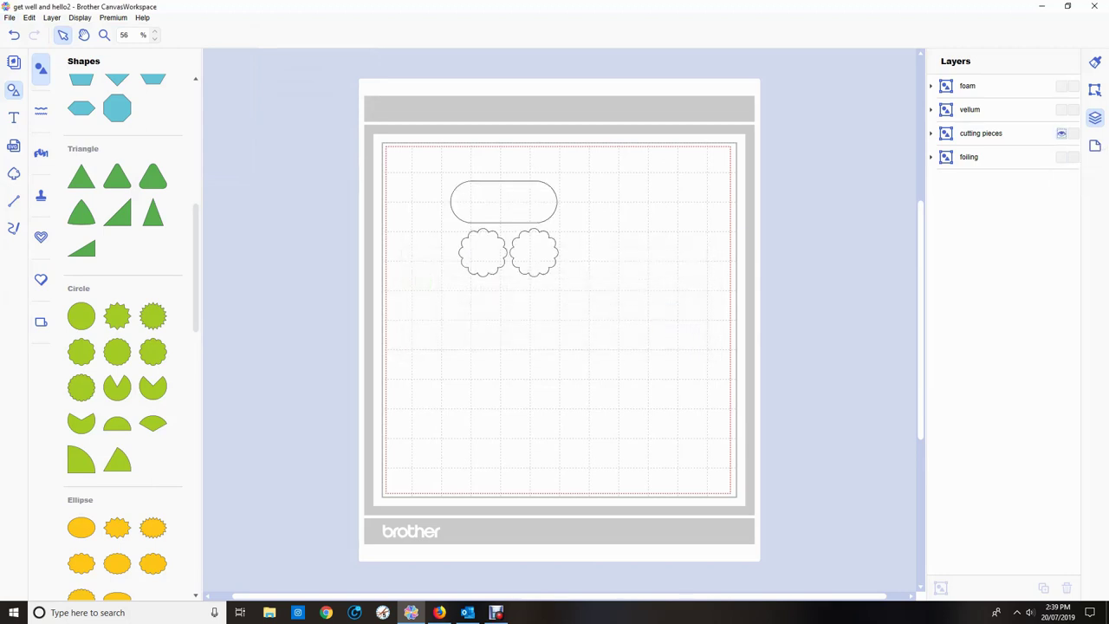
{"action": "left_click", "coordinate": [10, 17]}
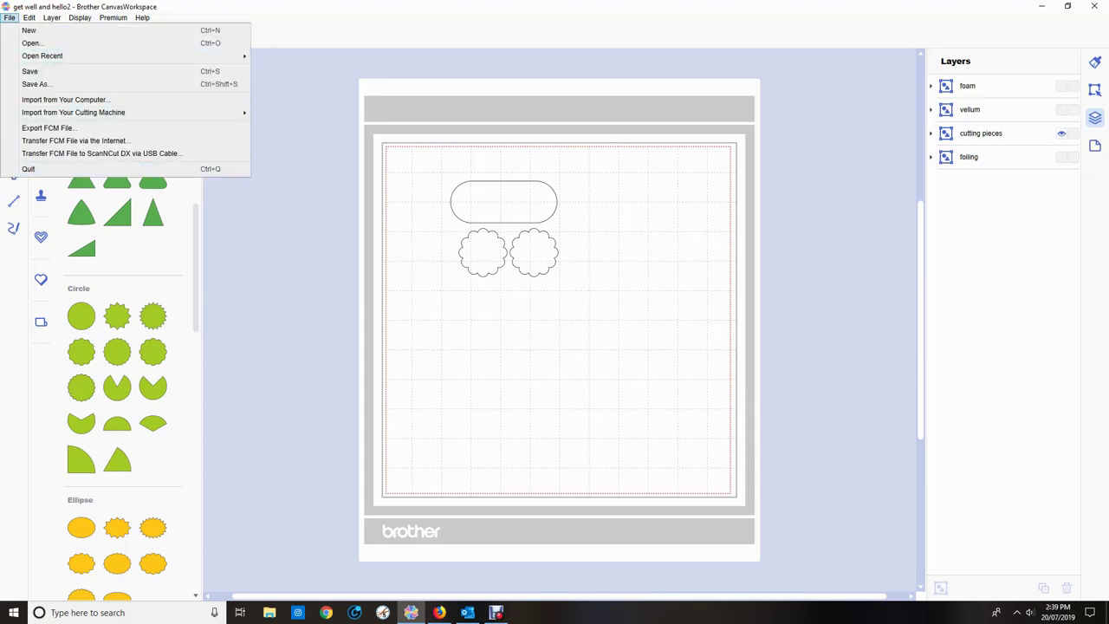
{"action": "left_click", "coordinate": [95, 141]}
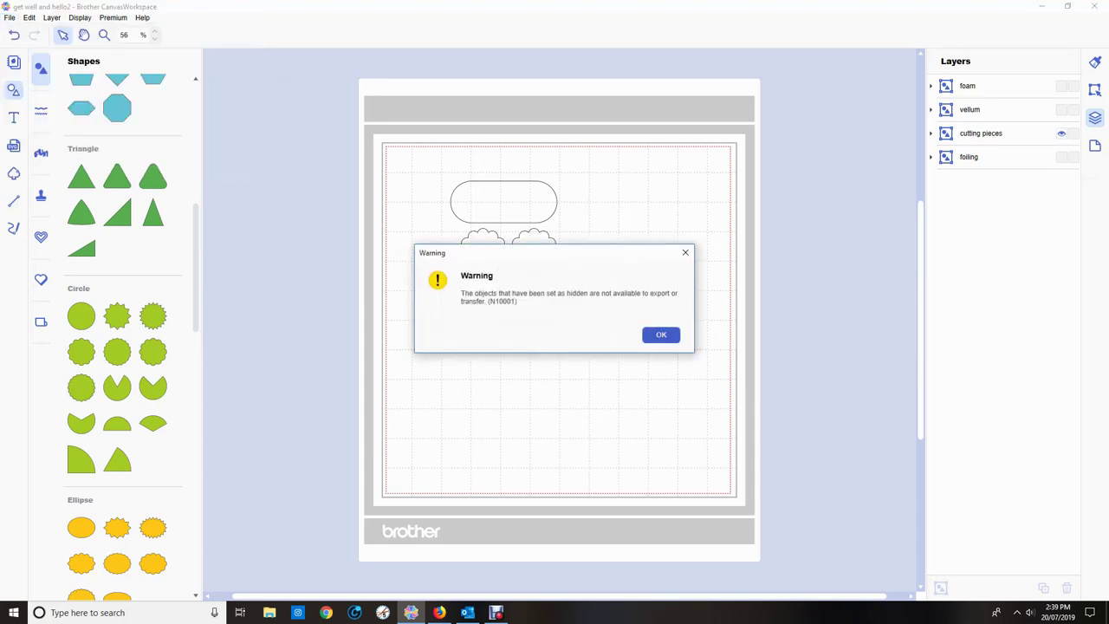
{"action": "key", "text": "Return"}
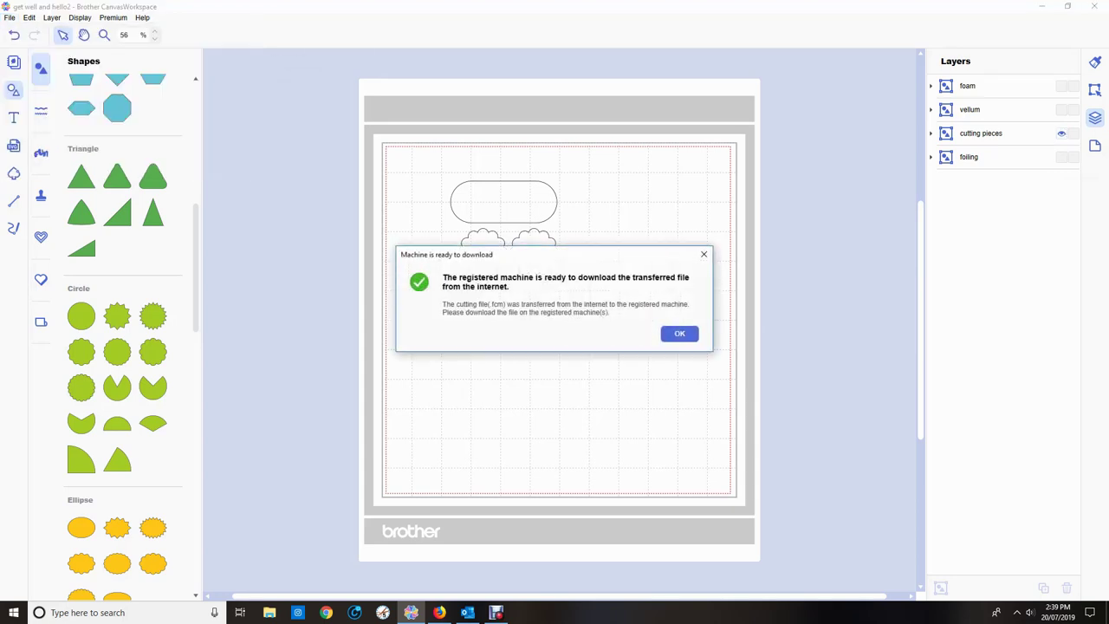
{"action": "key", "text": "Return"}
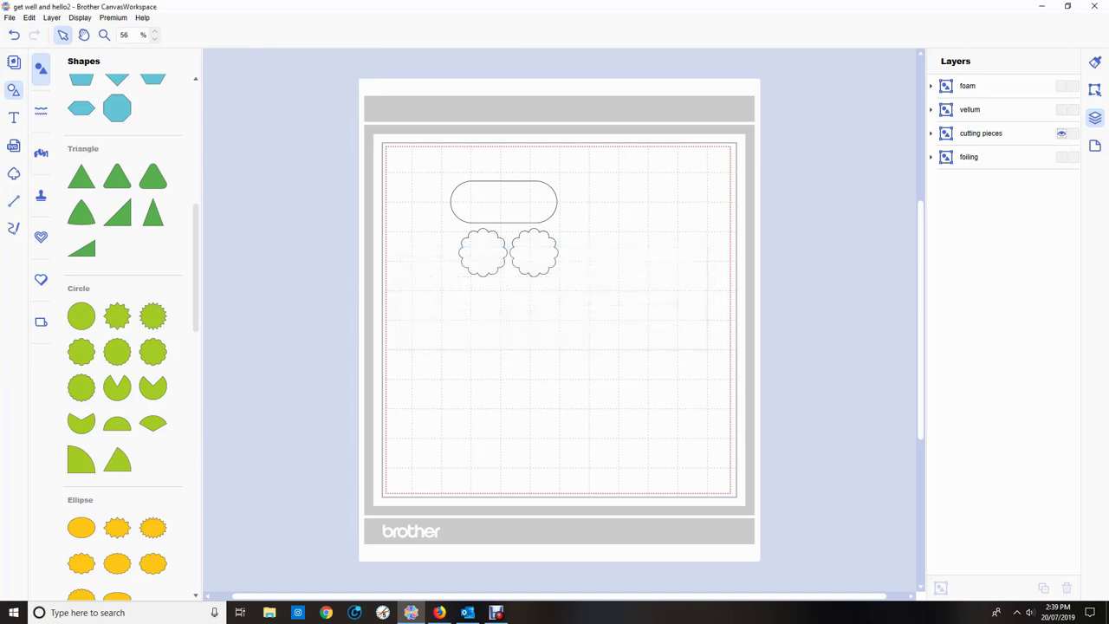
Switch visibility from the cutting pieces group to the vellum group and move the vellum shapes to the mat's upper-left corner.
{"action": "left_click", "coordinate": [1061, 133]}
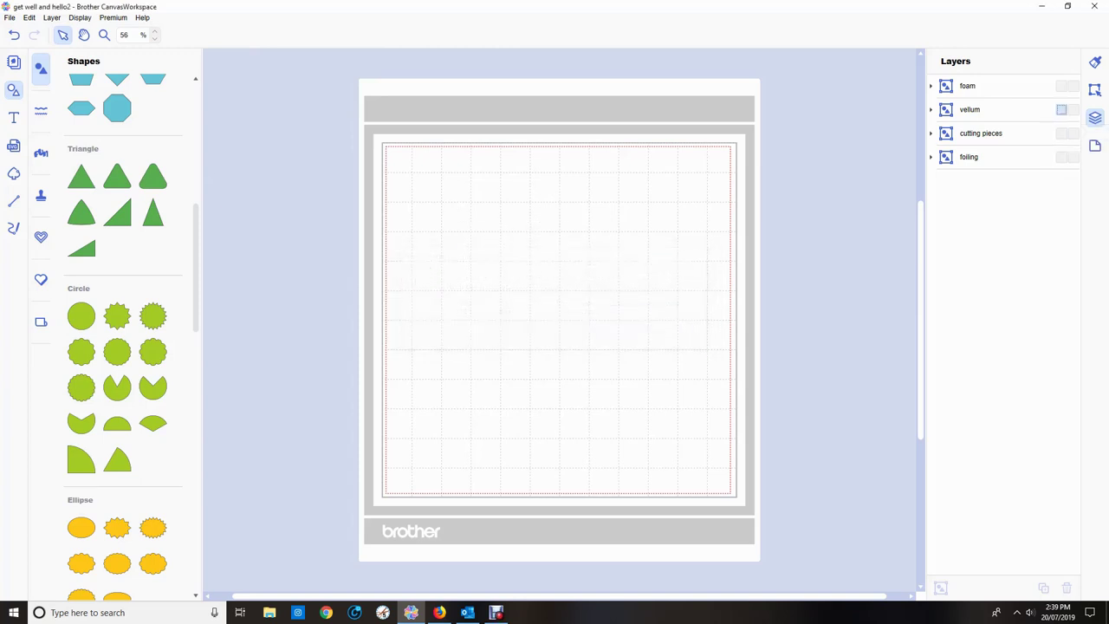
{"action": "left_click", "coordinate": [1061, 110]}
{"action": "left_click_drag", "start_coordinate": [565, 226], "coordinate": [739, 331]}
{"action": "left_click_drag", "start_coordinate": [660, 321], "coordinate": [453, 210]}
{"action": "key", "text": "alt"}
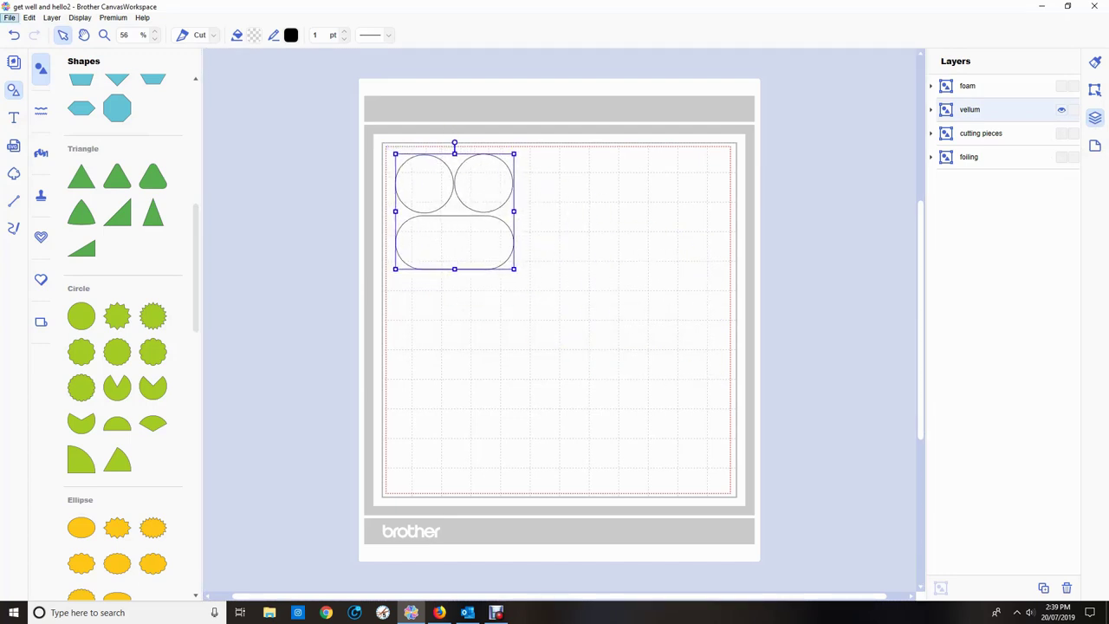
Transfer the vellum group as an FCM file via the internet, and undo the move of its shapes.
{"action": "left_click", "coordinate": [9, 17]}
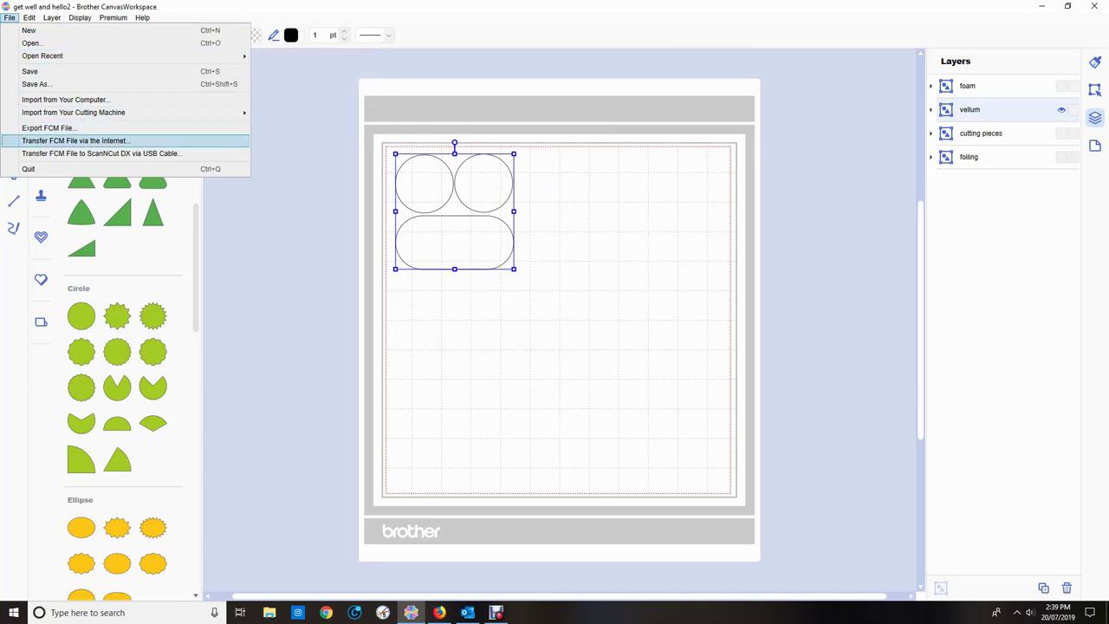
{"action": "left_click", "coordinate": [76, 141]}
{"action": "key", "text": "Return"}
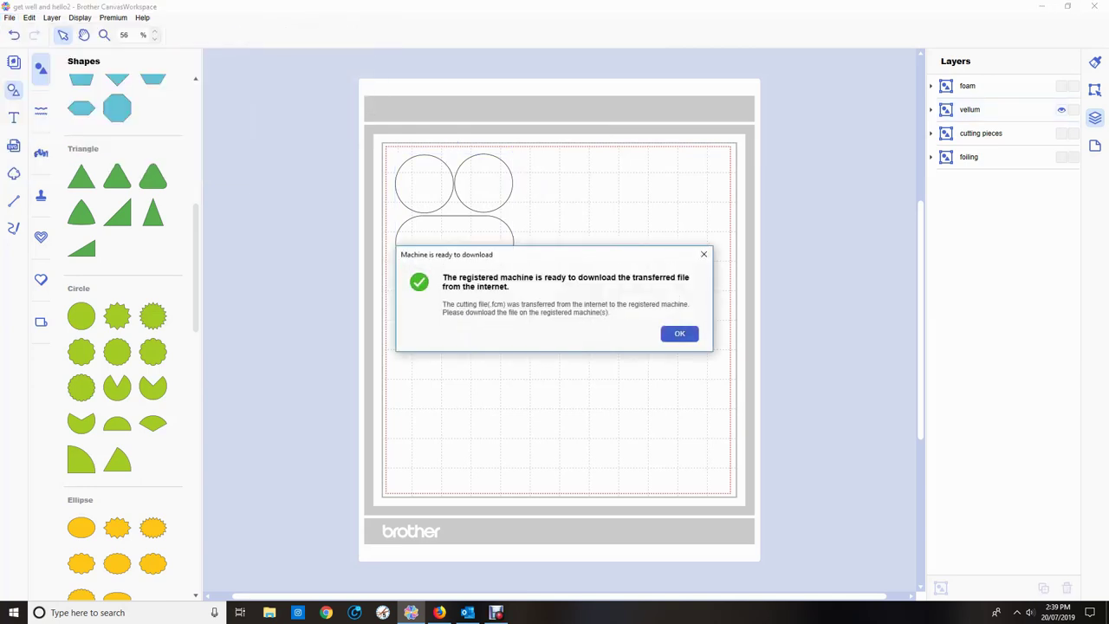
{"action": "key", "text": "Return"}
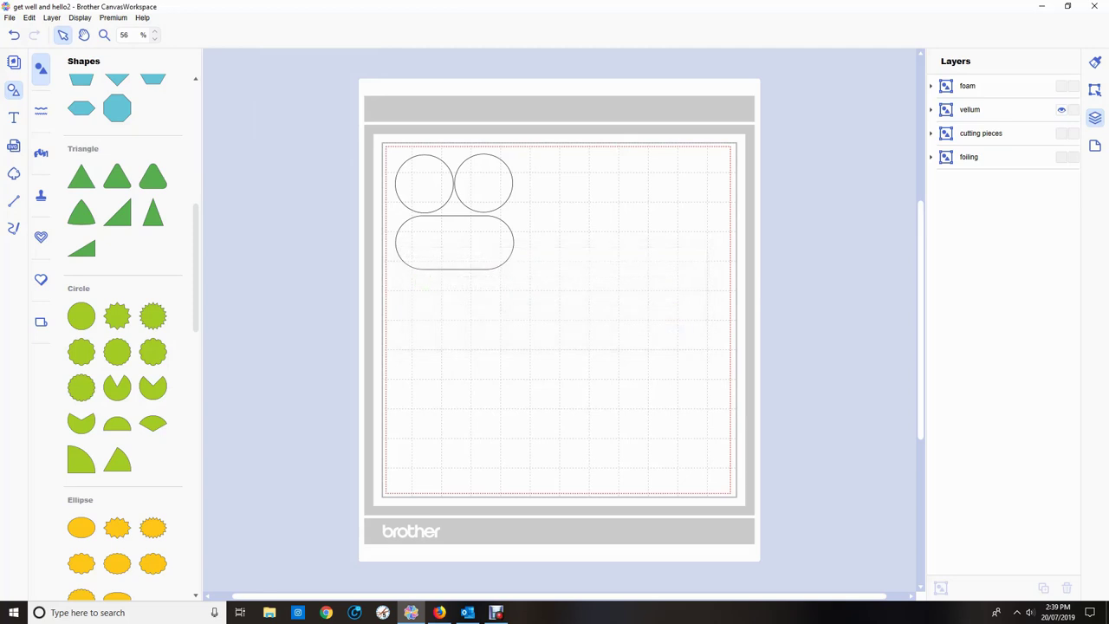
{"action": "key", "text": "ctrl+z"}
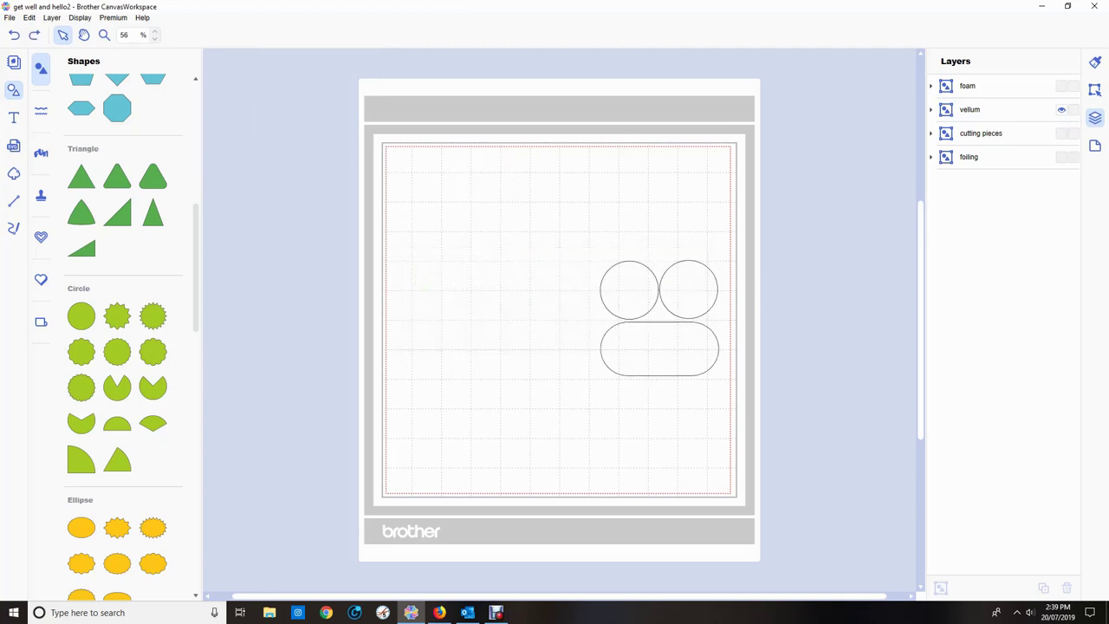
Hide the vellum group, show the foam group, and move the foam shapes near the mat's upper-left corner.
{"action": "left_click", "coordinate": [1061, 110]}
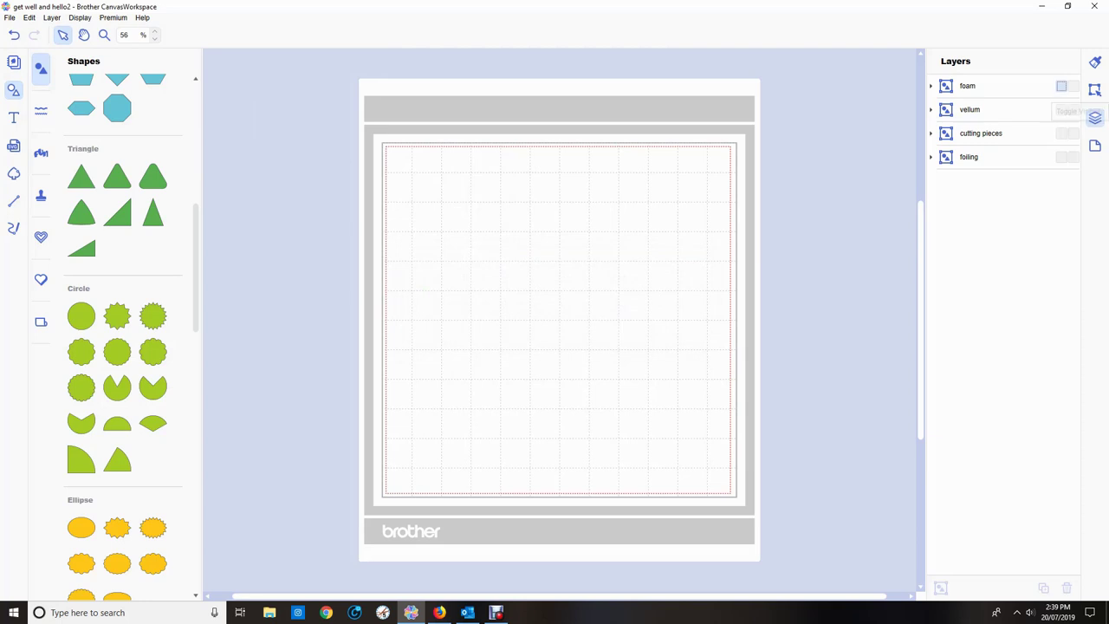
{"action": "left_click", "coordinate": [1061, 87]}
{"action": "left_click", "coordinate": [411, 420]}
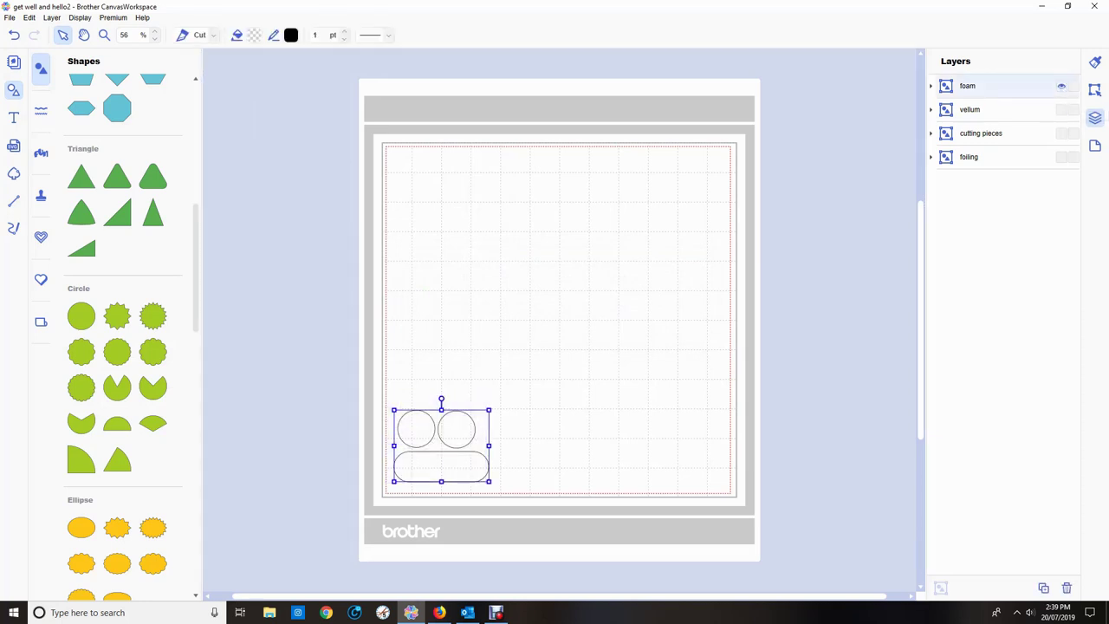
{"action": "left_click_drag", "start_coordinate": [412, 419], "coordinate": [465, 212]}
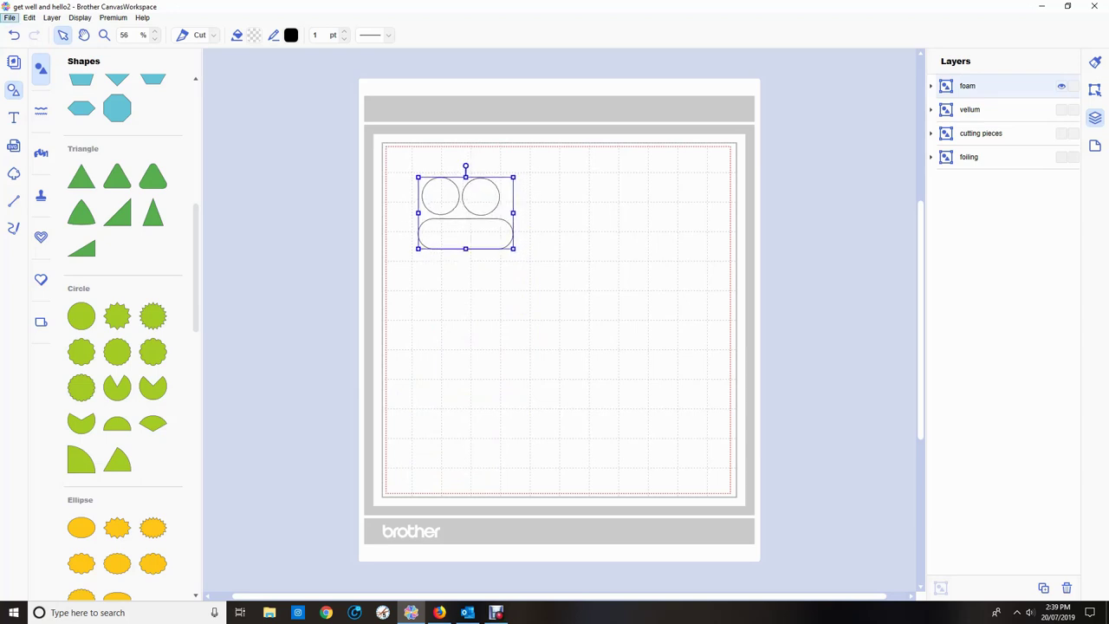
Transfer the foam group as an FCM file via the internet, and undo the moves of its shapes.
{"action": "left_click", "coordinate": [10, 17]}
{"action": "left_click", "coordinate": [74, 140]}
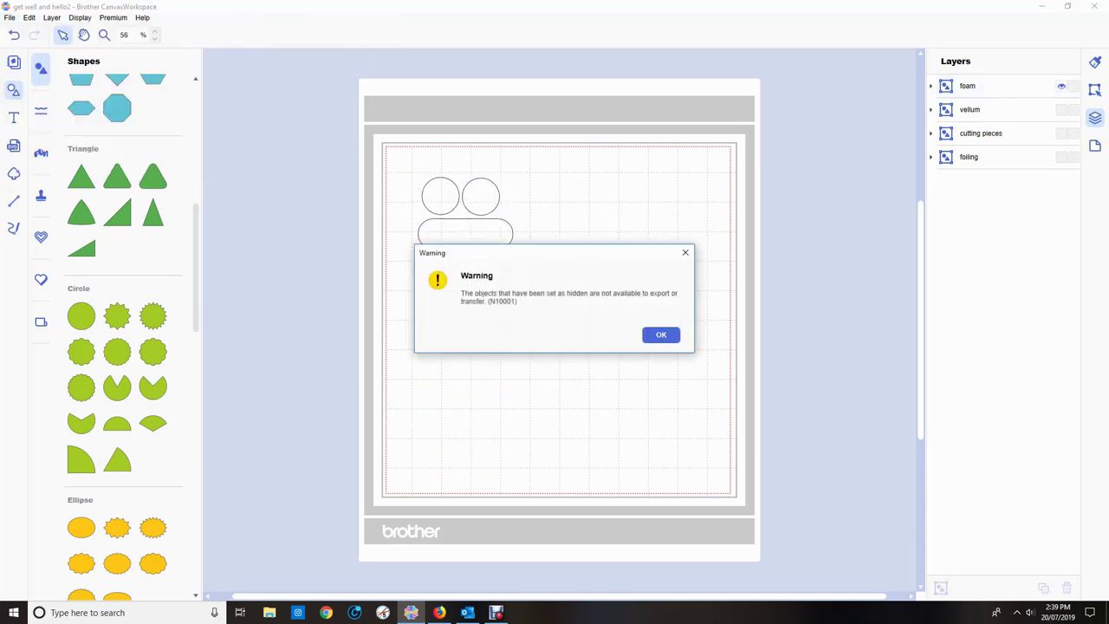
{"action": "key", "text": "Return"}
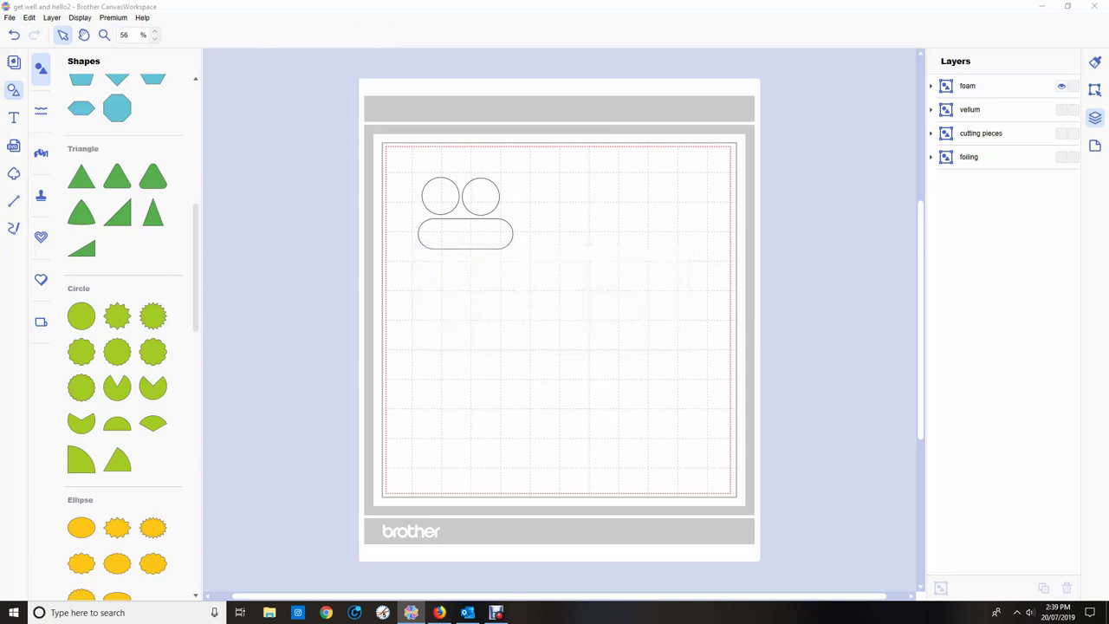
{"action": "key", "text": "Return"}
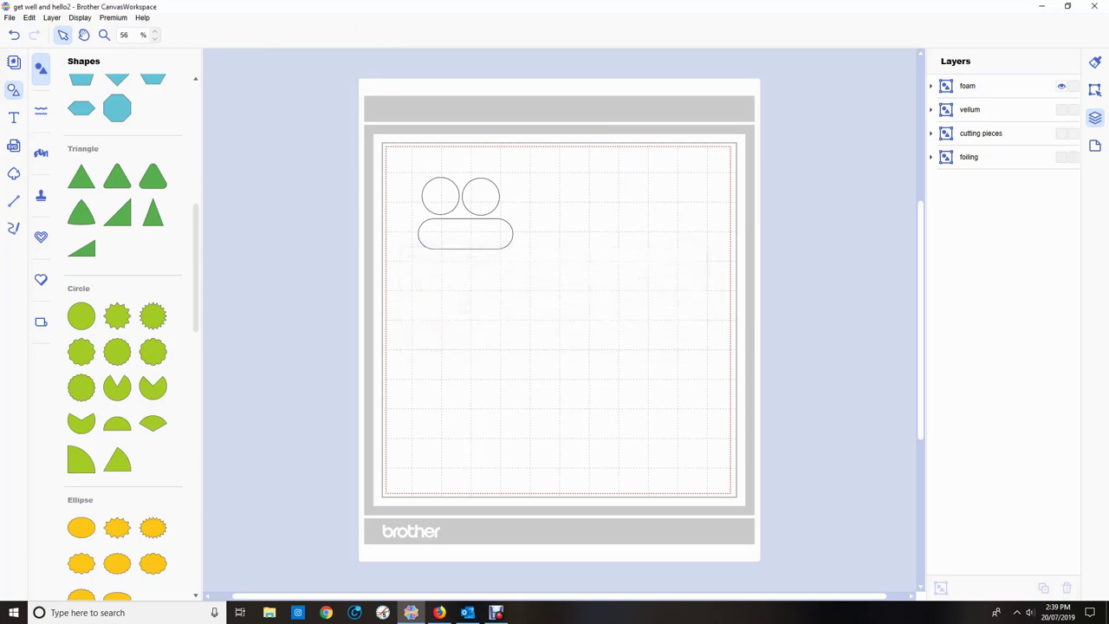
{"action": "key", "text": "ctrl+z"}
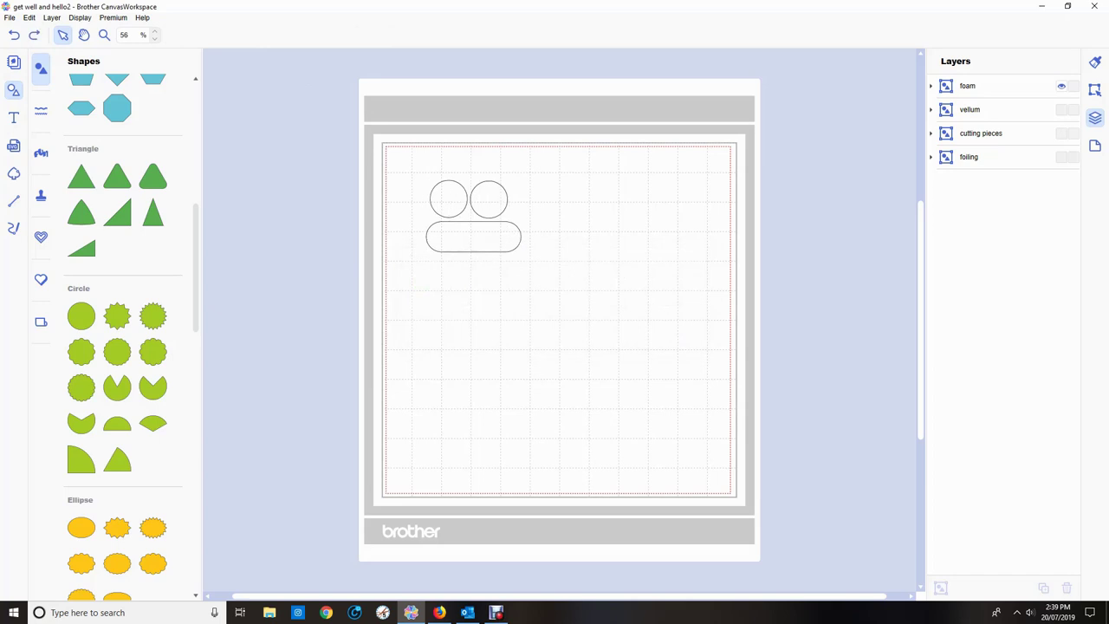
{"action": "key", "text": "ctrl+z"}
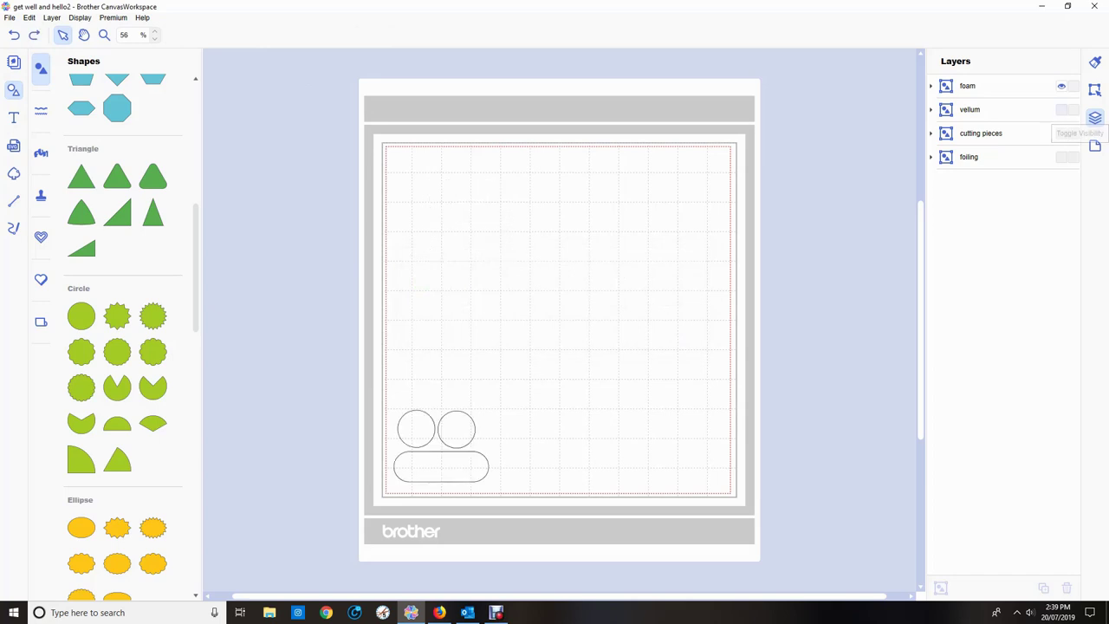
Show the vellum, cutting pieces and foiling groups again alongside the foam group, and clear the selection.
{"action": "left_click", "coordinate": [1061, 109]}
{"action": "left_click", "coordinate": [1061, 132]}
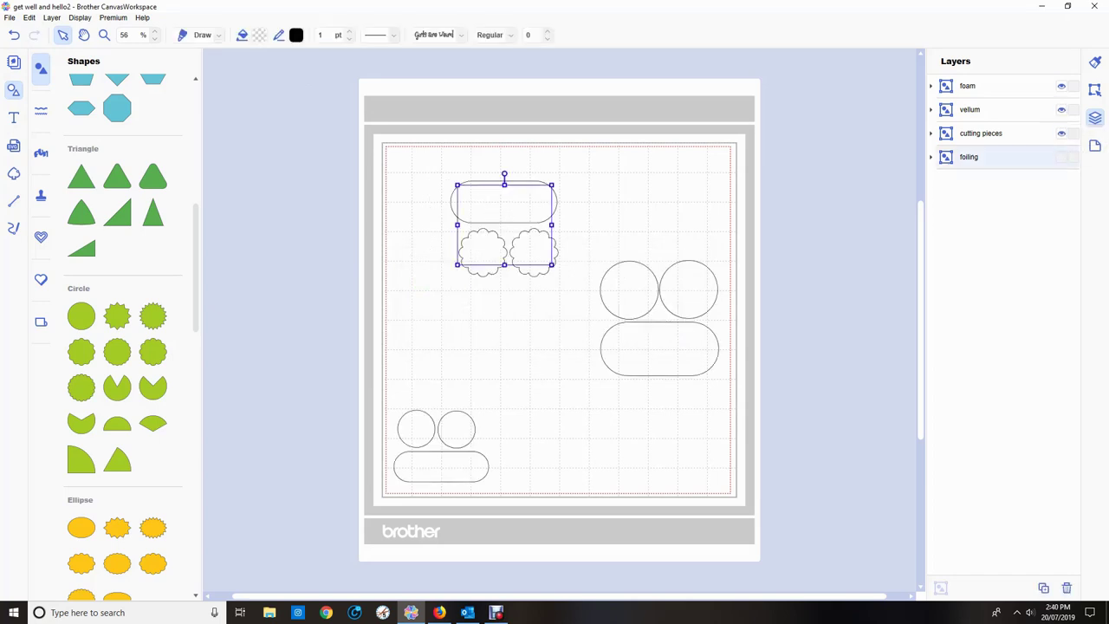
{"action": "left_click", "coordinate": [1061, 156]}
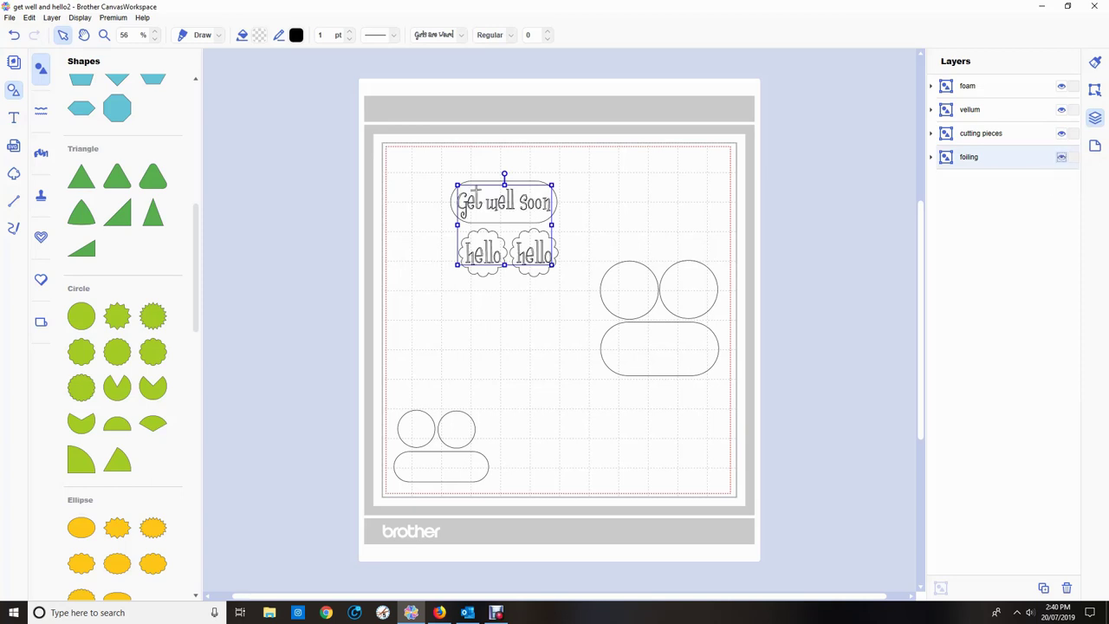
{"action": "left_click", "coordinate": [827, 234]}
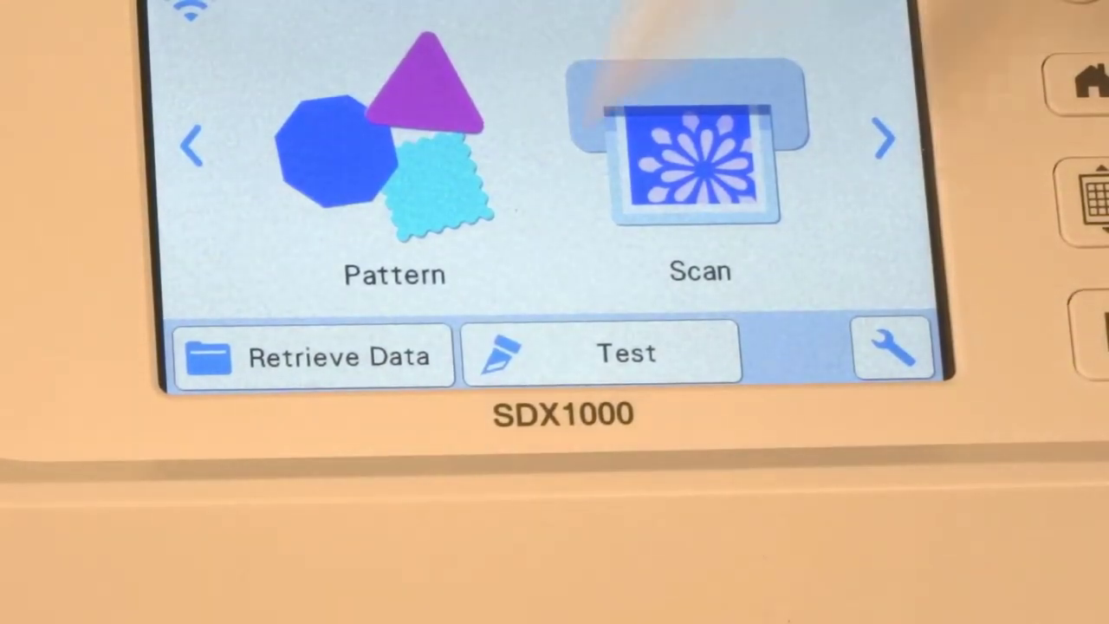
Switch to the SDX1000 machine, retrieve the wirelessly transferred foiling sentiments, and turn Fill on for the lettering.
{"action": "left_click", "coordinate": [329, 355]}
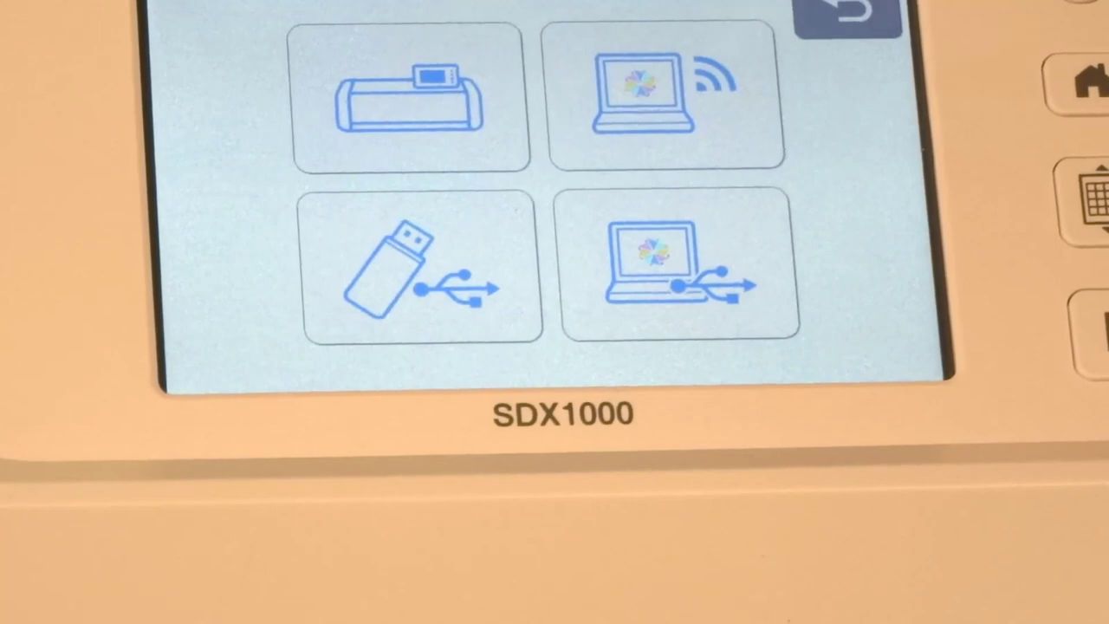
{"action": "left_click", "coordinate": [698, 50]}
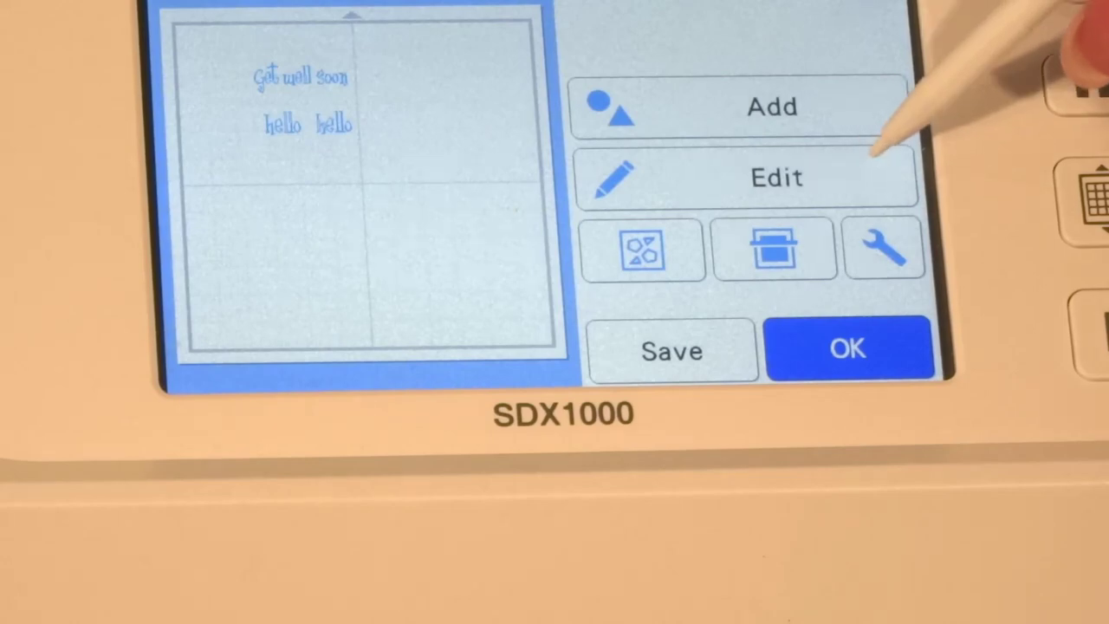
{"action": "left_click", "coordinate": [875, 175]}
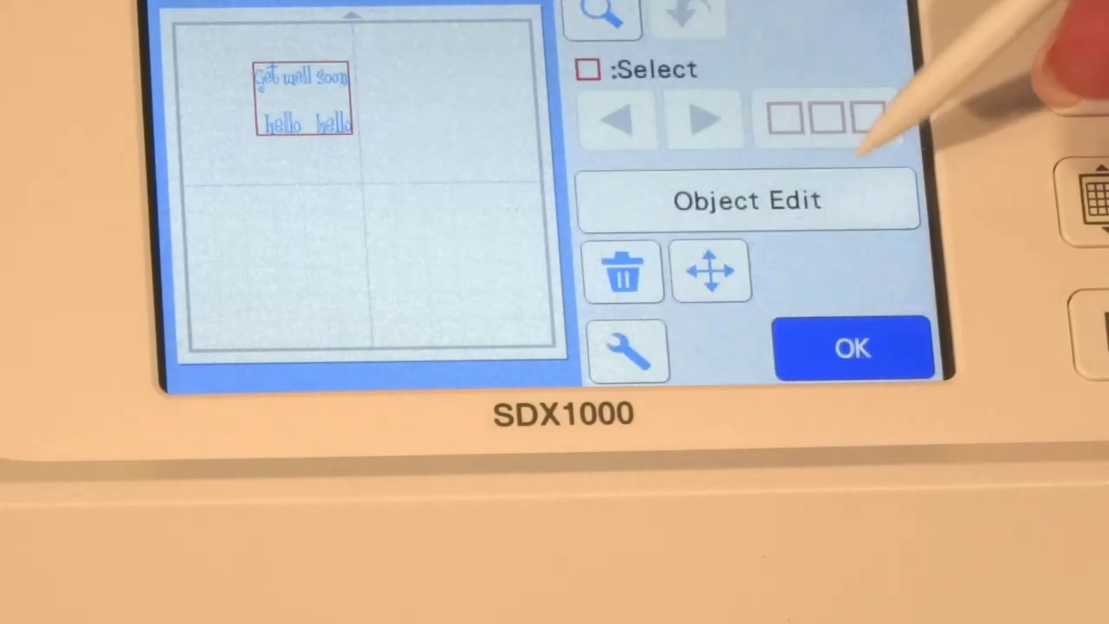
{"action": "left_click", "coordinate": [746, 200]}
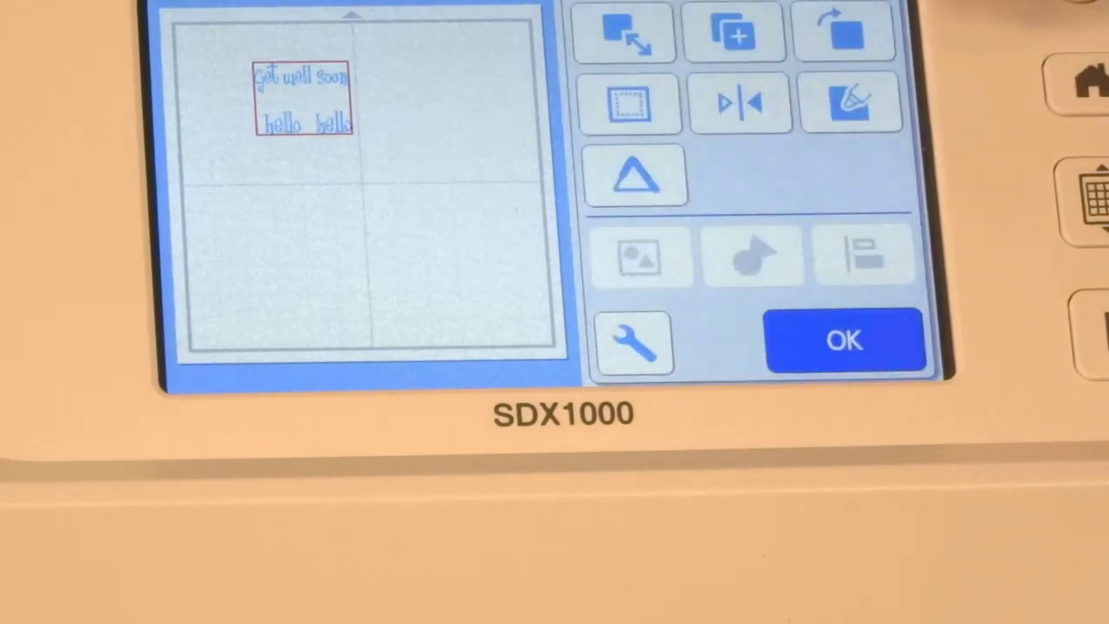
{"action": "left_click", "coordinate": [849, 102]}
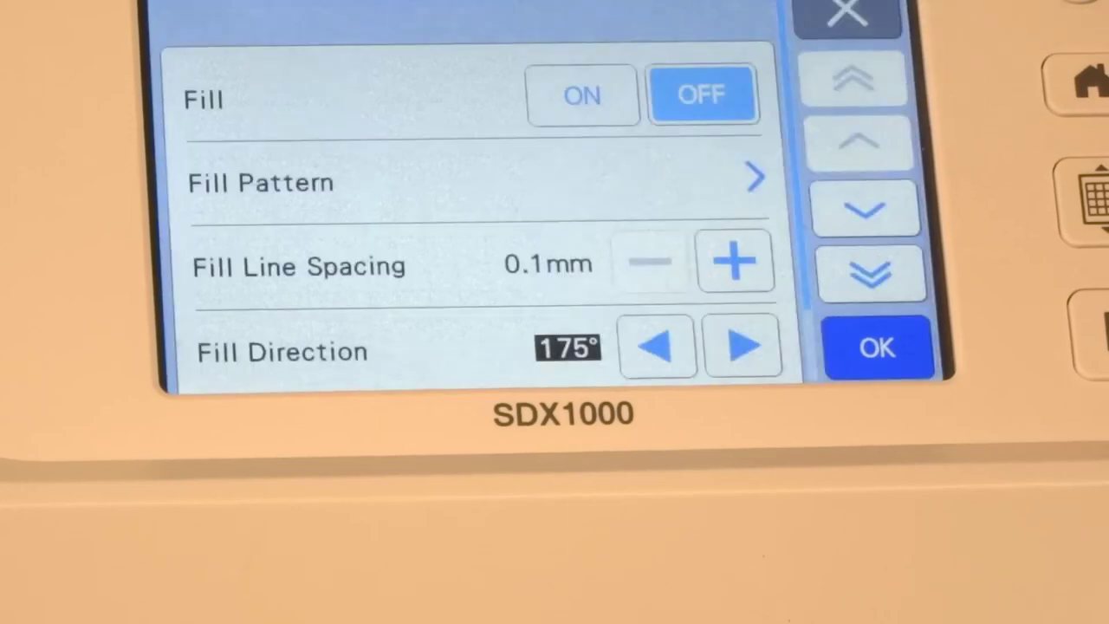
{"action": "left_click", "coordinate": [598, 91]}
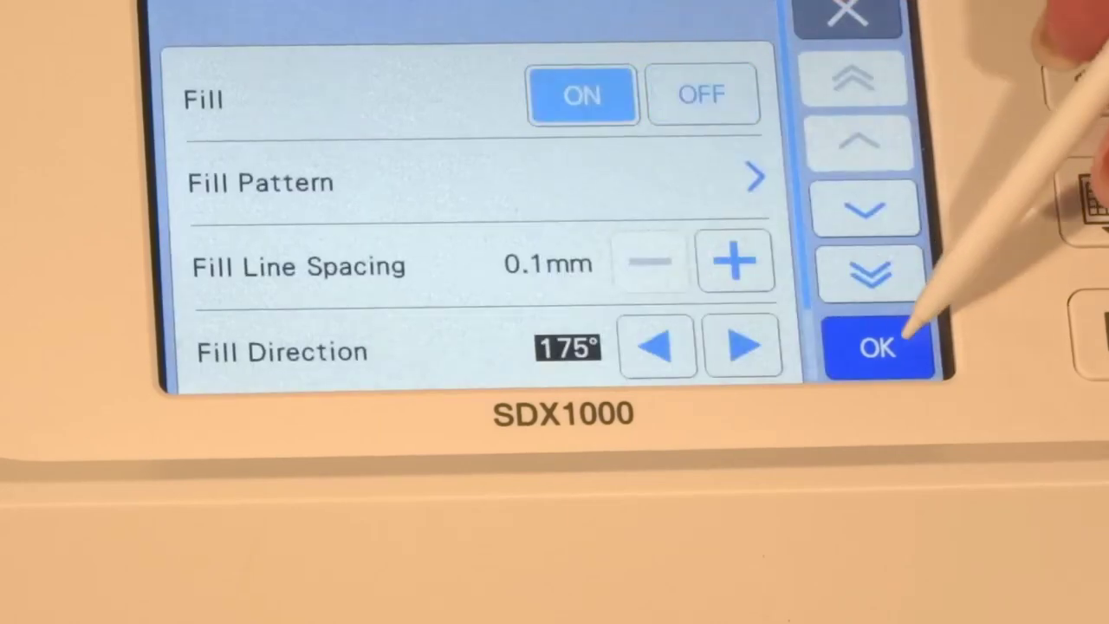
{"action": "left_click", "coordinate": [892, 342]}
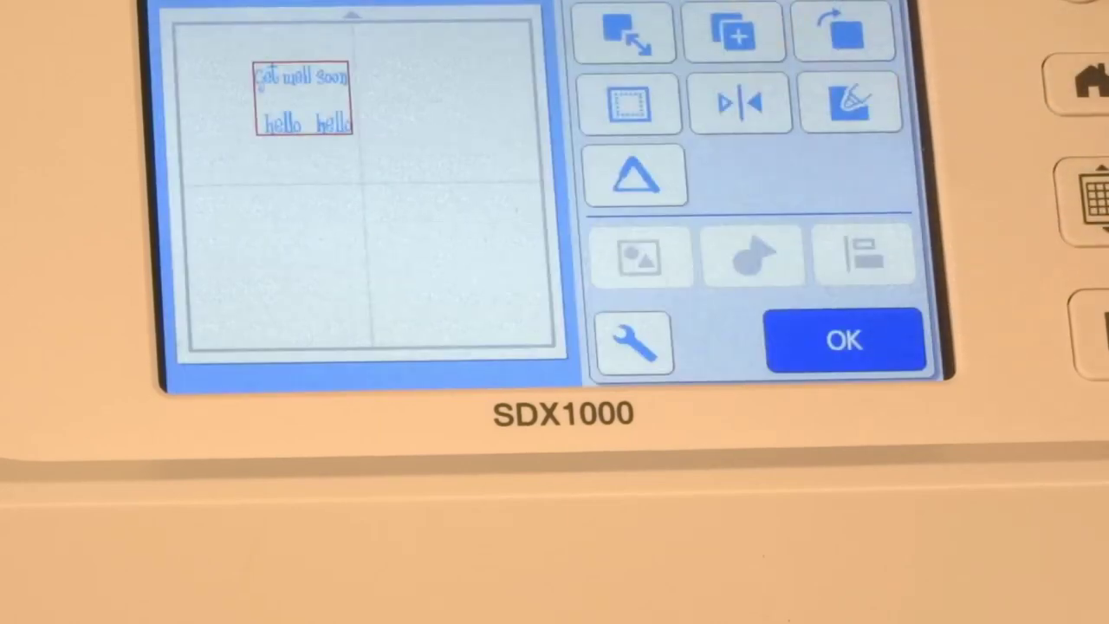
{"action": "left_click", "coordinate": [892, 340]}
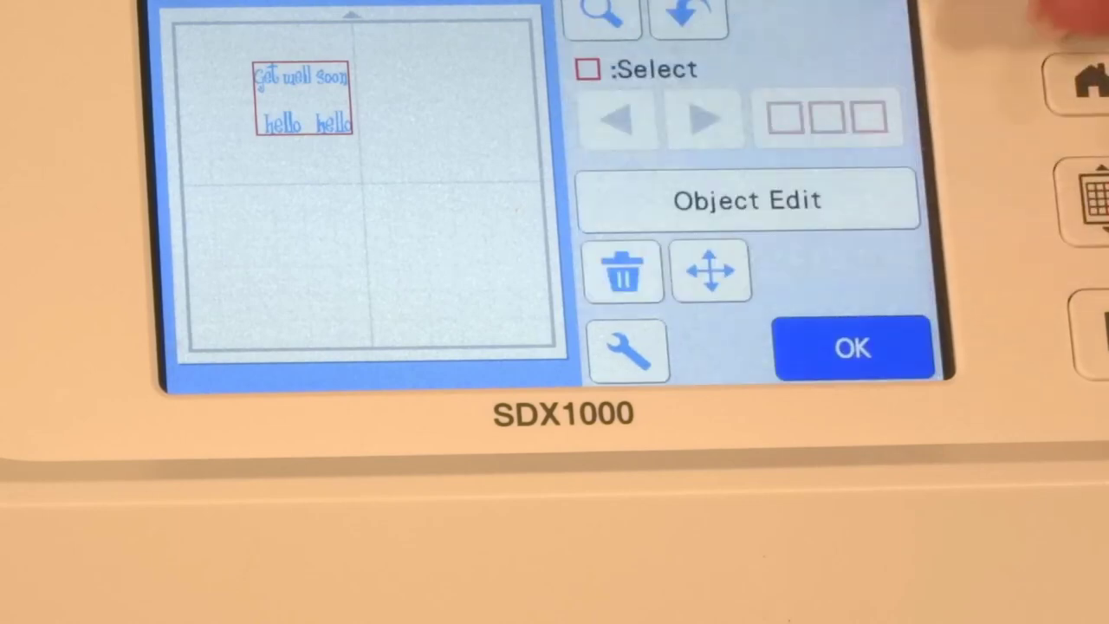
Inspect the filled "Get well soon" lettering at 400% magnification, and accept the edited foiling layout.
{"action": "left_click", "coordinate": [602, 12]}
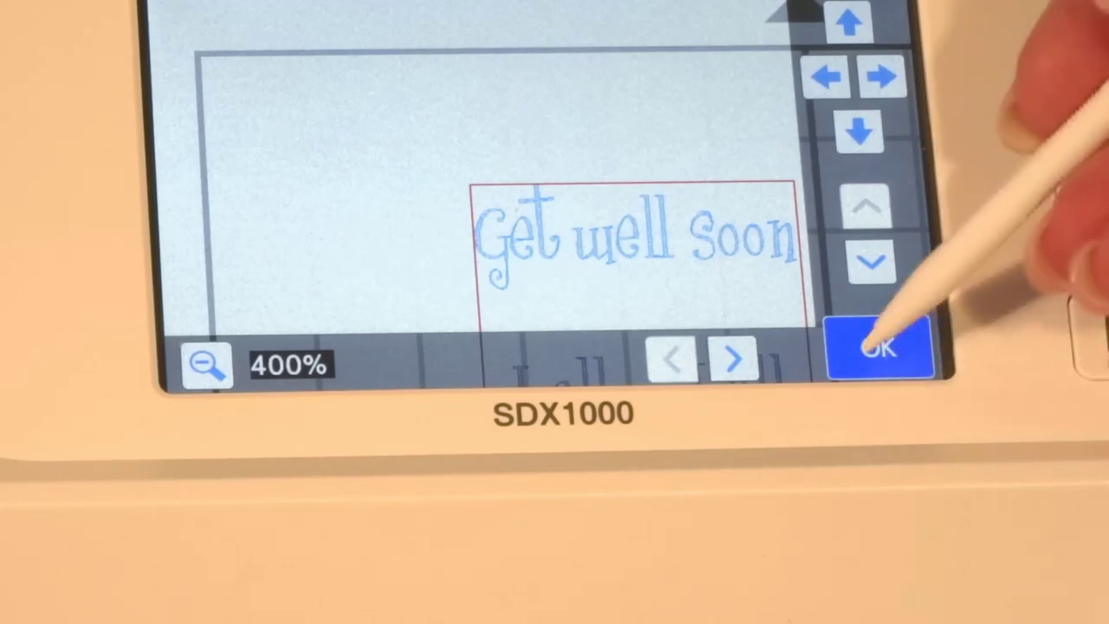
{"action": "left_click", "coordinate": [910, 334]}
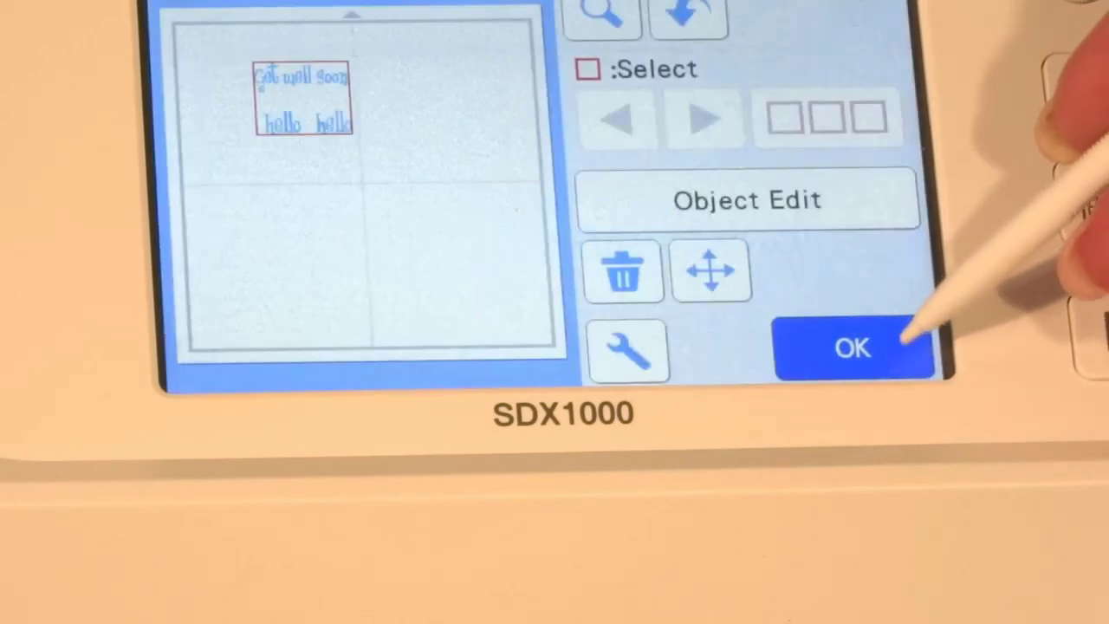
{"action": "left_click", "coordinate": [896, 340]}
{"action": "left_click", "coordinate": [909, 342]}
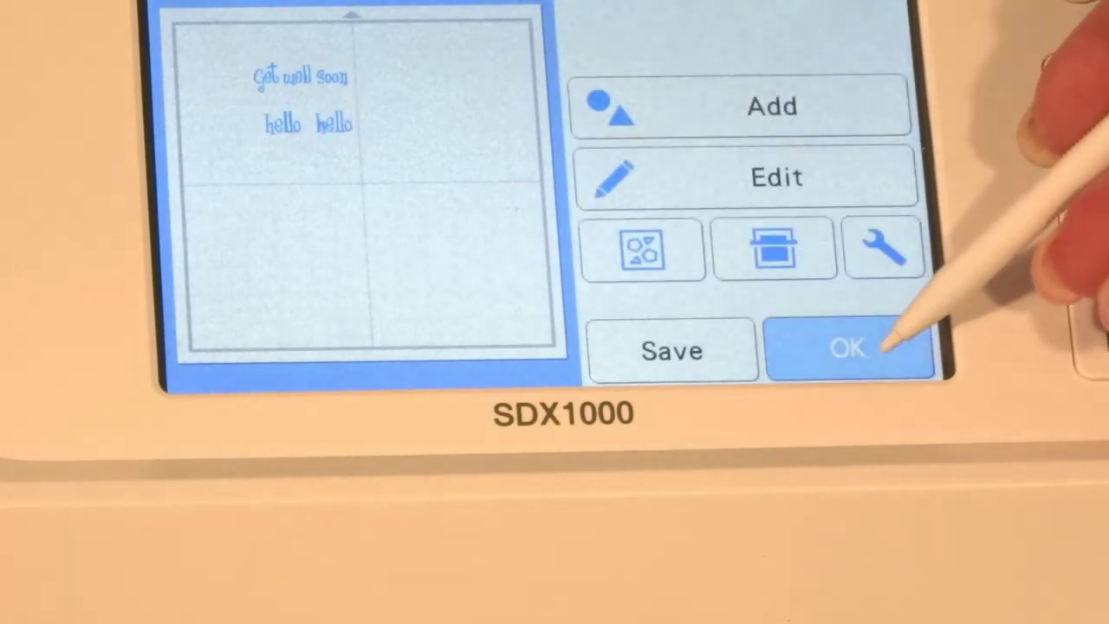